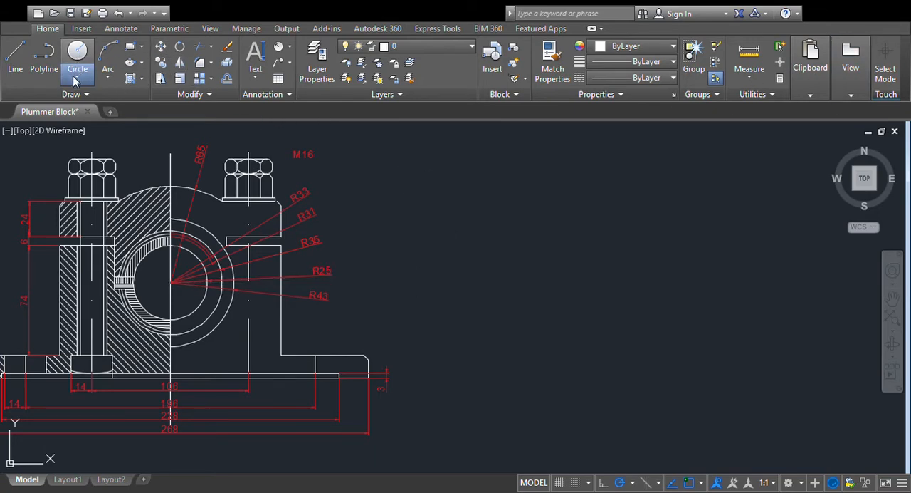
- Draw three concentric circles with radii 25, 35 and 43 in the empty area beside the plummer block drawing
{"action": "left_click", "coordinate": [599, 277]}
{"action": "type", "text": "25"}
{"action": "key", "text": "Return"}
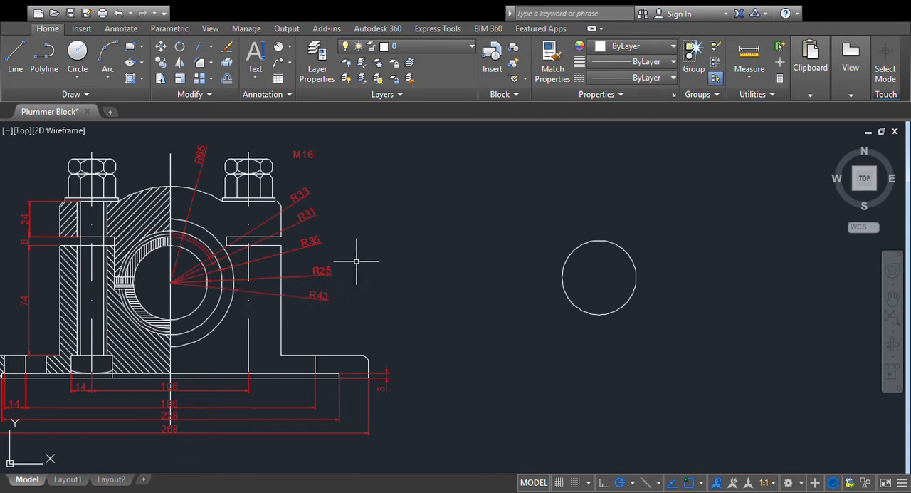
{"action": "left_click", "coordinate": [83, 75]}
{"action": "left_click", "coordinate": [600, 277]}
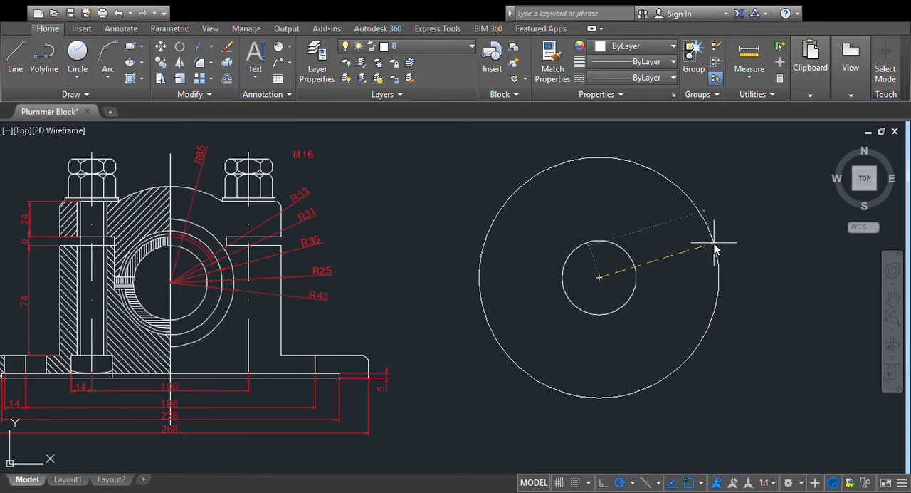
{"action": "type", "text": "35"}
{"action": "key", "text": "Return"}
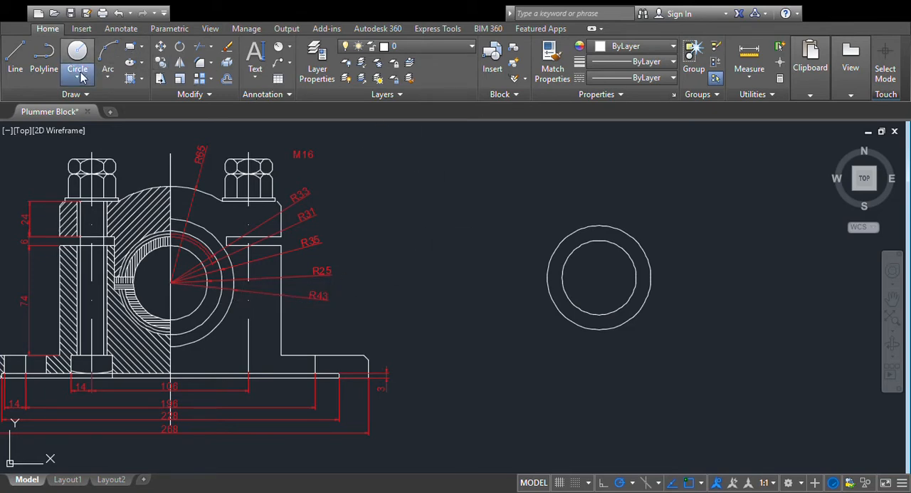
{"action": "left_click", "coordinate": [74, 96]}
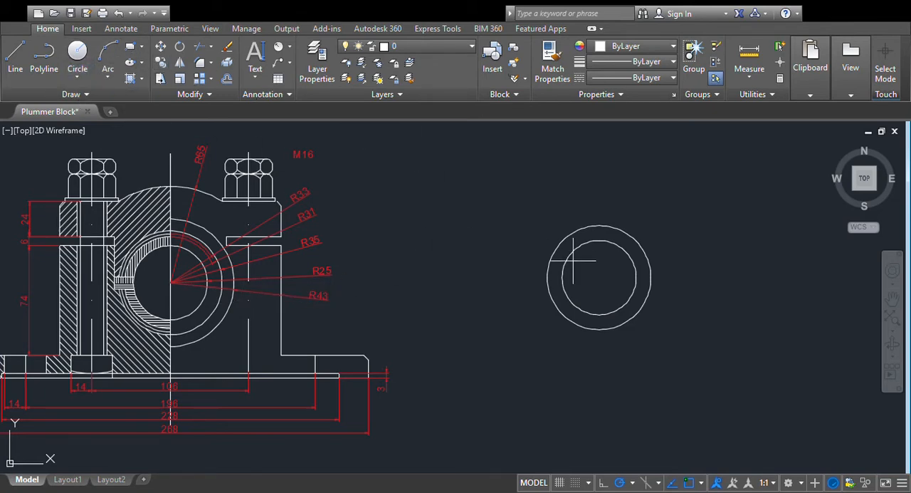
{"action": "left_click", "coordinate": [599, 277]}
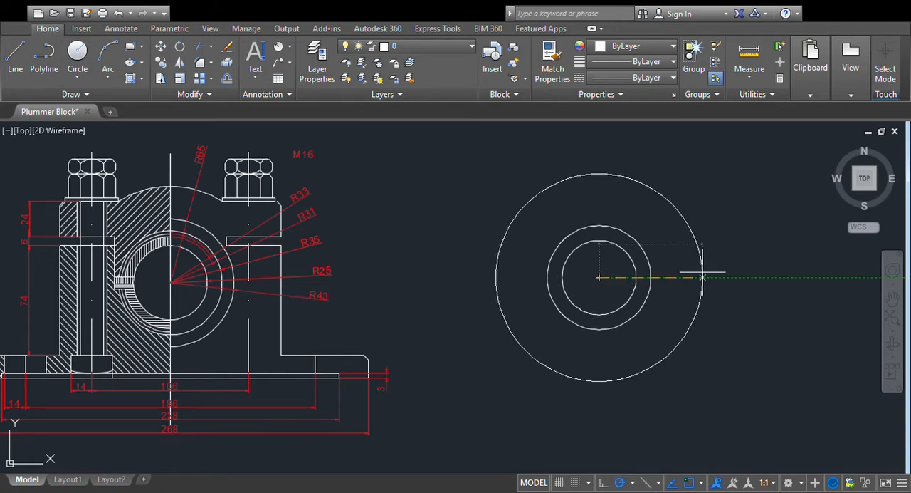
{"action": "type", "text": "43"}
{"action": "key", "text": "Return"}
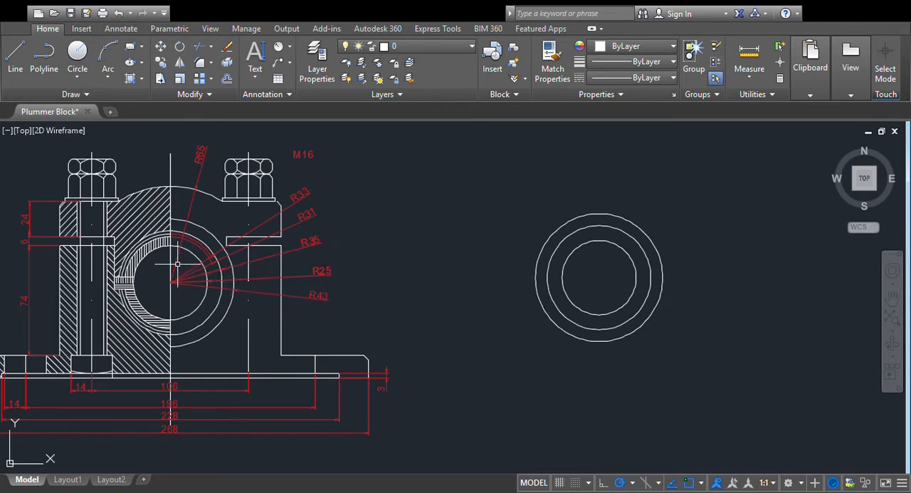
- Add two more circles with radii 31 and 33 around the same centre, matching the reference bearing rings
{"action": "scroll", "coordinate": [188, 268], "scroll_direction": "up", "scroll_amount": 2}
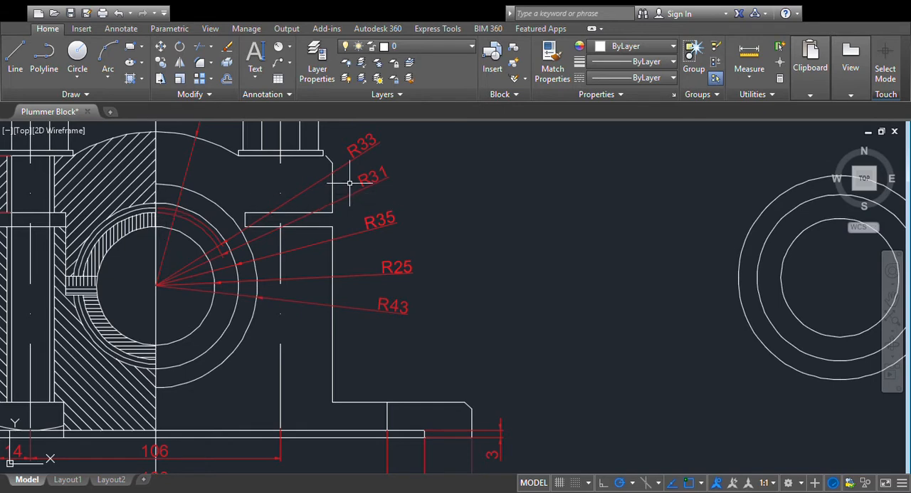
{"action": "scroll", "coordinate": [347, 183], "scroll_direction": "down", "scroll_amount": 2}
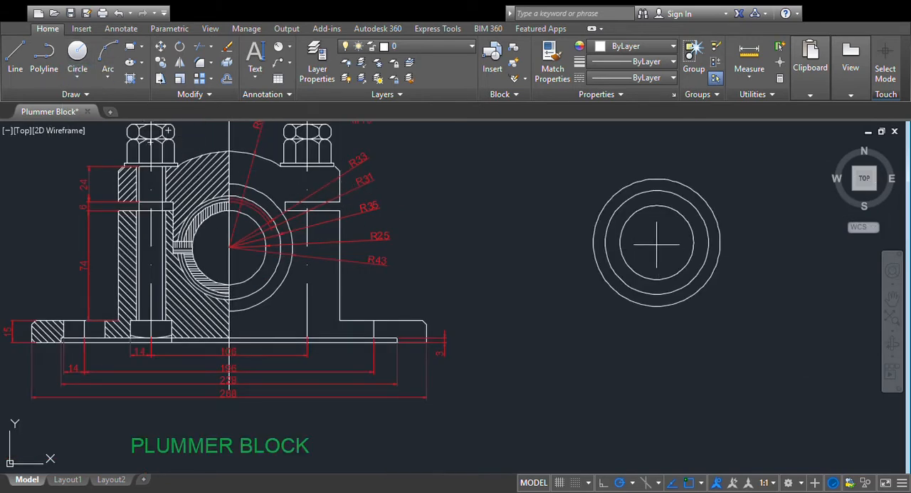
{"action": "left_click", "coordinate": [657, 242]}
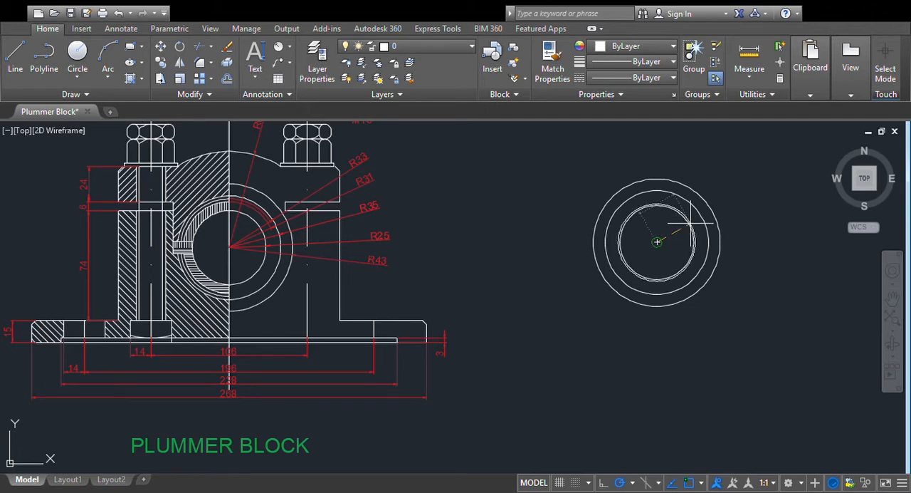
{"action": "left_click", "coordinate": [639, 209]}
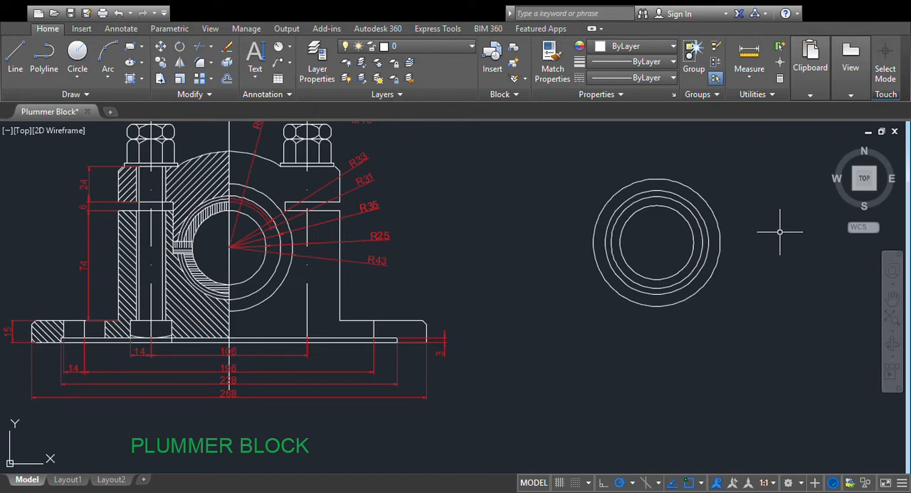
{"action": "left_click", "coordinate": [81, 75]}
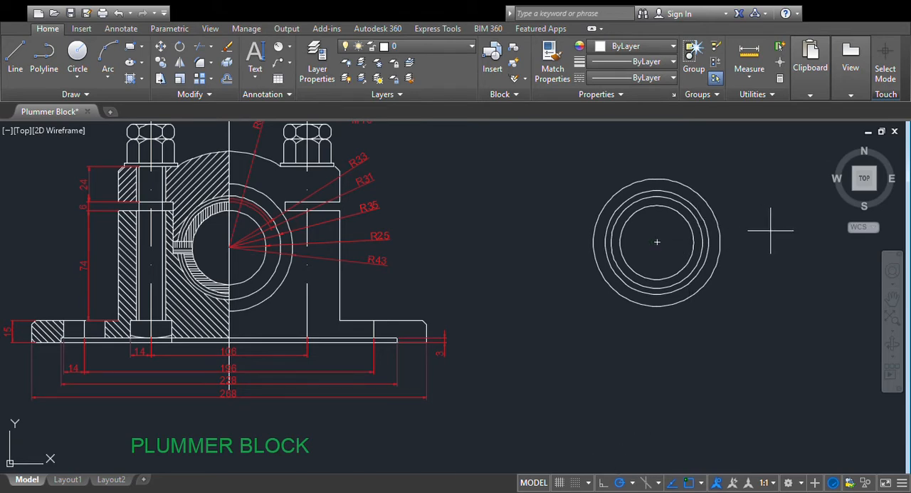
{"action": "left_click", "coordinate": [705, 237]}
{"action": "key", "text": "Escape"}
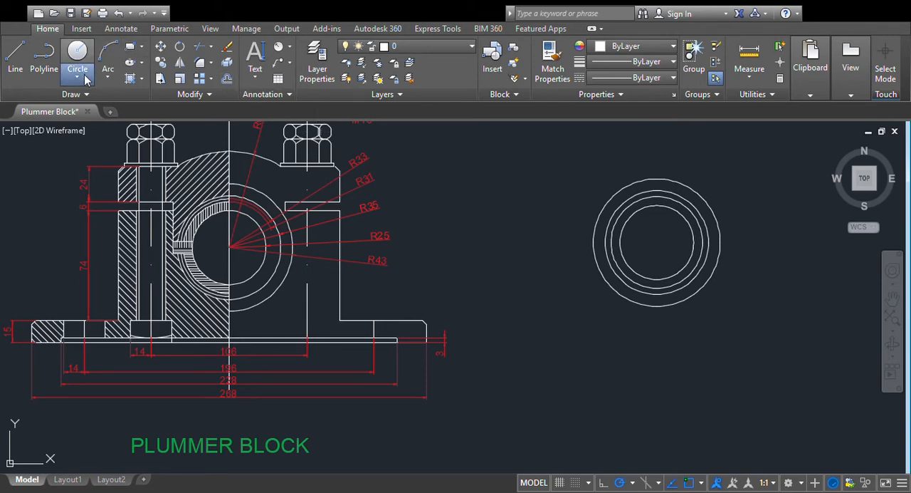
{"action": "left_click", "coordinate": [657, 242]}
{"action": "key", "text": "Escape"}
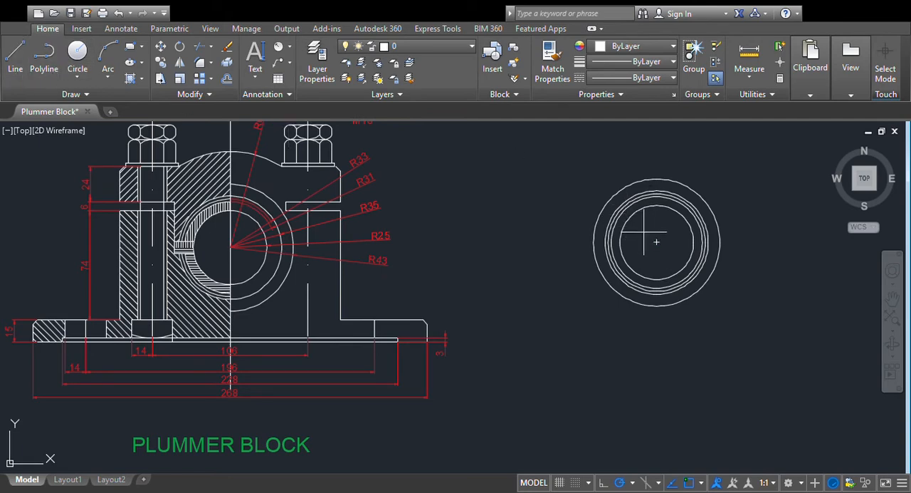
- Draw a vertical centre line through the concentric circles, extending beyond the outer circle at both ends
{"action": "left_click", "coordinate": [657, 148]}
{"action": "left_click", "coordinate": [656, 366]}
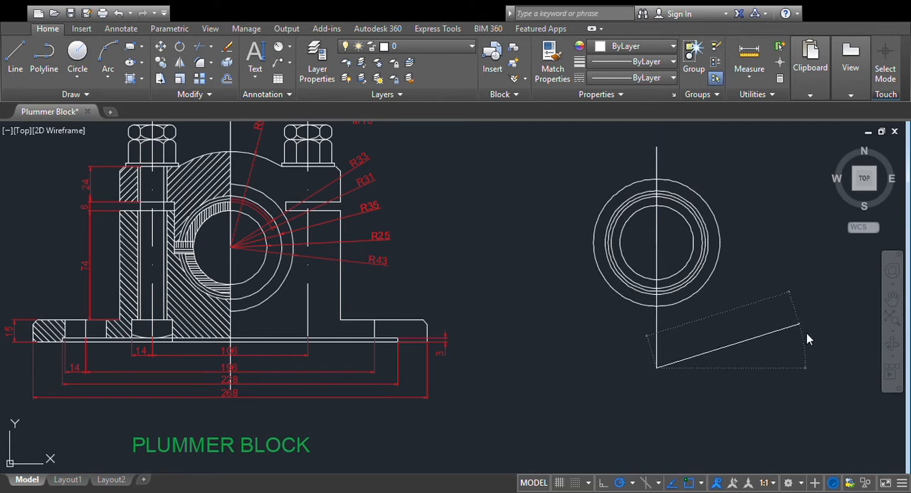
{"action": "key", "text": "Return"}
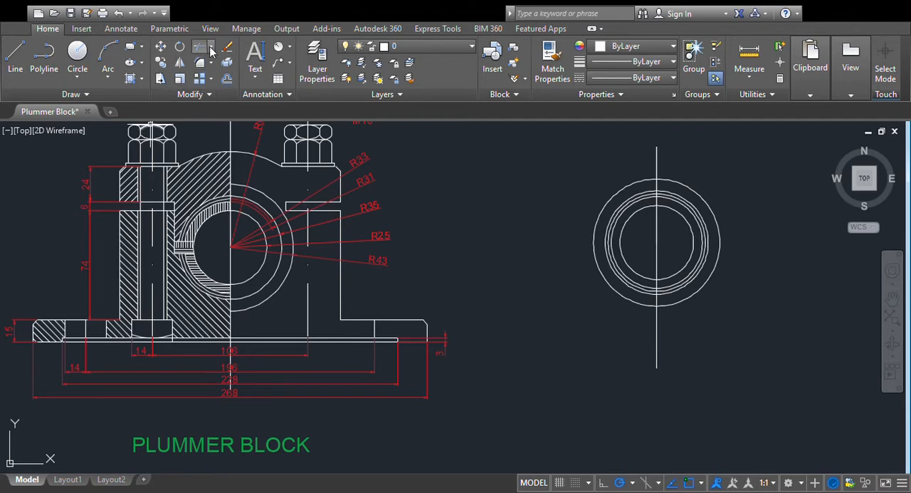
- Trim away the left half of the R43 circle and the right halves of the R31 and R33 circles at the centre line
{"action": "left_click", "coordinate": [203, 68]}
{"action": "left_click", "coordinate": [655, 155]}
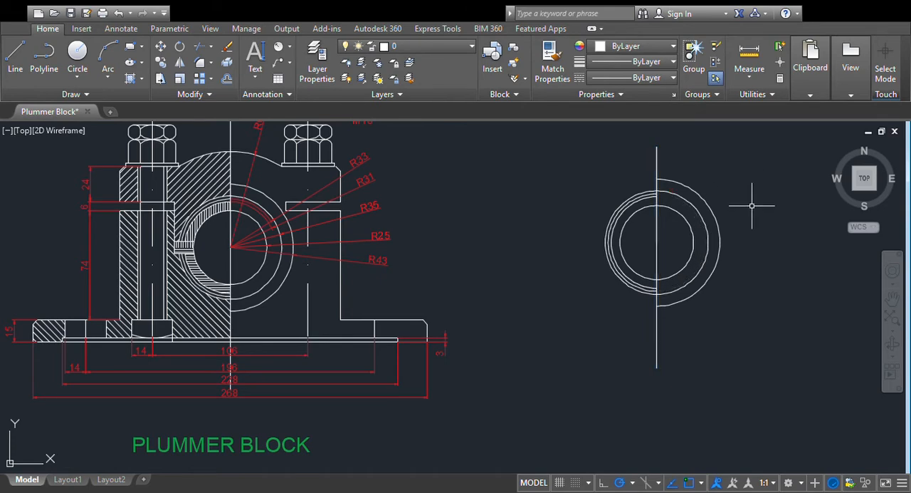
{"action": "scroll", "coordinate": [754, 205], "scroll_direction": "up", "scroll_amount": 2}
{"action": "scroll", "coordinate": [657, 232], "scroll_direction": "down", "scroll_amount": 2}
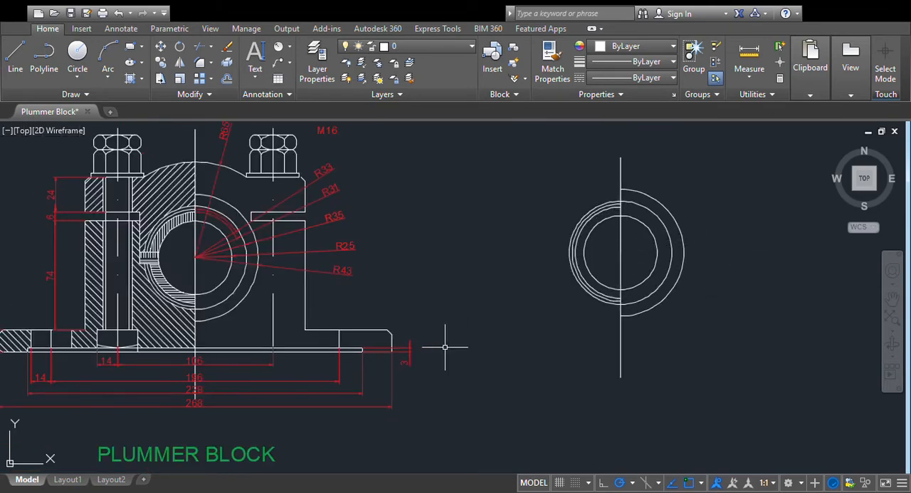
- Offset the vertical centre line to the left by half the 106 bolt spacing to create the left bolt axis
{"action": "scroll", "coordinate": [446, 347], "scroll_direction": "down", "scroll_amount": 2}
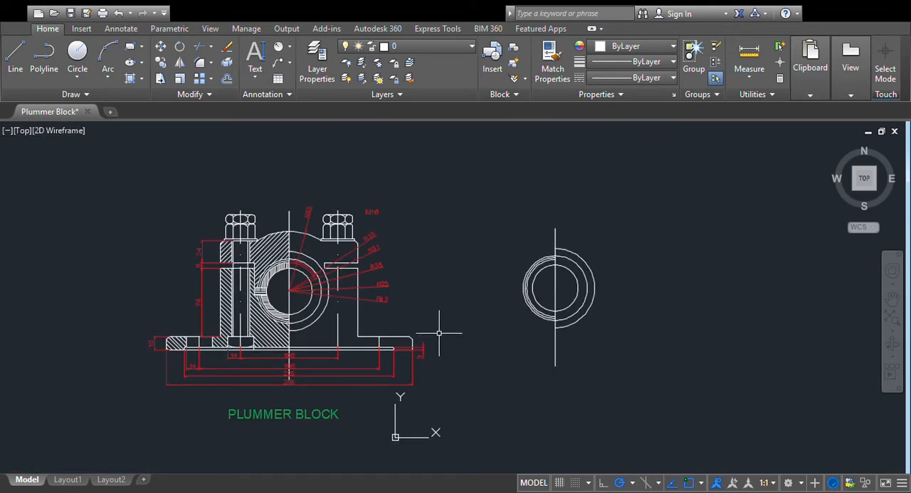
{"action": "scroll", "coordinate": [277, 334], "scroll_direction": "up", "scroll_amount": 2}
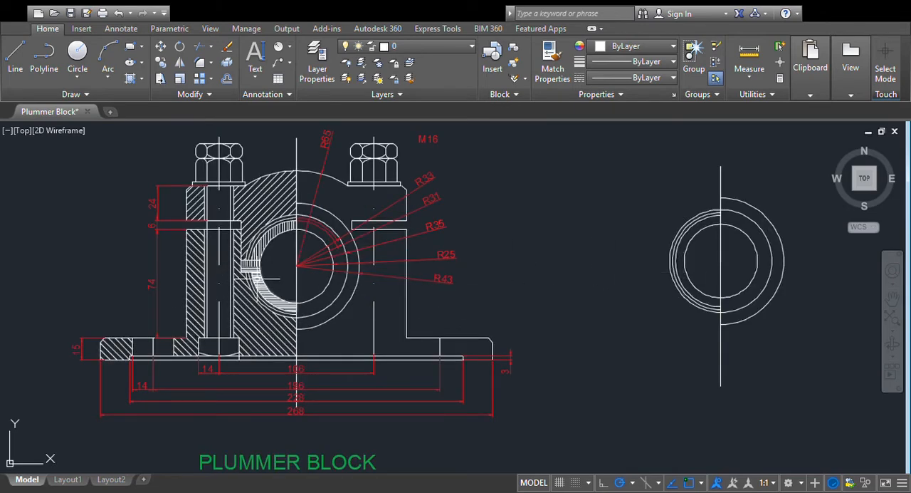
{"action": "scroll", "coordinate": [273, 277], "scroll_direction": "up", "scroll_amount": 2}
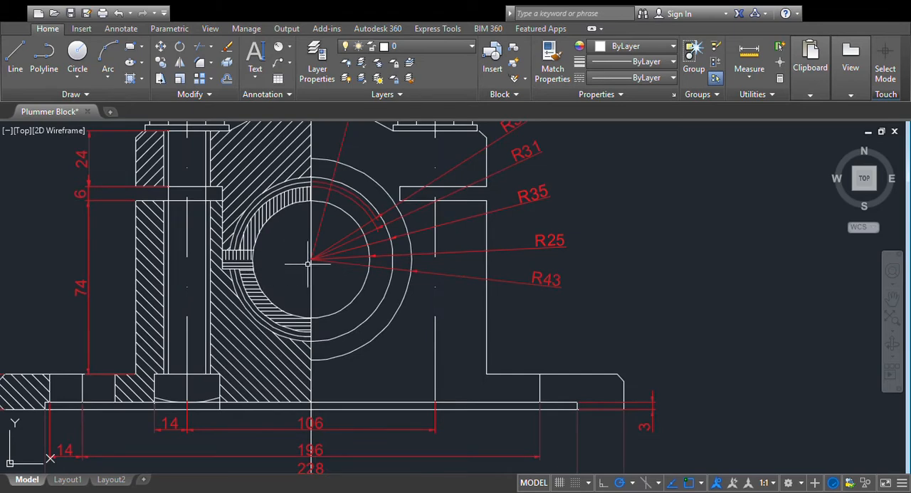
{"action": "scroll", "coordinate": [277, 226], "scroll_direction": "down", "scroll_amount": 2}
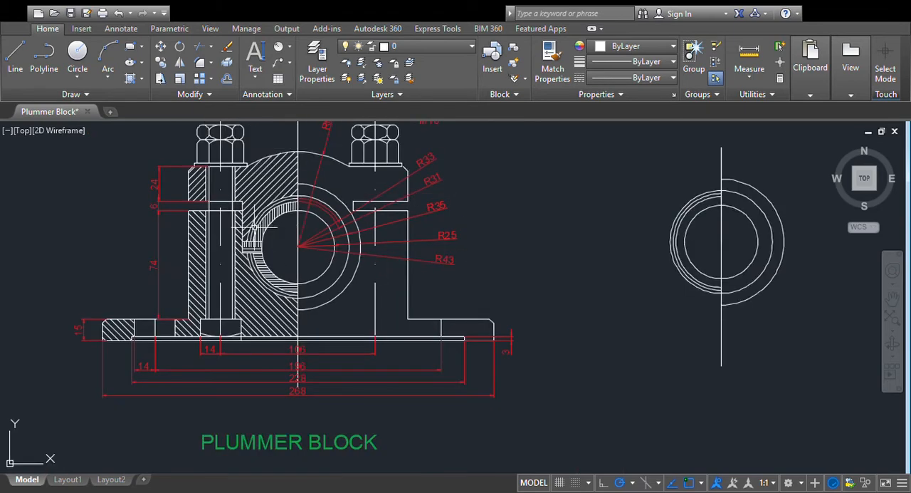
{"action": "scroll", "coordinate": [395, 316], "scroll_direction": "down", "scroll_amount": 2}
{"action": "scroll", "coordinate": [395, 316], "scroll_direction": "up", "scroll_amount": 2}
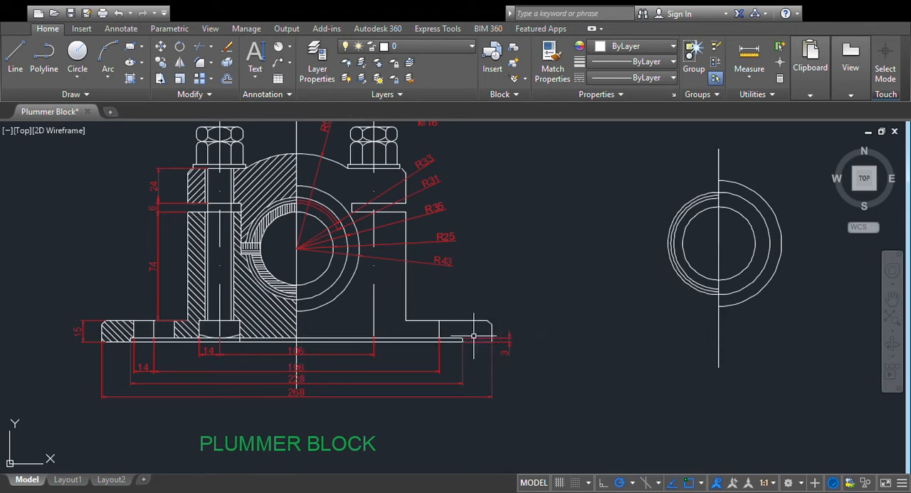
{"action": "left_click", "coordinate": [323, 137]}
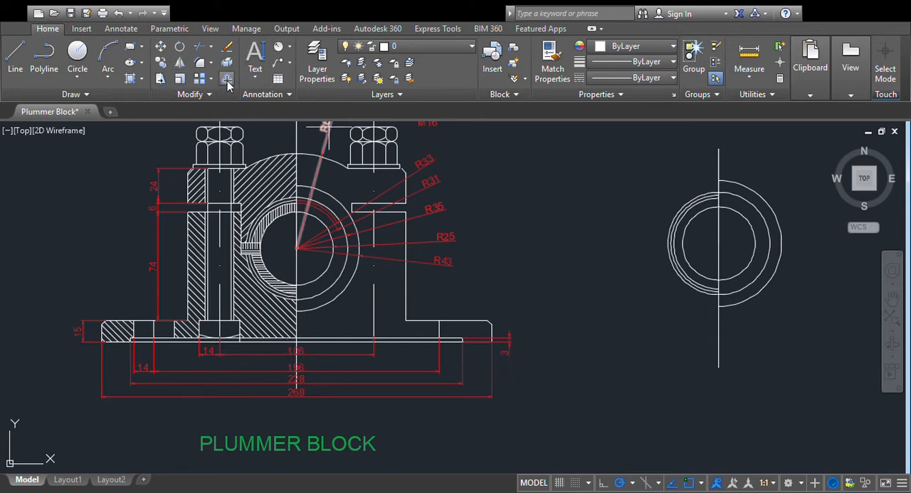
{"action": "left_click", "coordinate": [228, 82]}
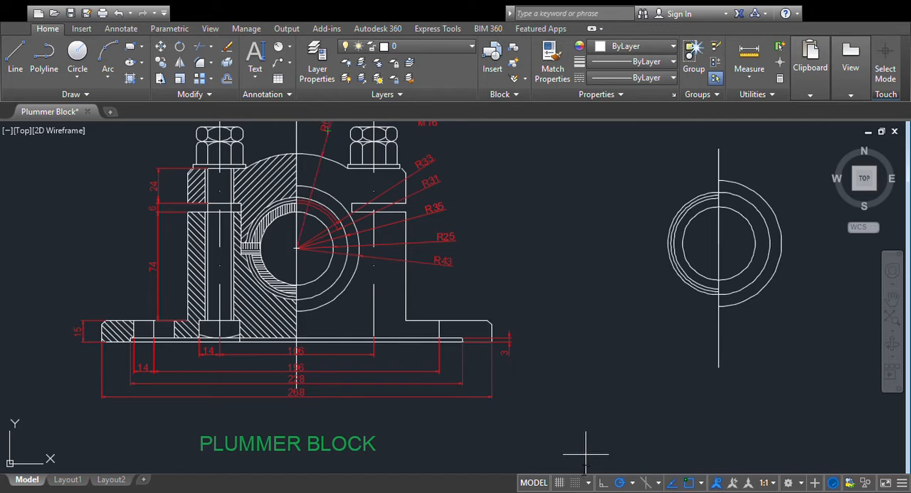
{"action": "left_click", "coordinate": [717, 347]}
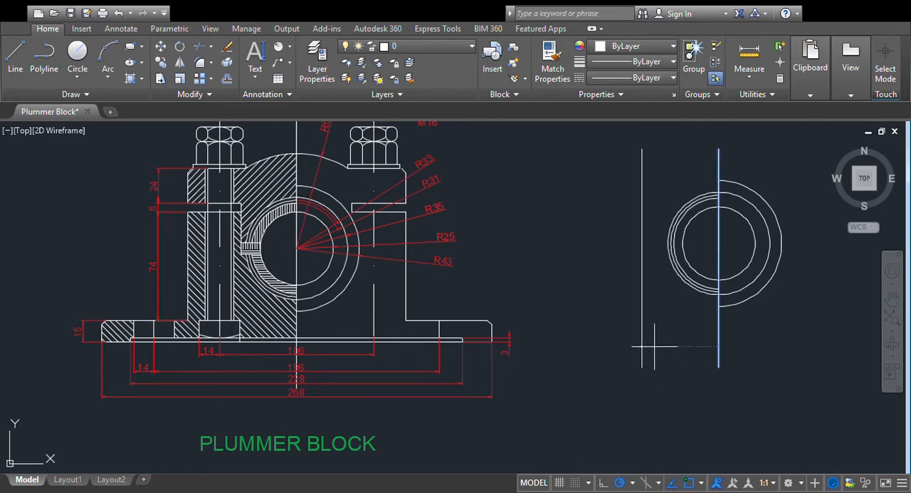
{"action": "left_click", "coordinate": [613, 348]}
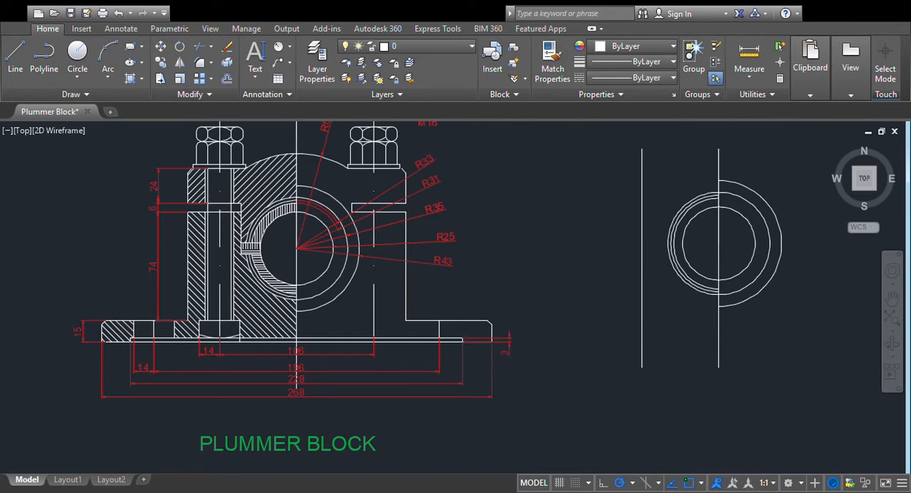
- Offset the left bolt axis line equally to both sides to create the edges of the M16 bolt shank
{"action": "scroll", "coordinate": [224, 191], "scroll_direction": "down", "scroll_amount": 2}
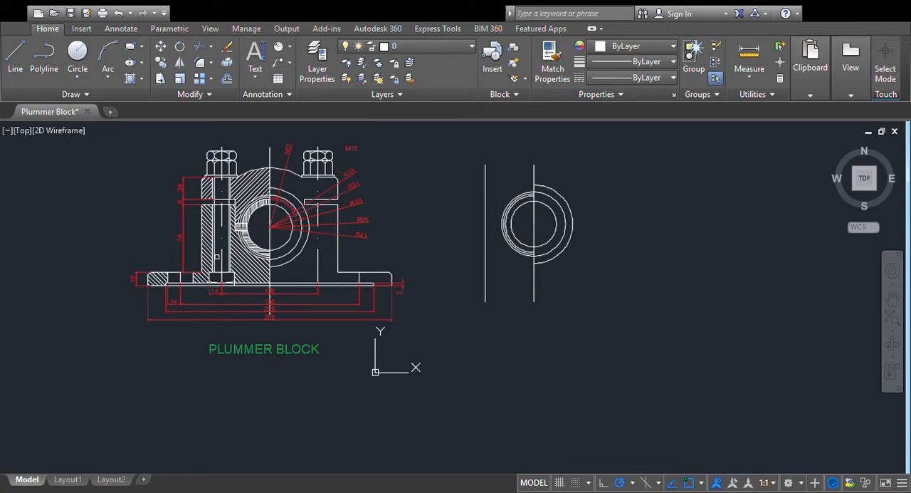
{"action": "scroll", "coordinate": [218, 261], "scroll_direction": "up", "scroll_amount": 2}
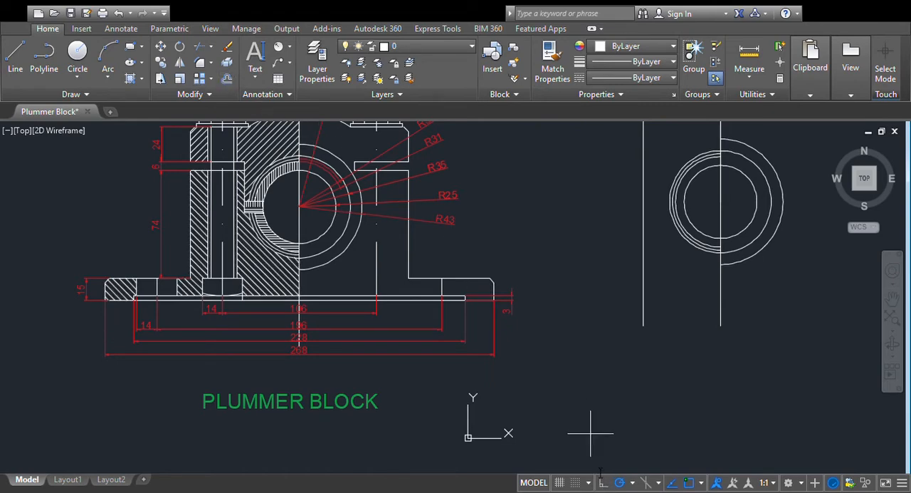
{"action": "left_click", "coordinate": [643, 319]}
{"action": "left_click", "coordinate": [602, 329]}
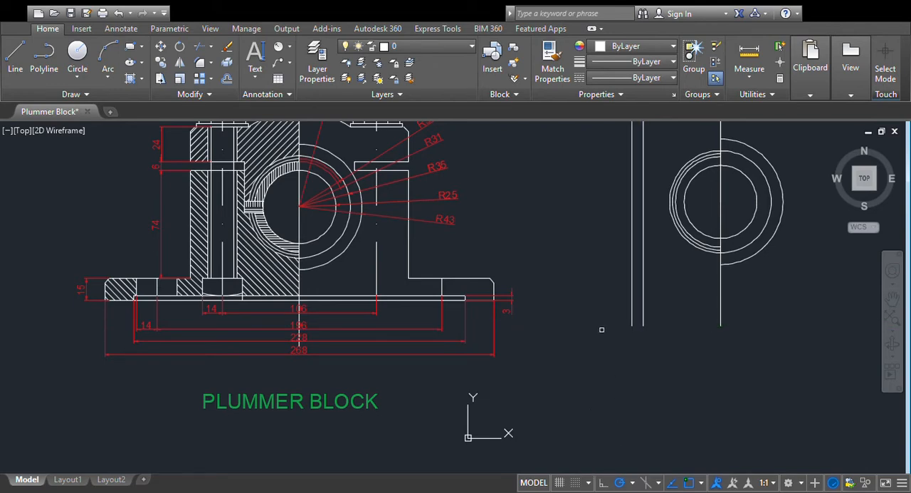
{"action": "left_click", "coordinate": [644, 315]}
{"action": "left_click", "coordinate": [660, 312]}
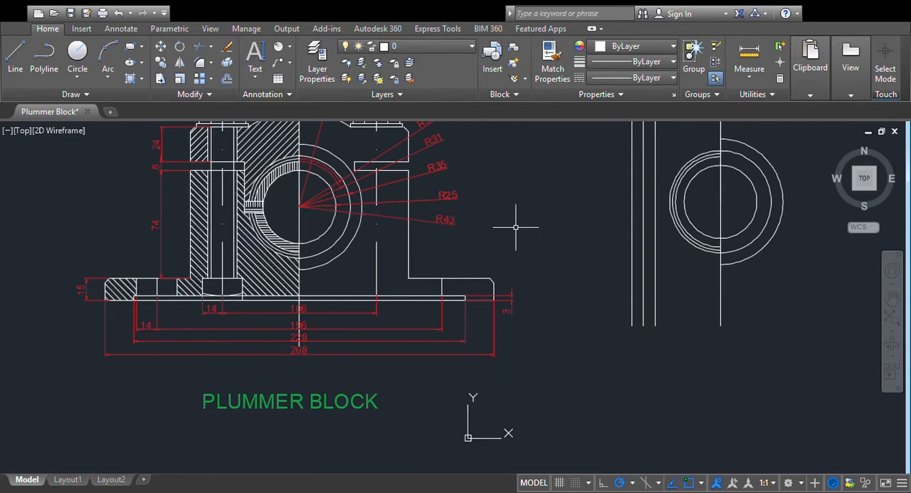
- Measure the vertical distance from the bore centre to the bottom of the base in the reference drawing with a trial linear dimension
{"action": "left_click", "coordinate": [269, 66]}
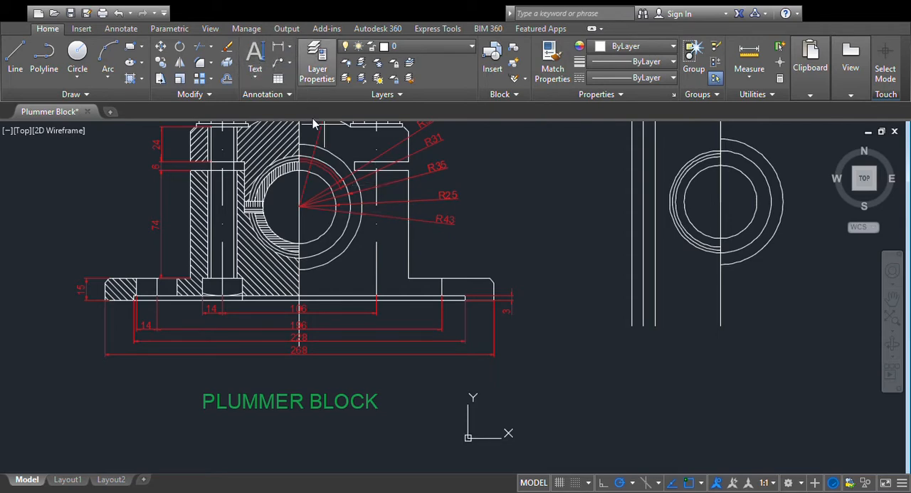
{"action": "left_click", "coordinate": [299, 206]}
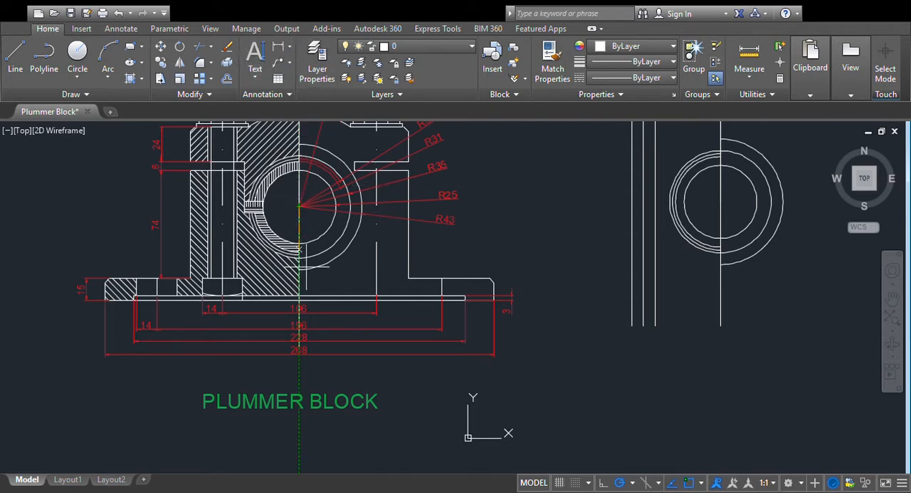
{"action": "left_click", "coordinate": [299, 299]}
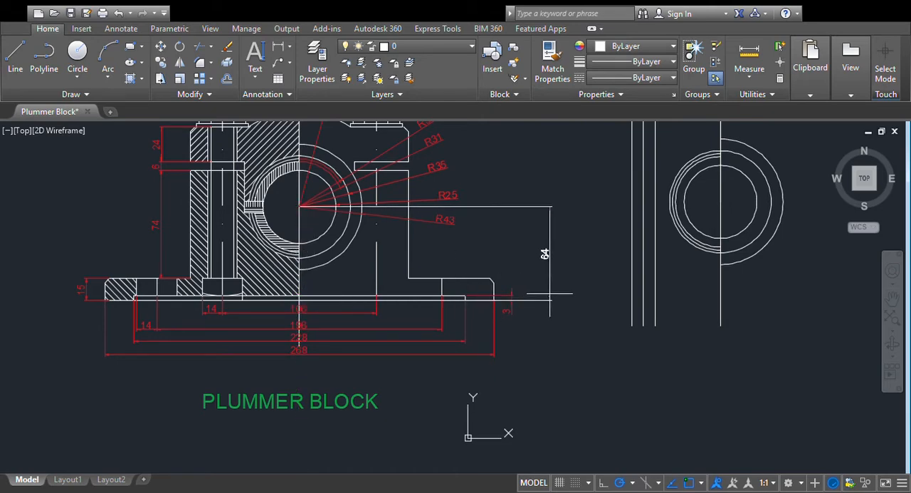
{"action": "key", "text": "Escape"}
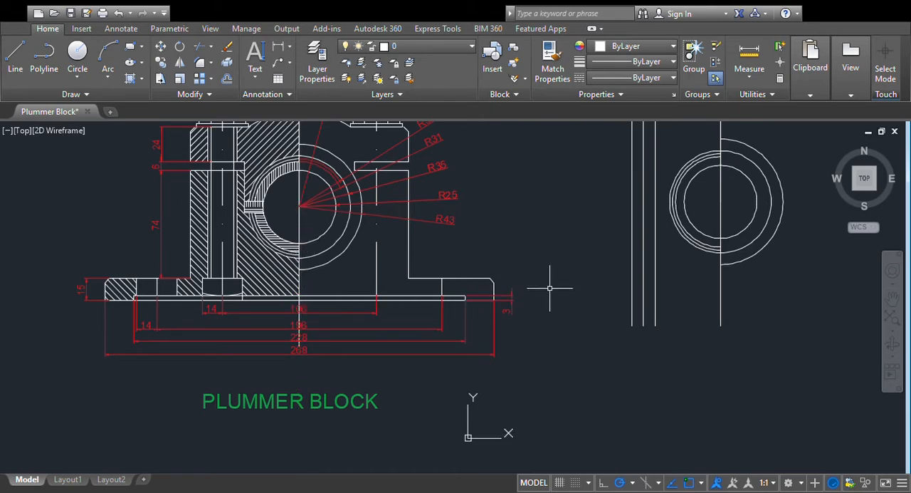
- Draw a horizontal centre line through the bore centre as two segments, extending left past the bolt lines and right past the R43 arc
{"action": "left_click", "coordinate": [720, 203]}
{"action": "left_click", "coordinate": [566, 203]}
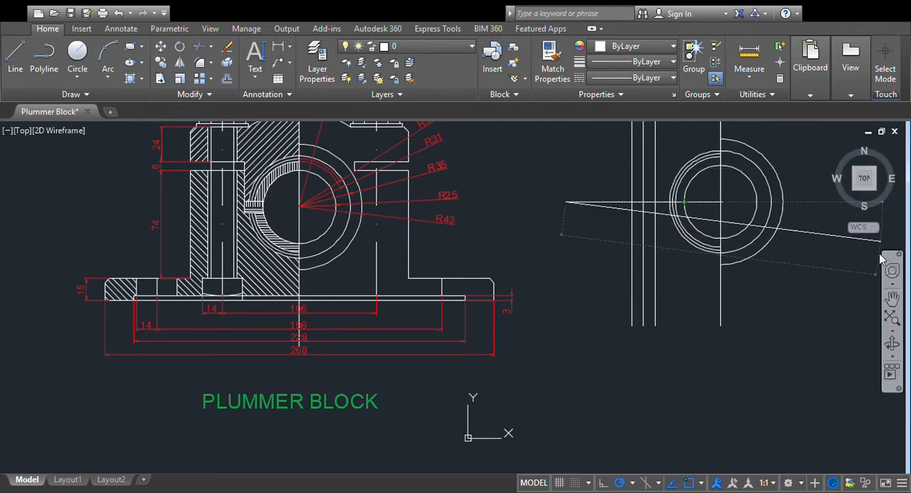
{"action": "key", "text": "Escape"}
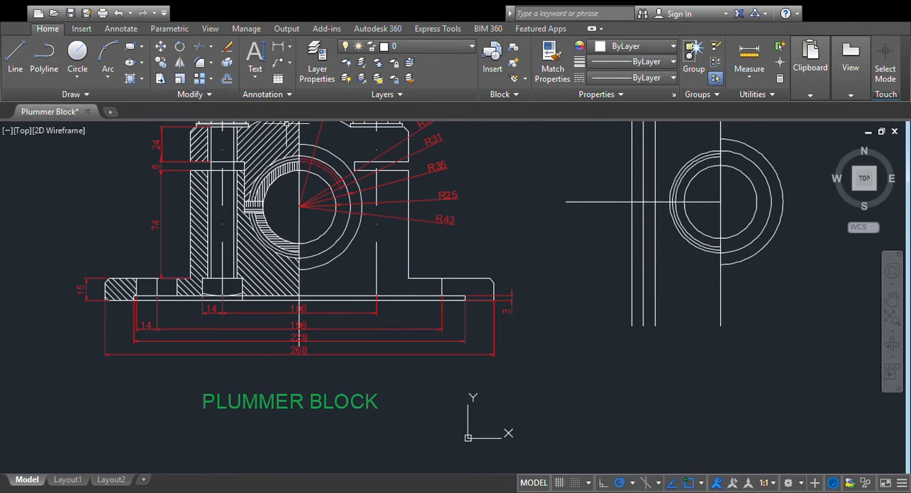
{"action": "left_click", "coordinate": [20, 65]}
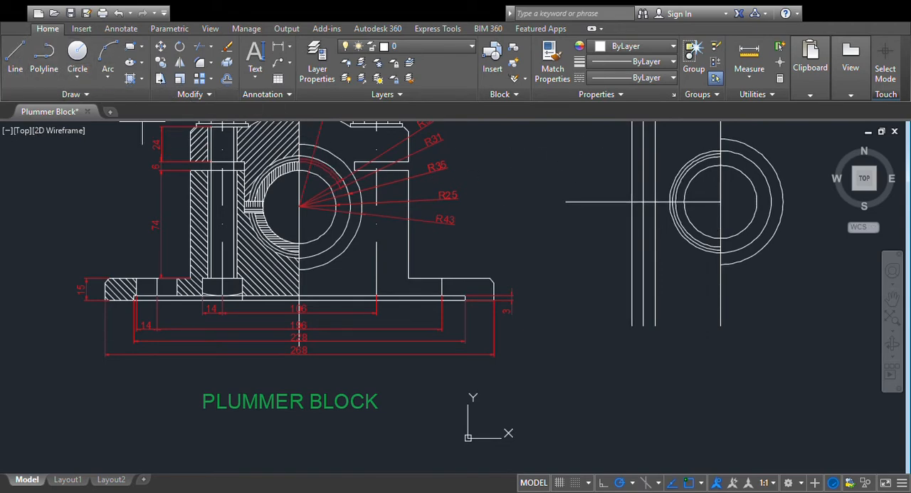
{"action": "left_click", "coordinate": [721, 202]}
{"action": "left_click", "coordinate": [823, 203]}
{"action": "key", "text": "Escape"}
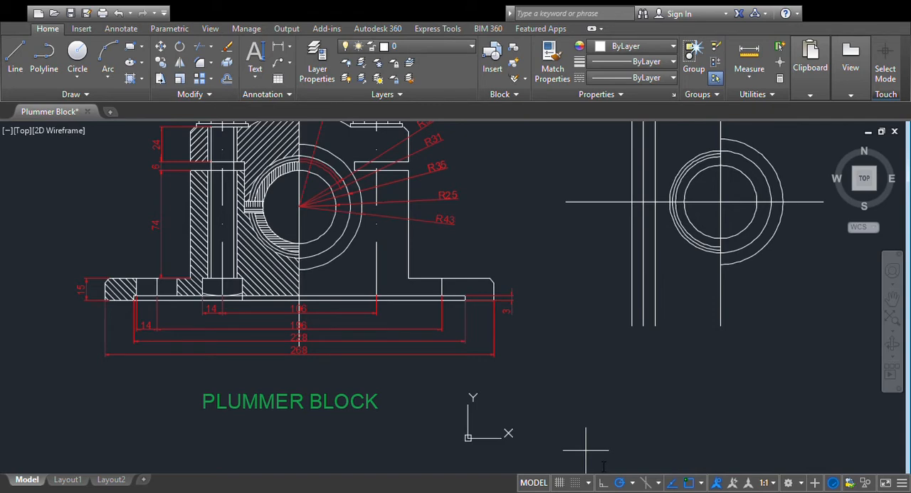
- Offset both halves of the horizontal centre line downward by the bore-to-base distance to create the bottom line of the base
{"action": "left_click", "coordinate": [801, 200]}
{"action": "left_click", "coordinate": [789, 301]}
{"action": "left_click", "coordinate": [662, 201]}
{"action": "left_click", "coordinate": [682, 359]}
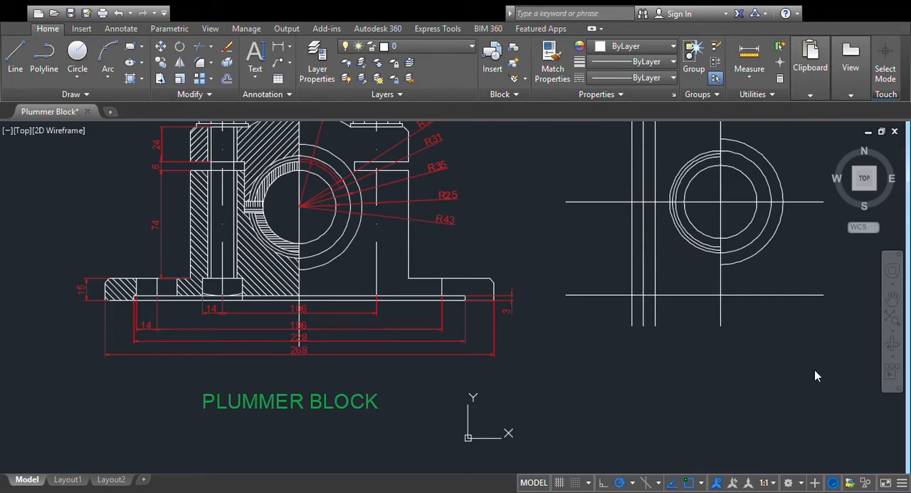
- Offset both halves of the base's bottom line upward by 3 to create the upper edge of the base recess
{"action": "key", "text": "p"}
{"action": "key", "text": "Return"}
{"action": "left_click_drag", "start_coordinate": [617, 342], "coordinate": [484, 368]}
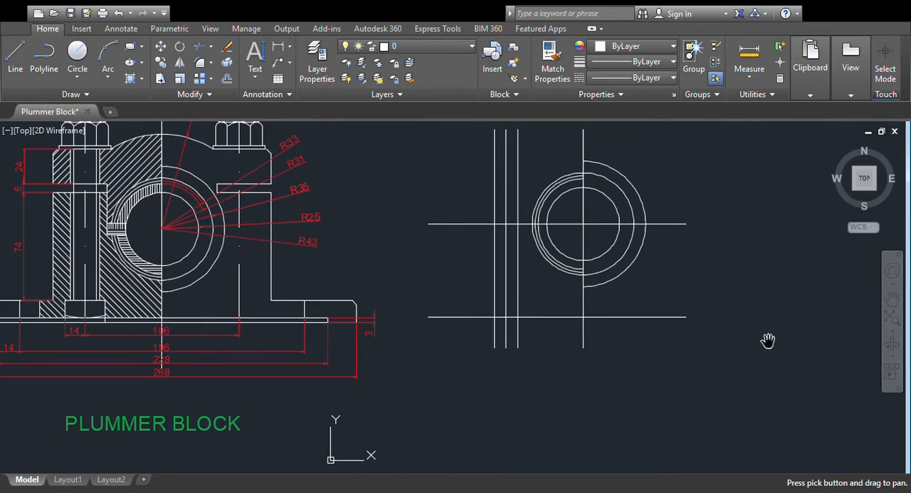
{"action": "key", "text": "Escape"}
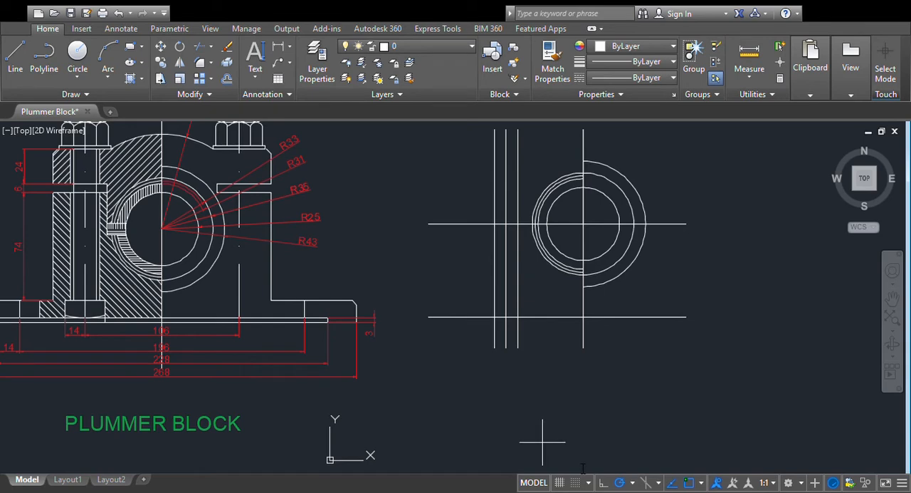
{"action": "left_click", "coordinate": [573, 309]}
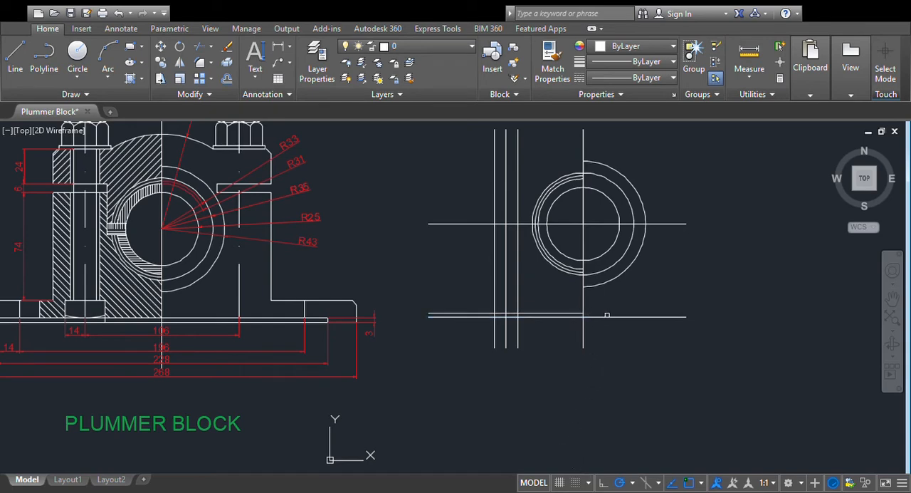
{"action": "left_click", "coordinate": [607, 316]}
{"action": "left_click", "coordinate": [625, 299]}
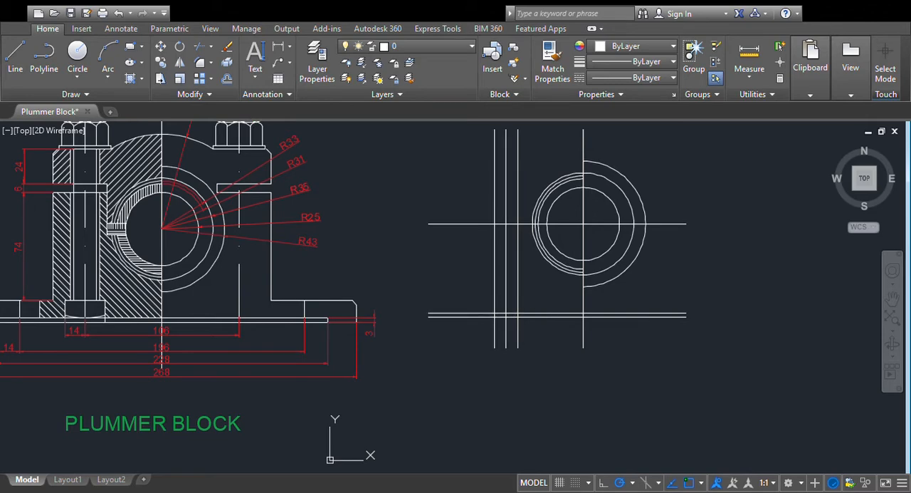
- Offset the left bolt axis by 14 to each side to create the side edges of the lower bolt head
{"action": "left_click", "coordinate": [493, 304]}
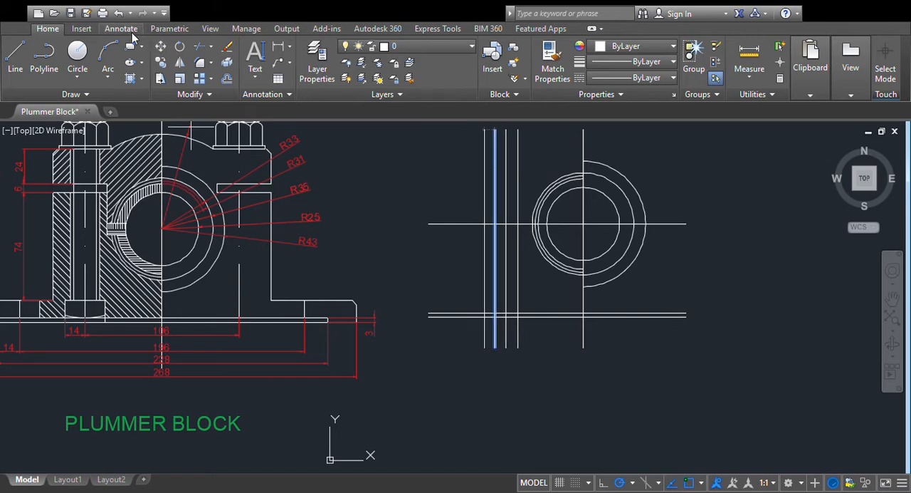
{"action": "left_click", "coordinate": [119, 13]}
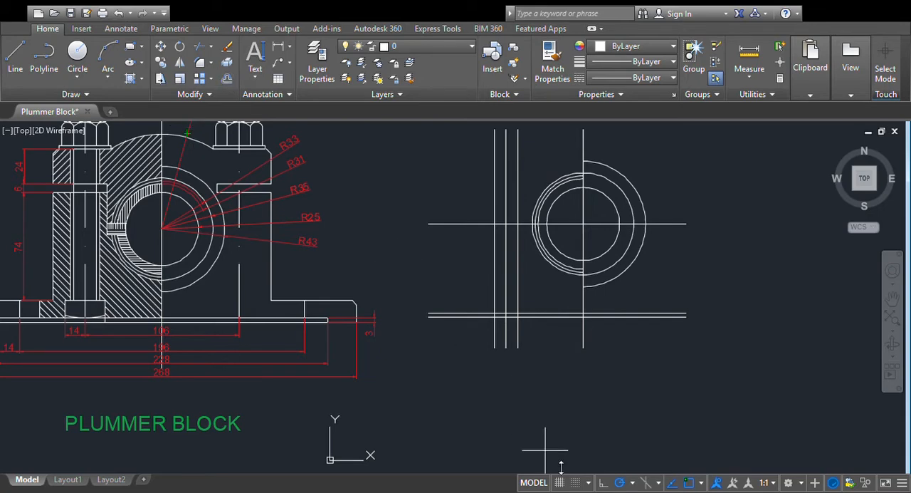
{"action": "key", "text": "Return"}
{"action": "left_click", "coordinate": [505, 295]}
{"action": "left_click", "coordinate": [465, 295]}
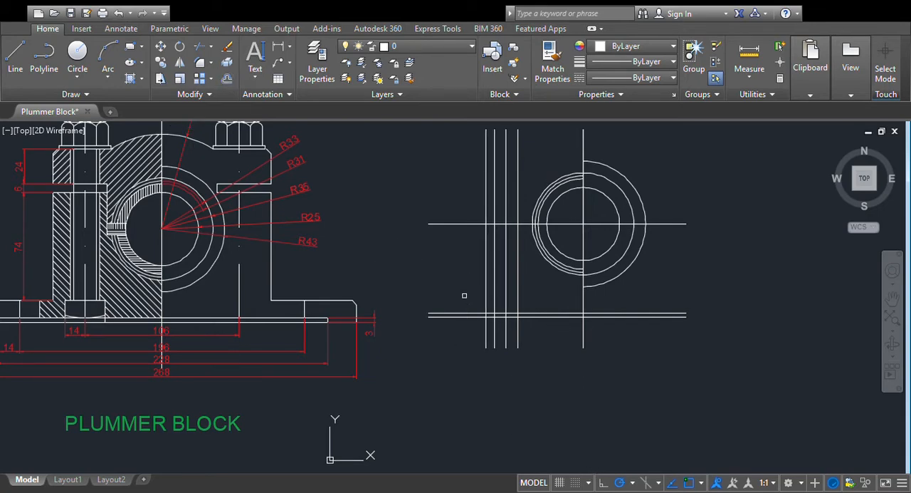
{"action": "left_click", "coordinate": [504, 295]}
{"action": "left_click", "coordinate": [548, 291]}
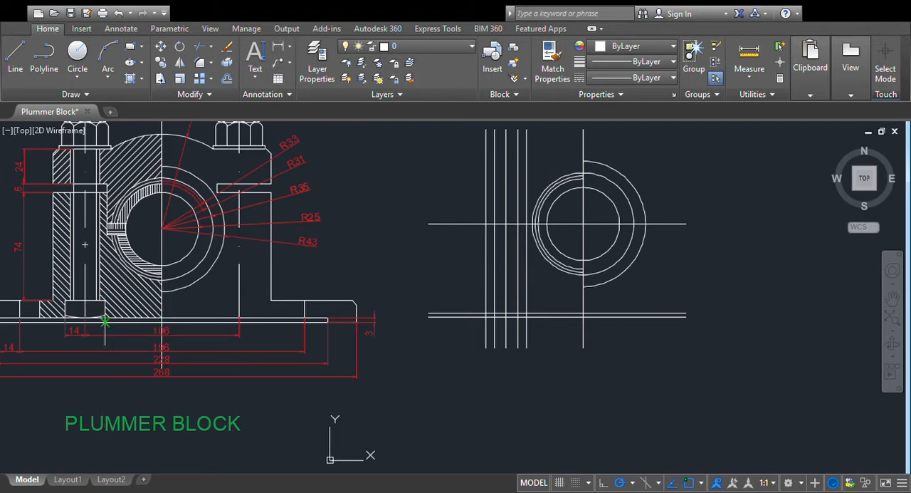
- Measure the bolt head height in the reference drawing, and offset the left half of the upper base line upward by 12
{"action": "left_click", "coordinate": [162, 317]}
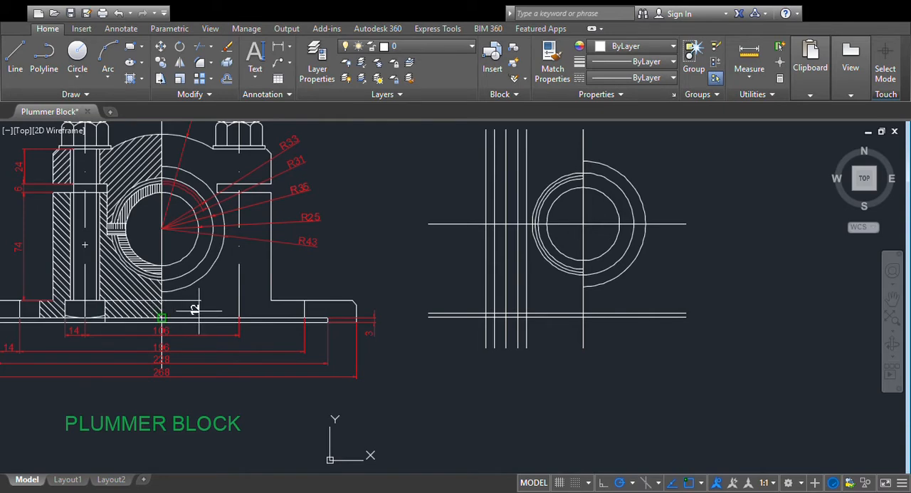
{"action": "key", "text": "Escape"}
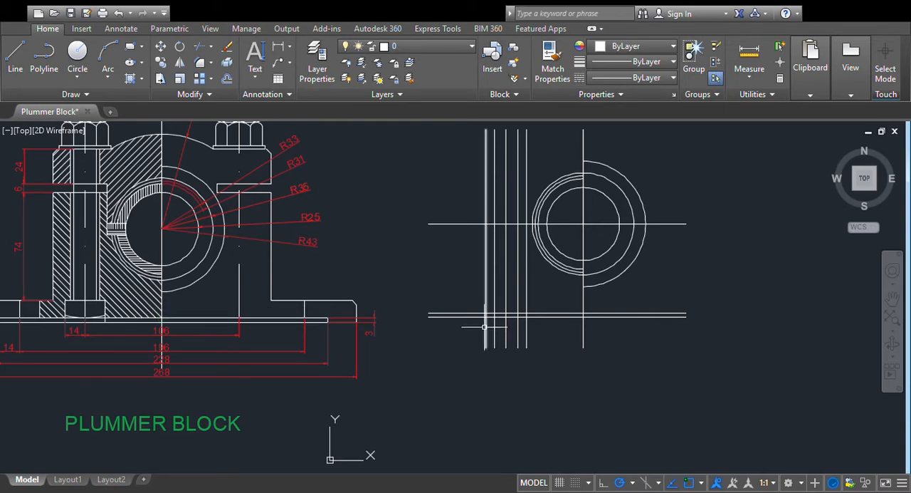
{"action": "left_click", "coordinate": [225, 81]}
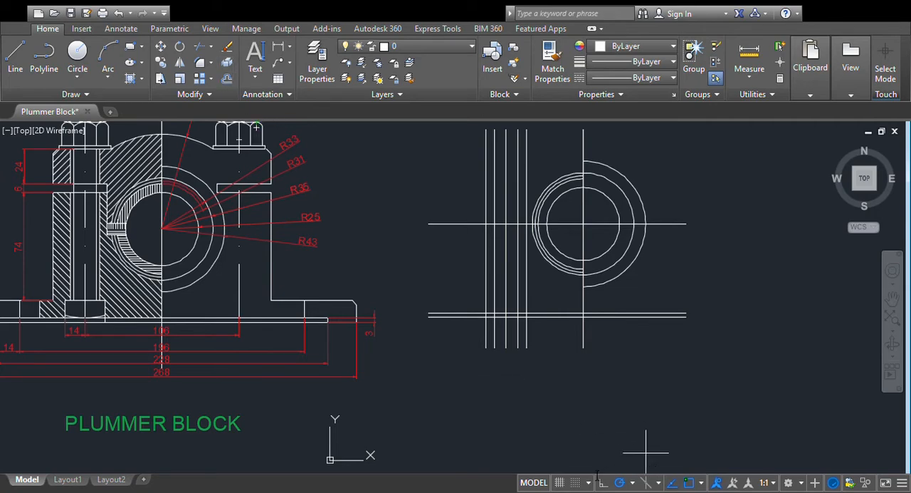
{"action": "key", "text": "Return"}
{"action": "left_click", "coordinate": [548, 312]}
{"action": "left_click", "coordinate": [556, 298]}
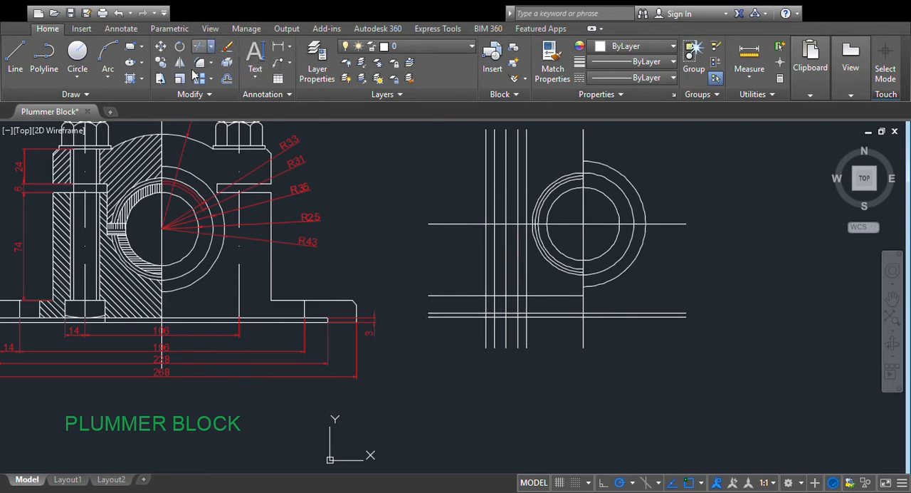
- Trim the bolt shank and bolt head edge lines where they extend below the base's bottom line
{"action": "left_click", "coordinate": [547, 280]}
{"action": "left_click", "coordinate": [457, 358]}
{"action": "left_click", "coordinate": [543, 332]}
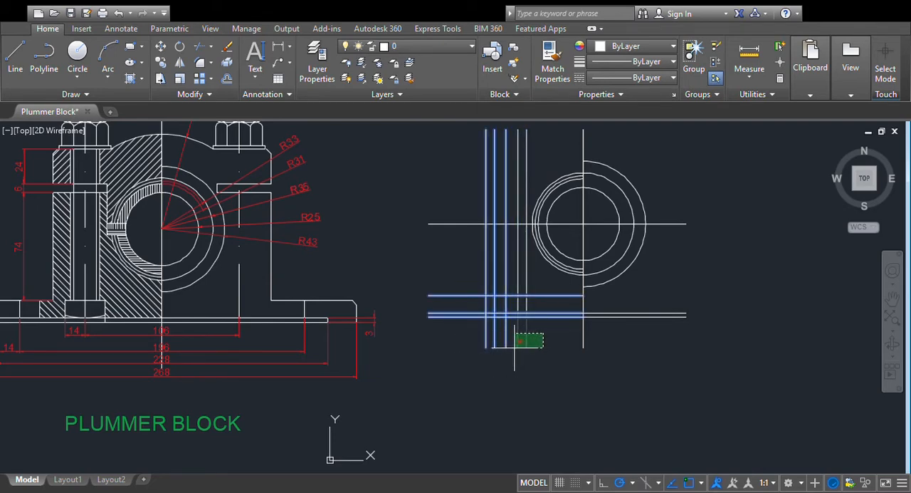
{"action": "left_click", "coordinate": [515, 346]}
{"action": "left_click", "coordinate": [475, 332]}
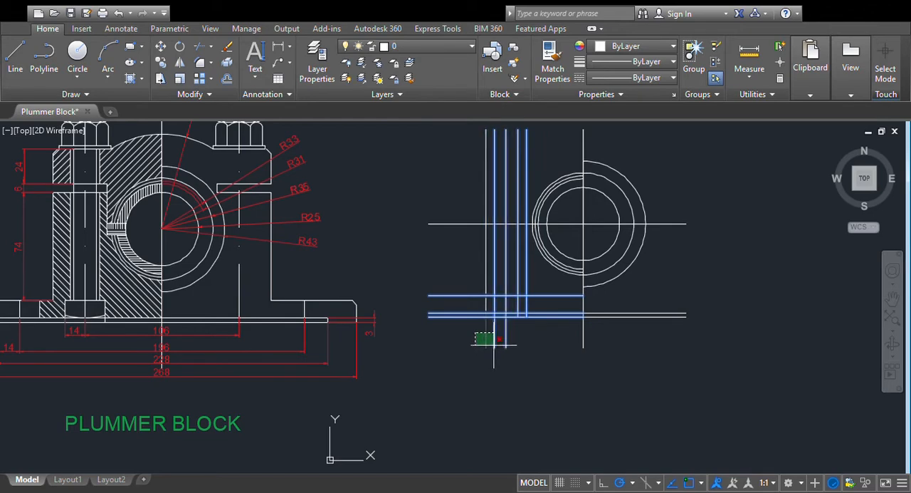
{"action": "left_click", "coordinate": [500, 345]}
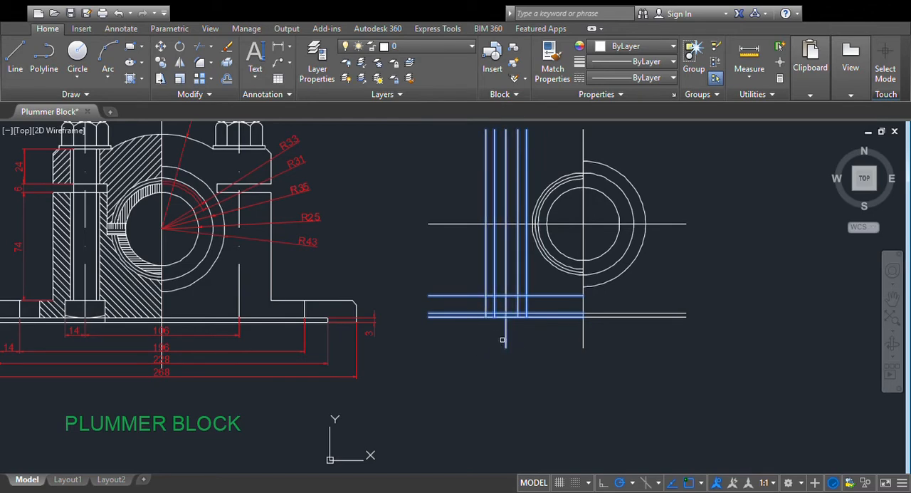
- Trim the remaining shank, head-top and head-side lines to leave the stepped outline of the lower bolt head
{"action": "left_click", "coordinate": [517, 305]}
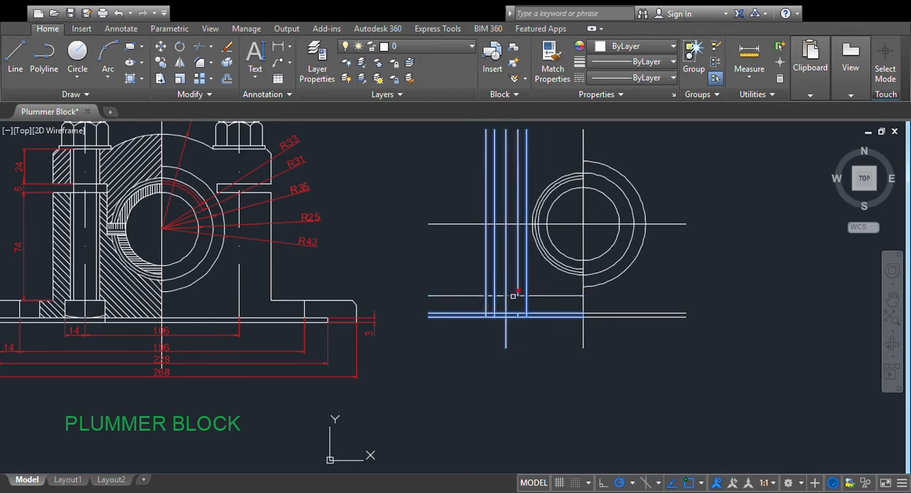
{"action": "left_click", "coordinate": [502, 295]}
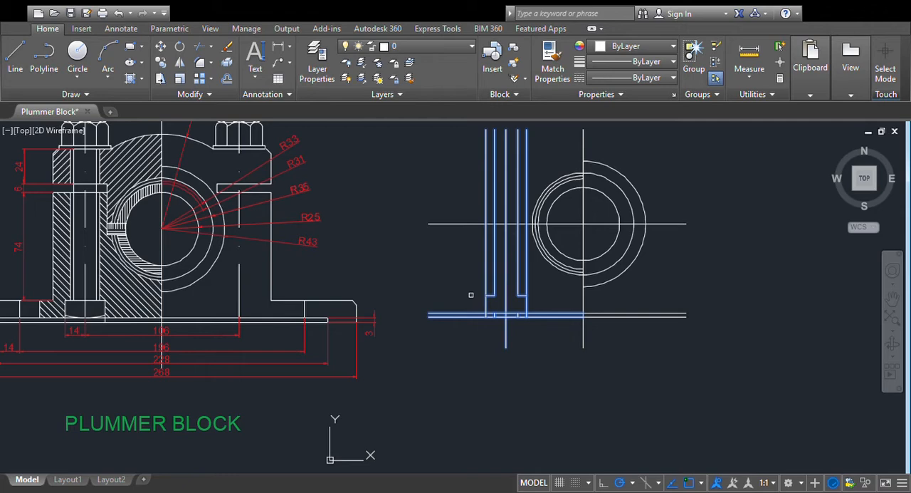
{"action": "left_click", "coordinate": [486, 278]}
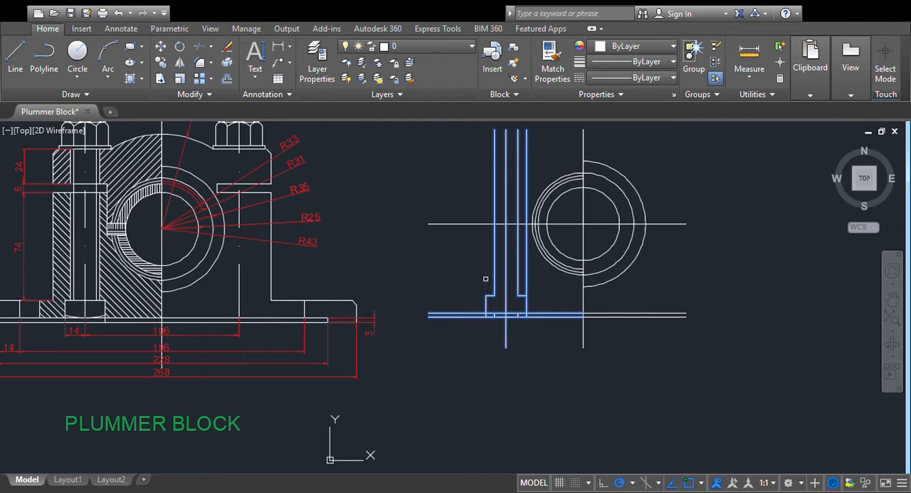
{"action": "left_click", "coordinate": [526, 277]}
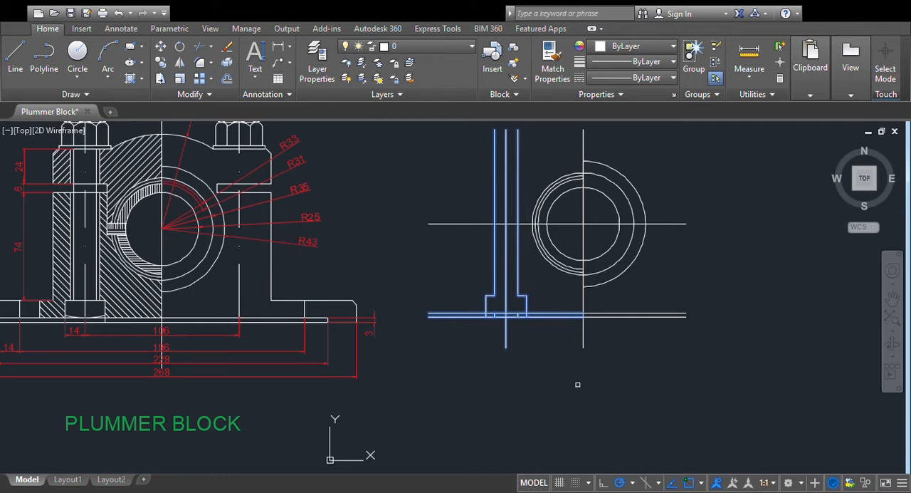
{"action": "key", "text": "Escape"}
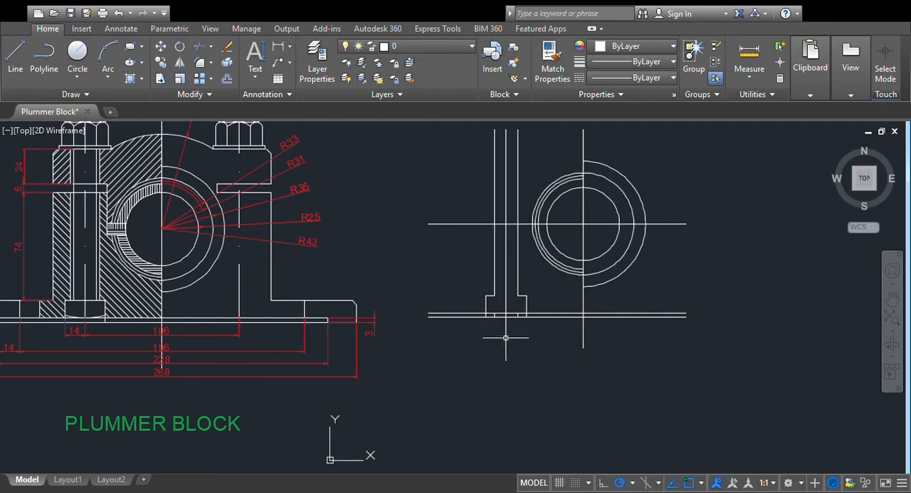
- Compare the redrawn bolt and base lines with the left bolt and base of the dimensioned reference drawing
{"action": "scroll", "coordinate": [550, 344], "scroll_direction": "up", "scroll_amount": 2}
{"action": "scroll", "coordinate": [185, 282], "scroll_direction": "down", "scroll_amount": 2}
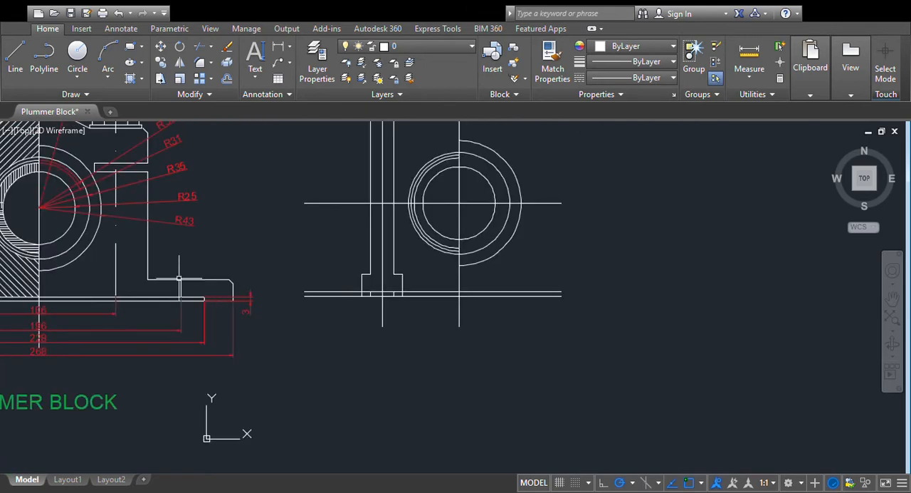
{"action": "scroll", "coordinate": [182, 274], "scroll_direction": "down", "scroll_amount": 2}
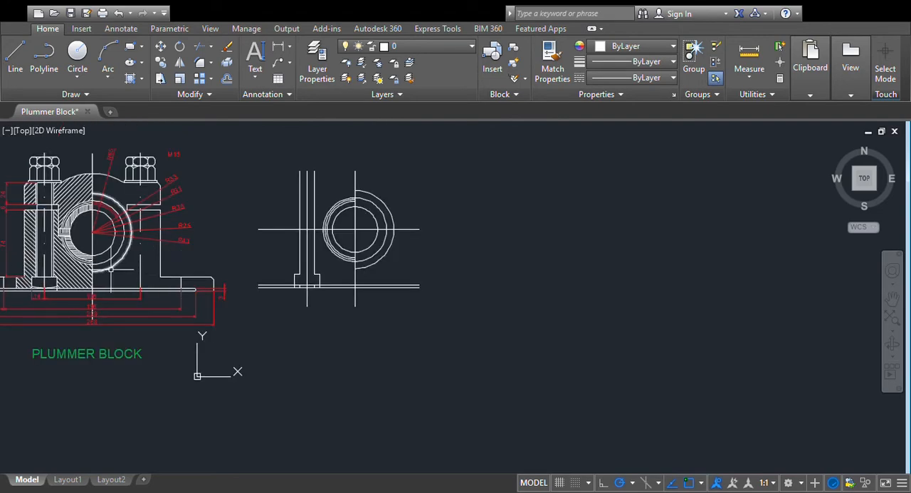
{"action": "scroll", "coordinate": [483, 321], "scroll_direction": "up", "scroll_amount": 2}
{"action": "scroll", "coordinate": [292, 309], "scroll_direction": "down", "scroll_amount": 2}
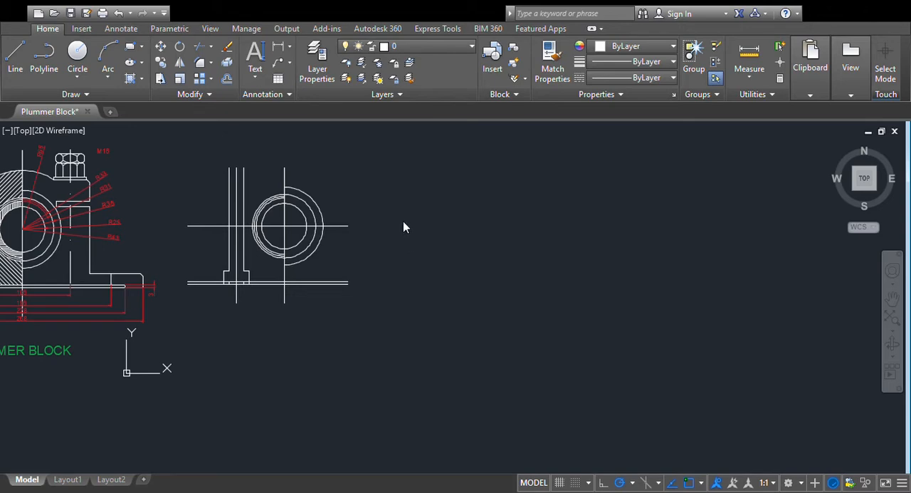
{"action": "middle_click_drag", "start_coordinate": [301, 376], "coordinate": [604, 378]}
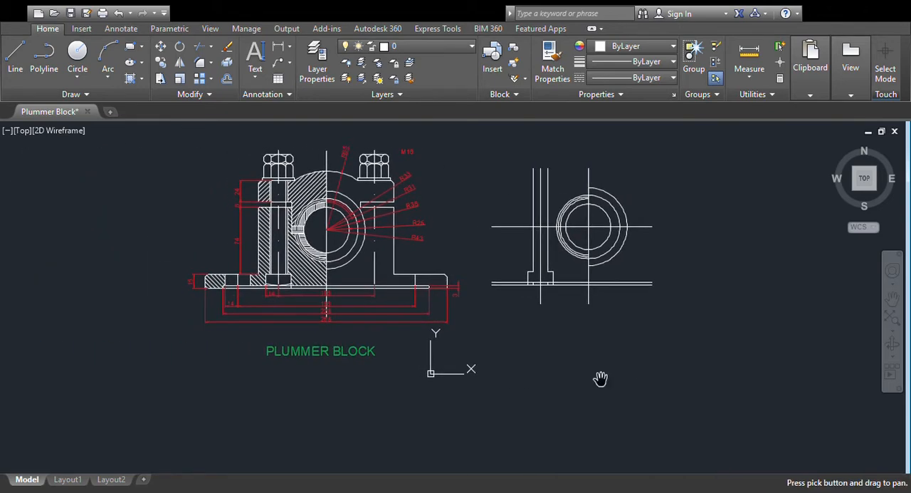
{"action": "scroll", "coordinate": [600, 379], "scroll_direction": "up", "scroll_amount": 2}
{"action": "middle_click_drag", "start_coordinate": [378, 402], "coordinate": [550, 401]}
{"action": "middle_click_drag", "start_coordinate": [632, 337], "coordinate": [638, 395]}
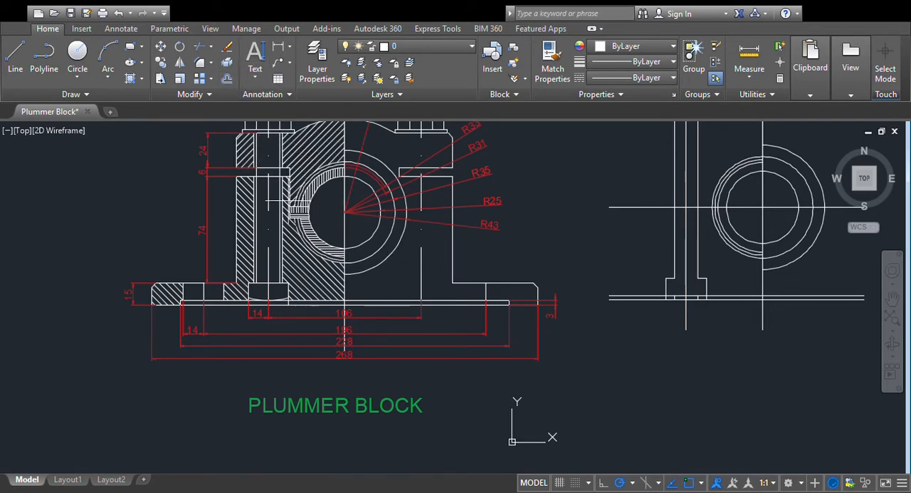
- Measure the clearance between the bolt shank edge and the bolt hole edge in the reference drawing with a trial dimension
{"action": "scroll", "coordinate": [638, 381], "scroll_direction": "up", "scroll_amount": 2}
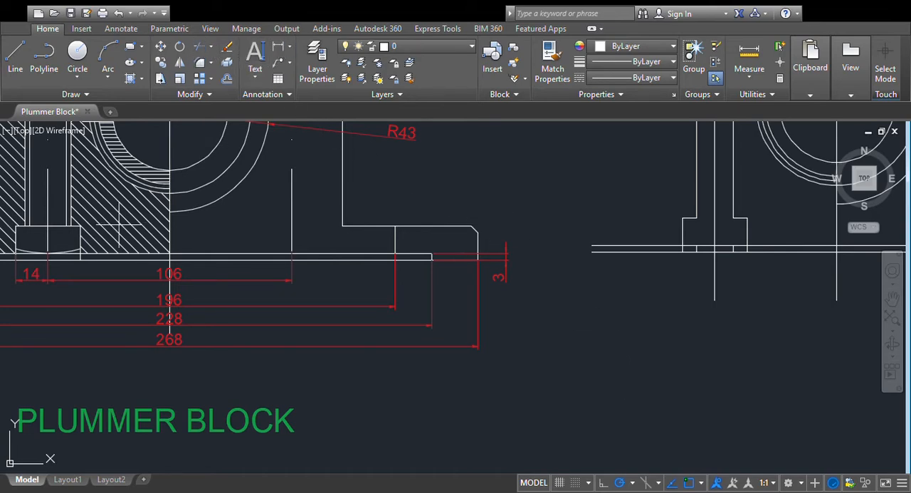
{"action": "left_click", "coordinate": [66, 225]}
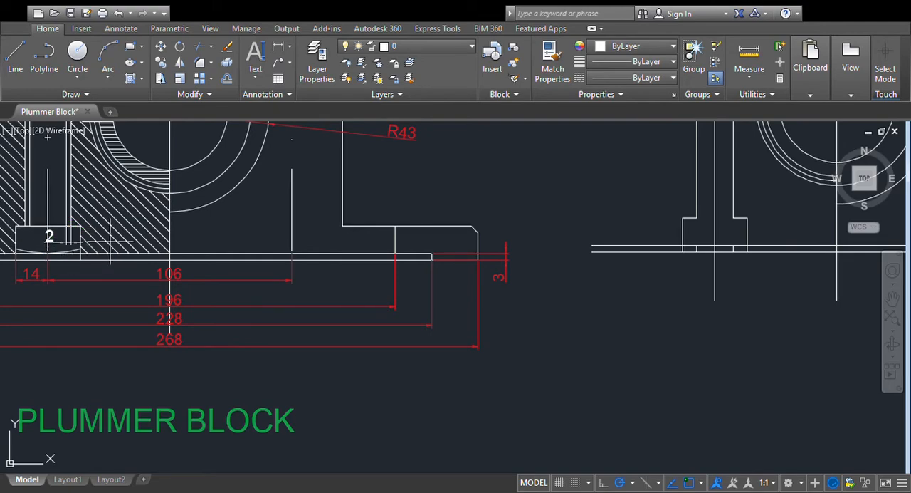
{"action": "scroll", "coordinate": [523, 232], "scroll_direction": "down", "scroll_amount": 4}
{"action": "scroll", "coordinate": [616, 242], "scroll_direction": "up", "scroll_amount": 4}
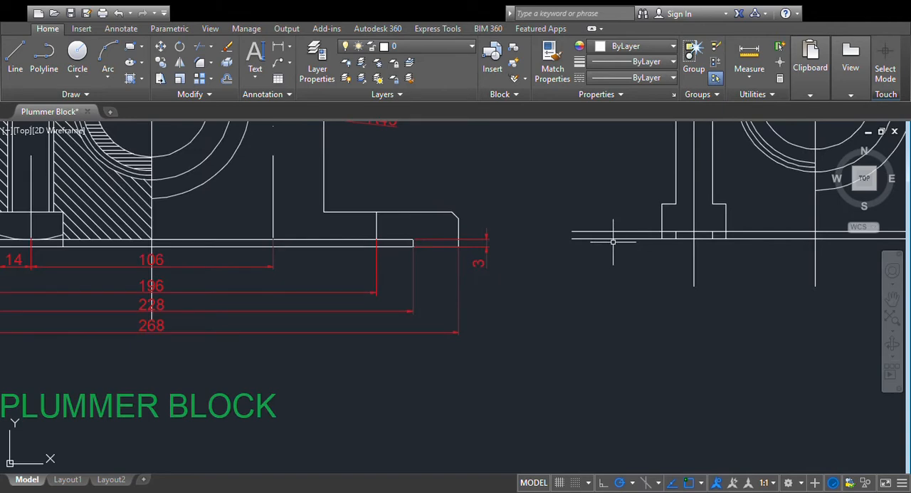
- Offset both bolt shank edges outward by 2 to create the edges of the bolt clearance hole
{"action": "middle_click_drag", "start_coordinate": [580, 171], "coordinate": [489, 301]}
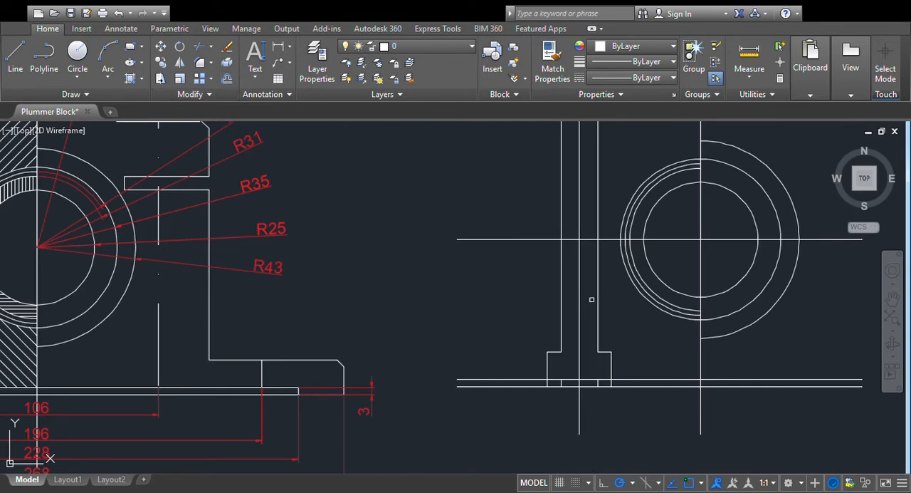
{"action": "left_click", "coordinate": [597, 300]}
{"action": "left_click", "coordinate": [603, 302]}
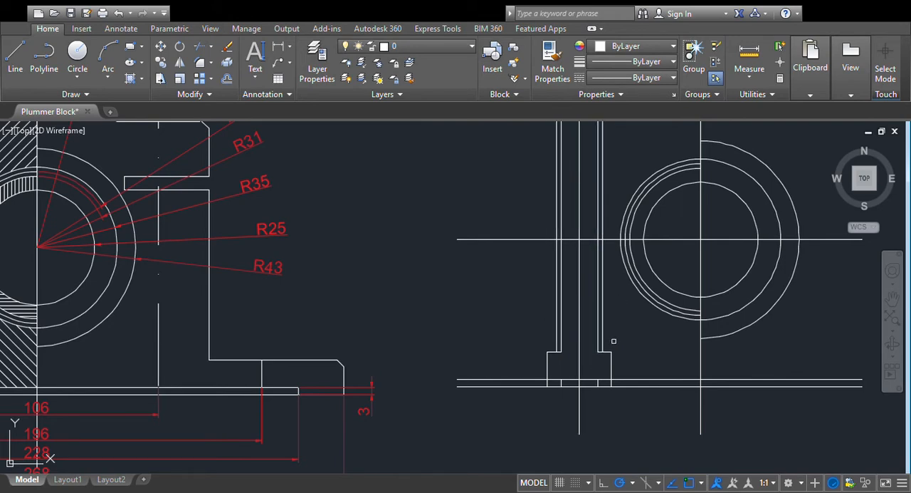
- Compare the lower bolt head and base lines of the reference drawing with the redrawn bolt
{"action": "scroll", "coordinate": [617, 343], "scroll_direction": "down", "scroll_amount": 1}
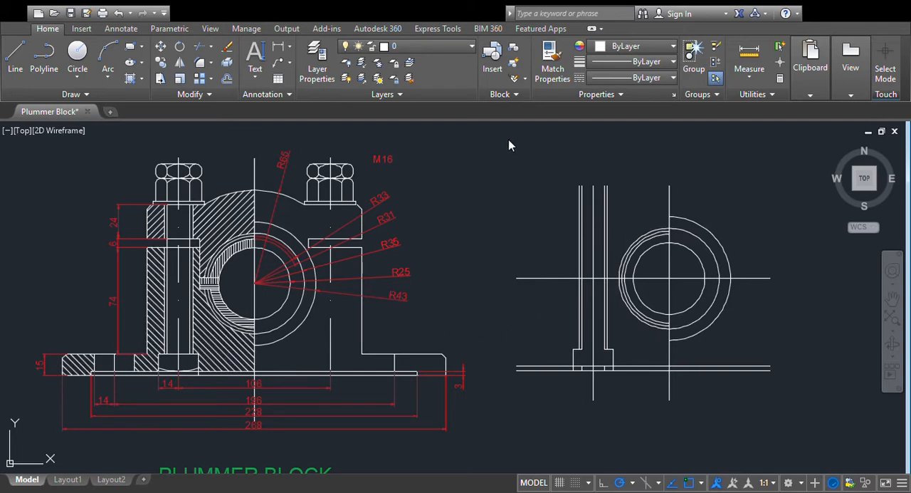
{"action": "type", "text": "p"}
{"action": "key", "text": "Return"}
{"action": "left_click_drag", "start_coordinate": [498, 325], "coordinate": [394, 249]}
{"action": "scroll", "coordinate": [387, 289], "scroll_direction": "up", "scroll_amount": 4}
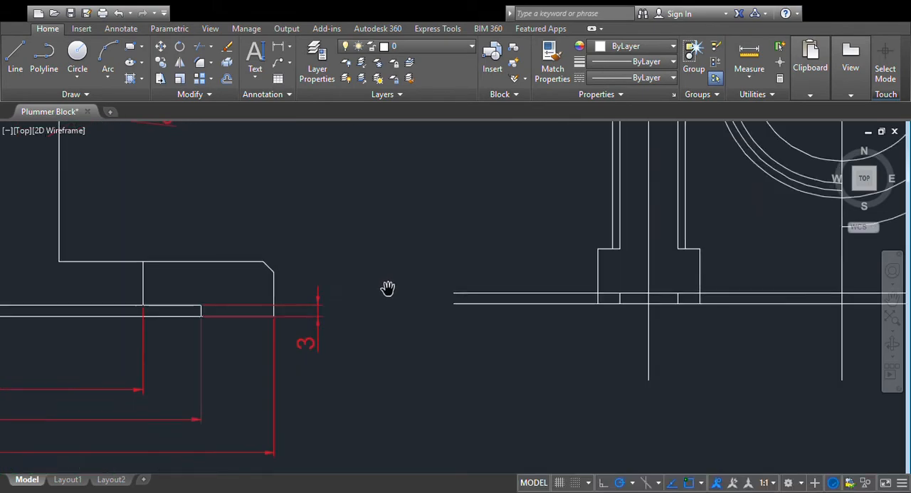
{"action": "left_click_drag", "start_coordinate": [160, 253], "coordinate": [588, 276]}
{"action": "left_click_drag", "start_coordinate": [179, 273], "coordinate": [378, 312]}
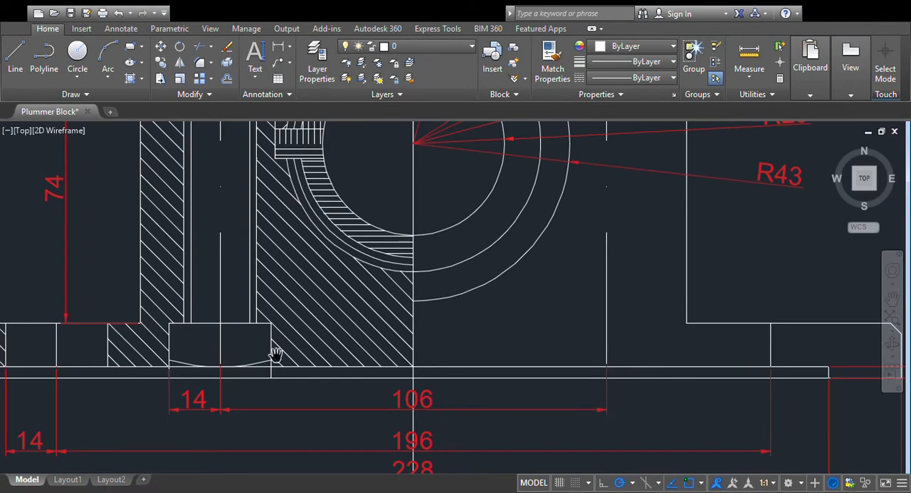
{"action": "mouse_move", "coordinate": [763, 285]}
{"action": "left_mouse_down"}
{"action": "mouse_move", "coordinate": [490, 303]}
{"action": "mouse_move", "coordinate": [371, 292]}
{"action": "left_mouse_up"}
{"action": "left_click_drag", "start_coordinate": [689, 294], "coordinate": [411, 302]}
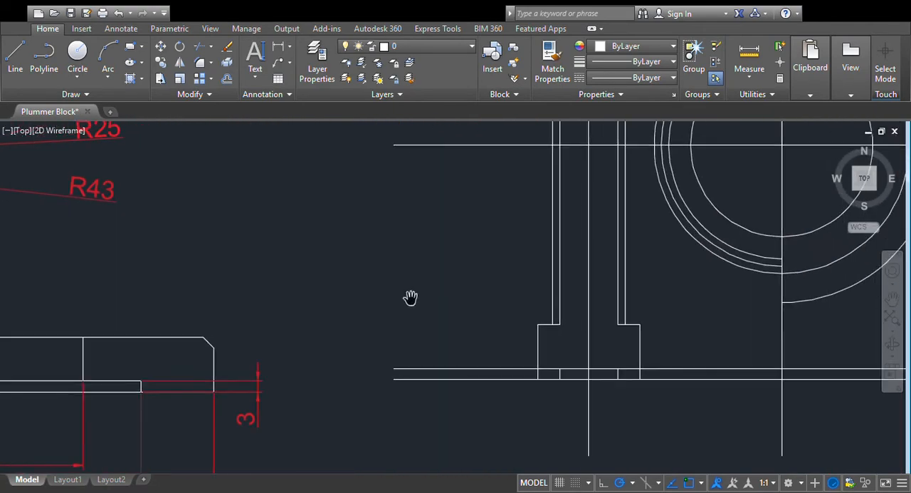
- Remove the two leftover shank edge pieces between the base lines inside the bolt head
{"action": "left_click", "coordinate": [561, 374]}
{"action": "left_click", "coordinate": [560, 374]}
{"action": "left_click", "coordinate": [619, 374]}
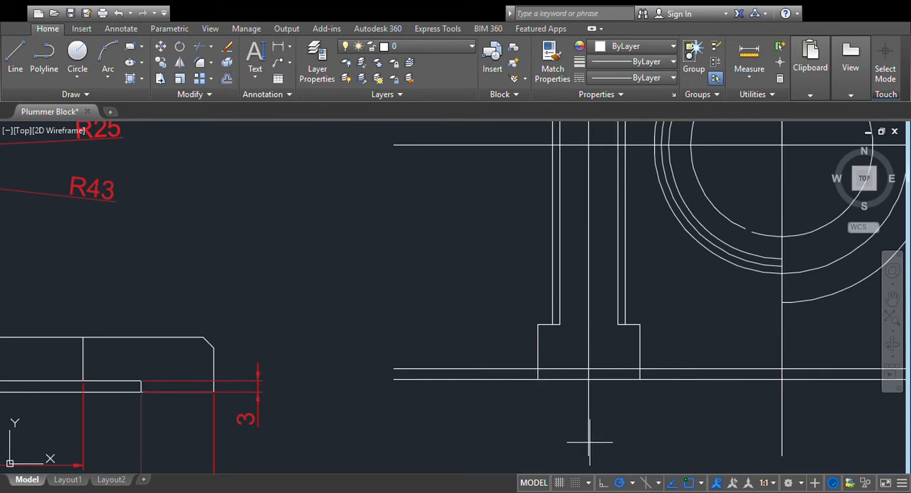
- Offset the upper base line upward as a guide and draw a three-point arc across the bolt head's lower end
{"action": "left_click", "coordinate": [641, 369]}
{"action": "left_click", "coordinate": [699, 323]}
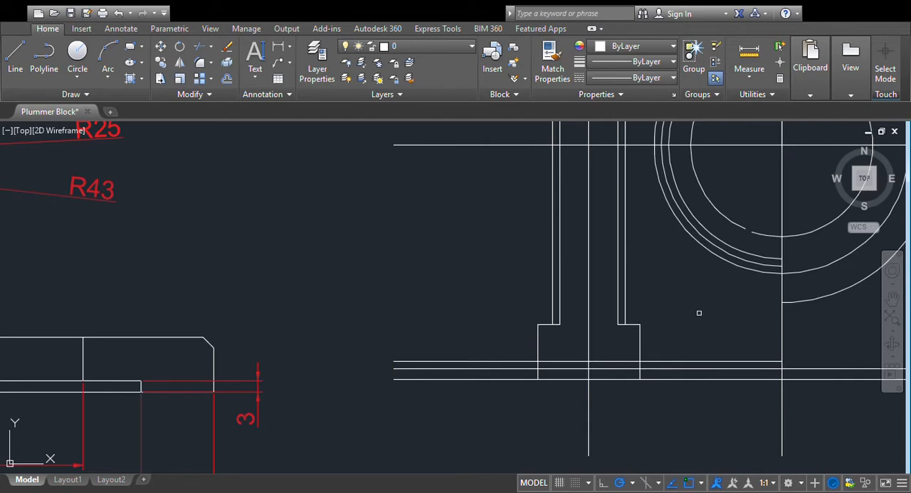
{"action": "left_click", "coordinate": [107, 69]}
{"action": "left_click", "coordinate": [538, 361]}
{"action": "left_click", "coordinate": [588, 368]}
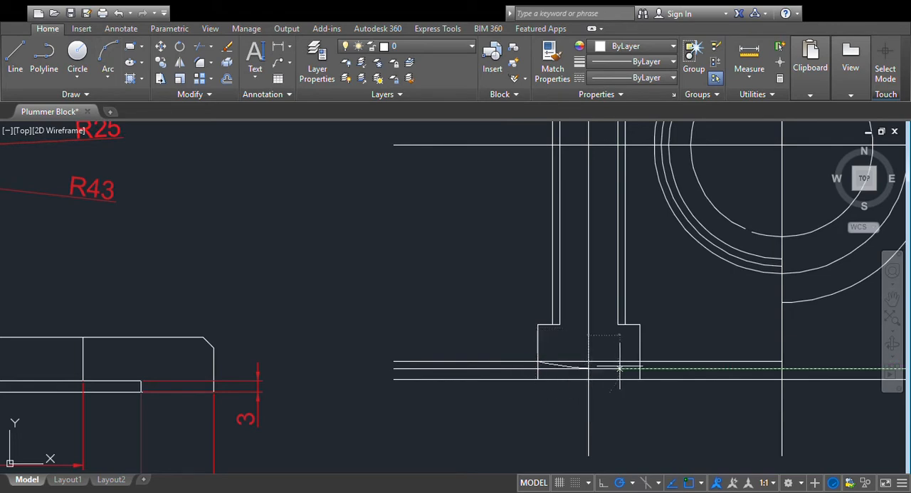
{"action": "left_click", "coordinate": [640, 361]}
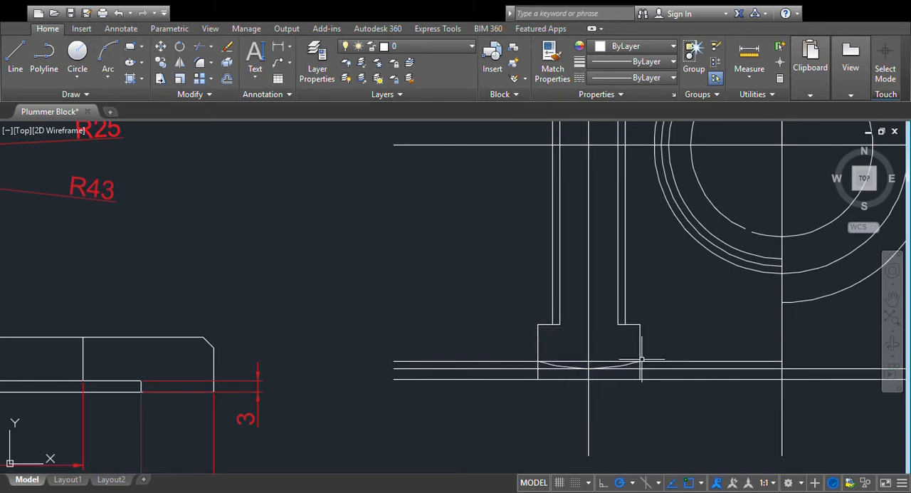
- Delete the horizontal guide line running through the ends of the bolt head arc
{"action": "left_click", "coordinate": [655, 242]}
{"action": "left_click", "coordinate": [697, 325]}
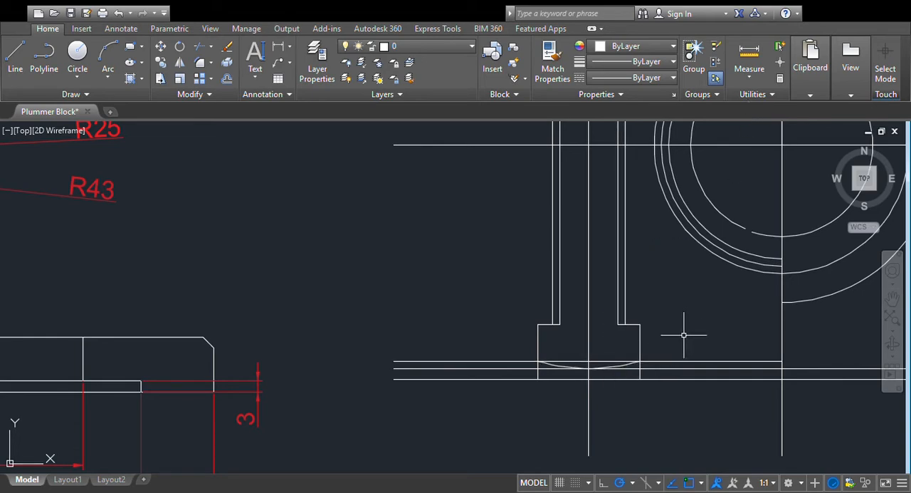
{"action": "left_click", "coordinate": [620, 361]}
{"action": "key", "text": "Delete"}
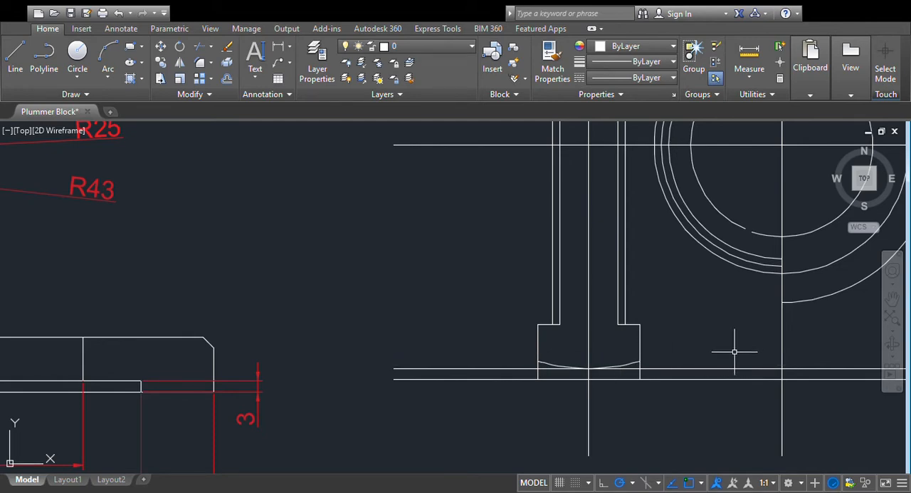
- Offset the lowest base line upward by 15 to create the top edge of the base flange
{"action": "scroll", "coordinate": [727, 355], "scroll_direction": "down", "scroll_amount": 2}
{"action": "scroll", "coordinate": [725, 356], "scroll_direction": "down", "scroll_amount": 2}
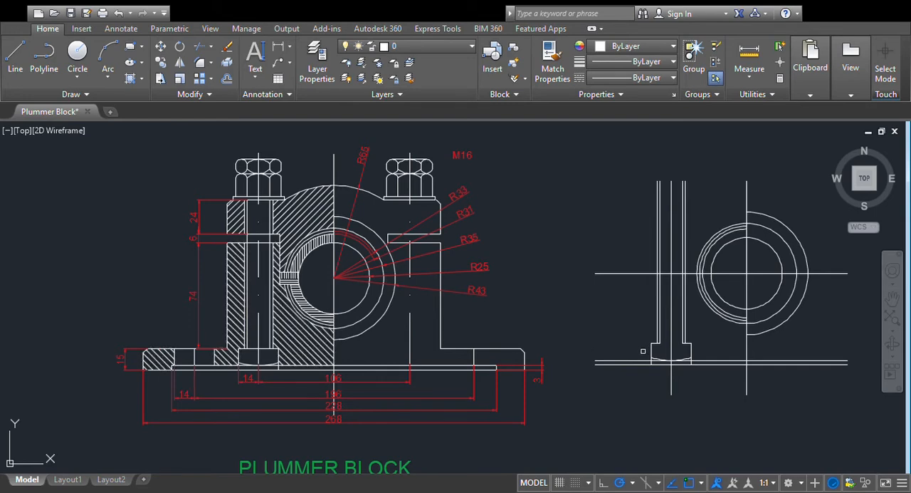
{"action": "left_click", "coordinate": [625, 365]}
{"action": "left_click", "coordinate": [628, 340]}
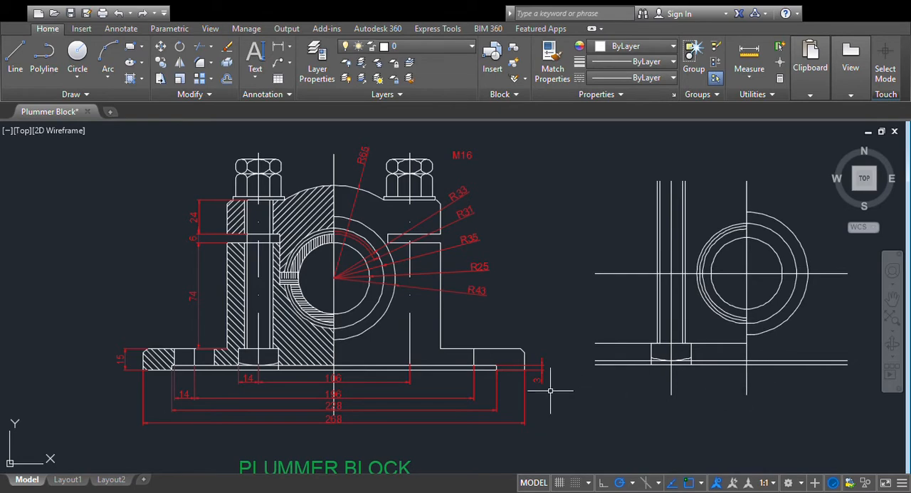
- Move the whole redrawn view farther right from the dimensioned reference drawing
{"action": "scroll", "coordinate": [523, 278], "scroll_direction": "down", "scroll_amount": 2}
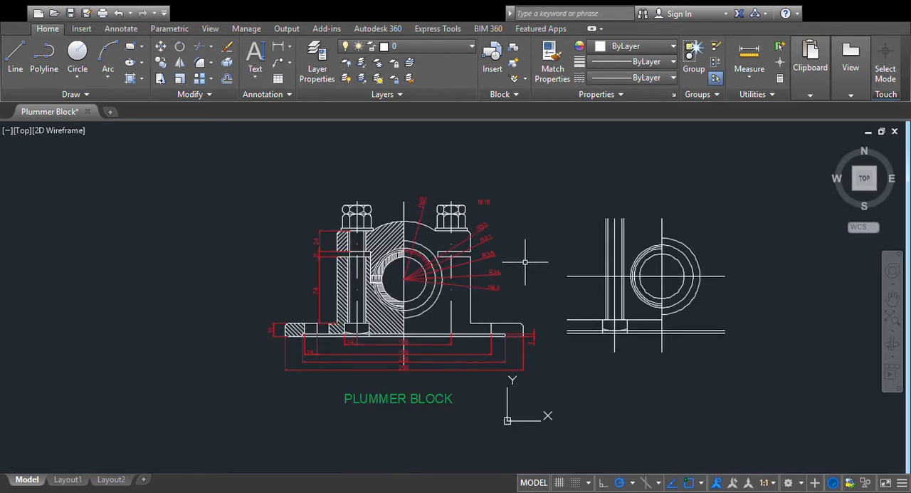
{"action": "mouse_move", "coordinate": [560, 341]}
{"action": "middle_mouse_down"}
{"action": "mouse_move", "coordinate": [559, 333]}
{"action": "mouse_move", "coordinate": [349, 330]}
{"action": "middle_mouse_up"}
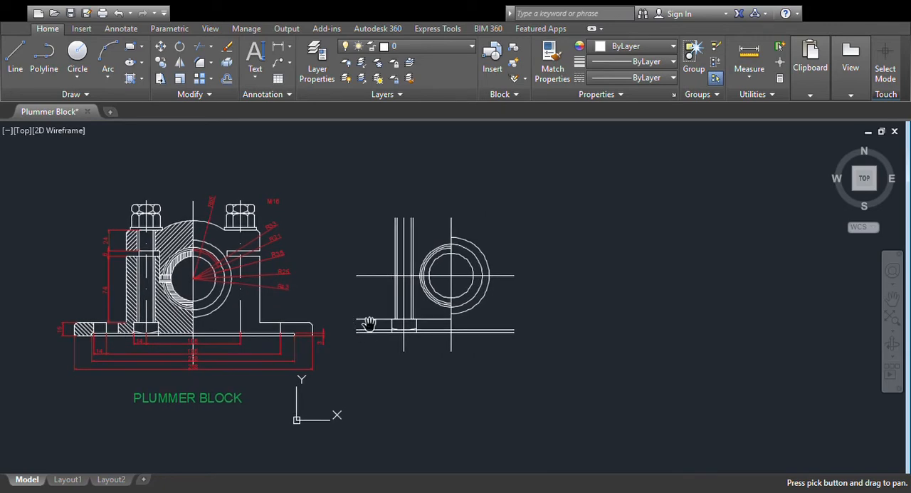
{"action": "left_click", "coordinate": [161, 47]}
{"action": "left_click", "coordinate": [347, 191]}
{"action": "left_click", "coordinate": [563, 366]}
{"action": "key", "text": "Return"}
{"action": "left_click", "coordinate": [453, 388]}
{"action": "left_click", "coordinate": [549, 373]}
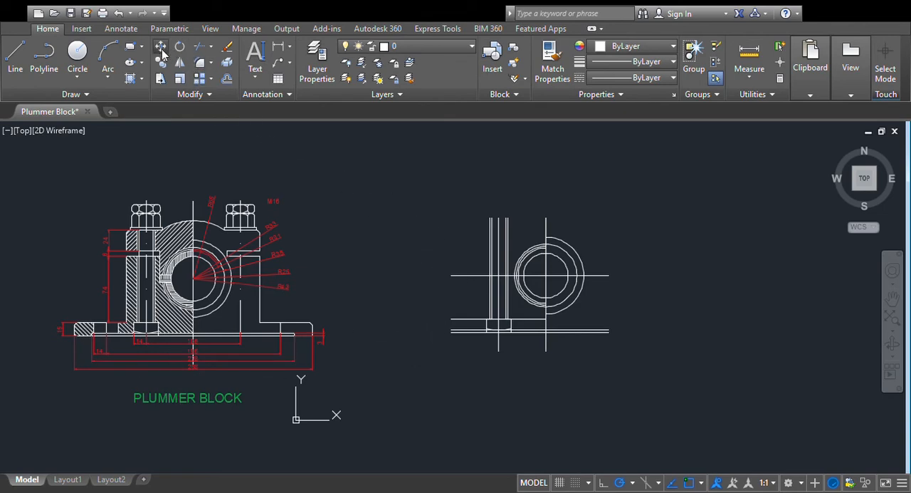
- Shift the whole redrawn view slightly back toward the dimensioned reference drawing
{"action": "left_click", "coordinate": [441, 193]}
{"action": "left_click", "coordinate": [621, 376]}
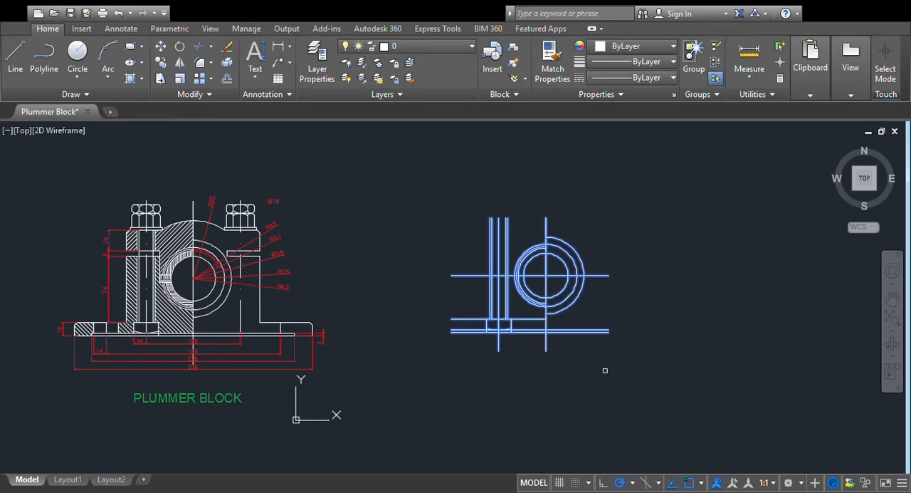
{"action": "key", "text": "Return"}
{"action": "left_click", "coordinate": [670, 299]}
{"action": "left_click", "coordinate": [651, 306]}
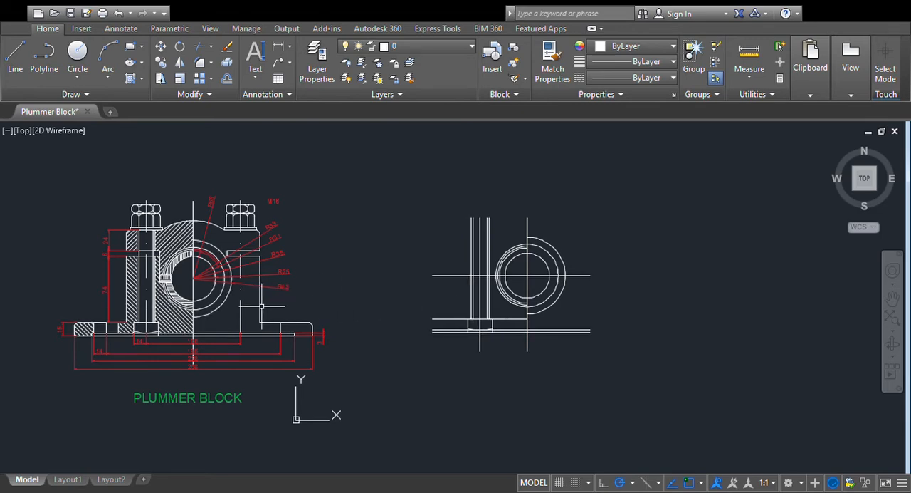
- Offset the bearing's vertical centre line left by half of the 196 spacing to mark the left base hole's centre line
{"action": "scroll", "coordinate": [306, 368], "scroll_direction": "up", "scroll_amount": 2}
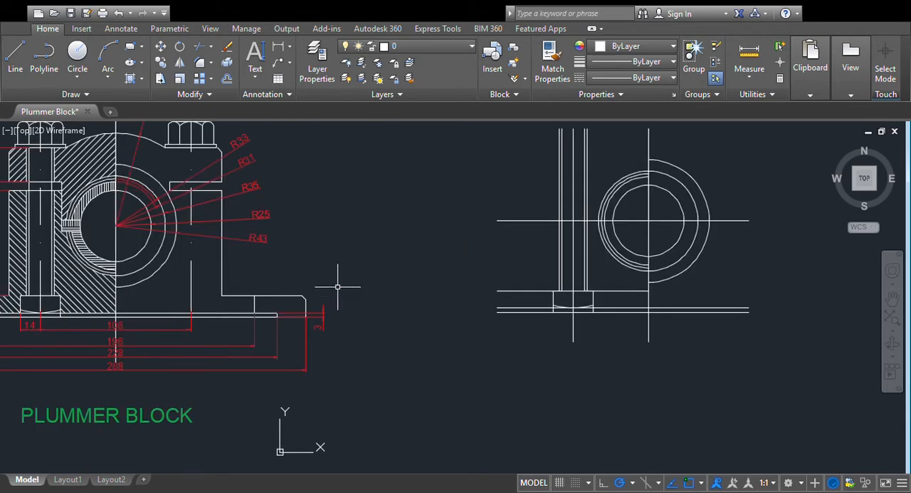
{"action": "type", "text": "p"}
{"action": "key", "text": "Return"}
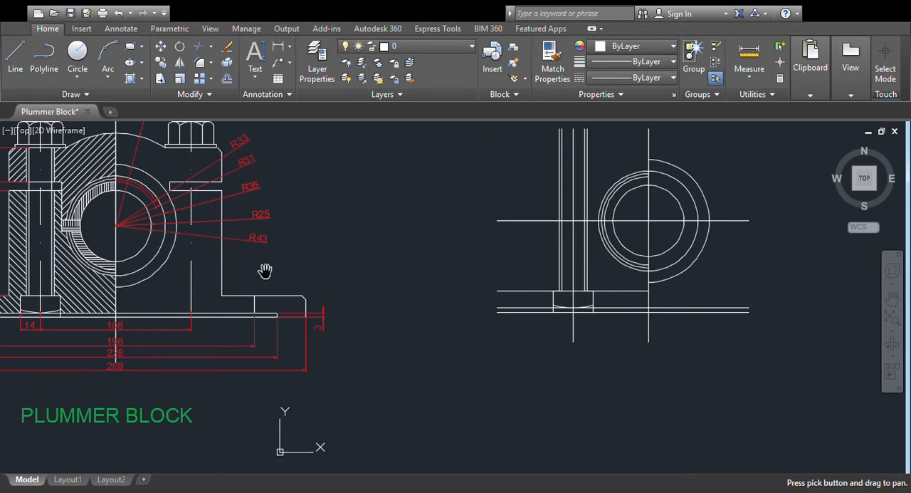
{"action": "left_click_drag", "start_coordinate": [265, 271], "coordinate": [380, 265]}
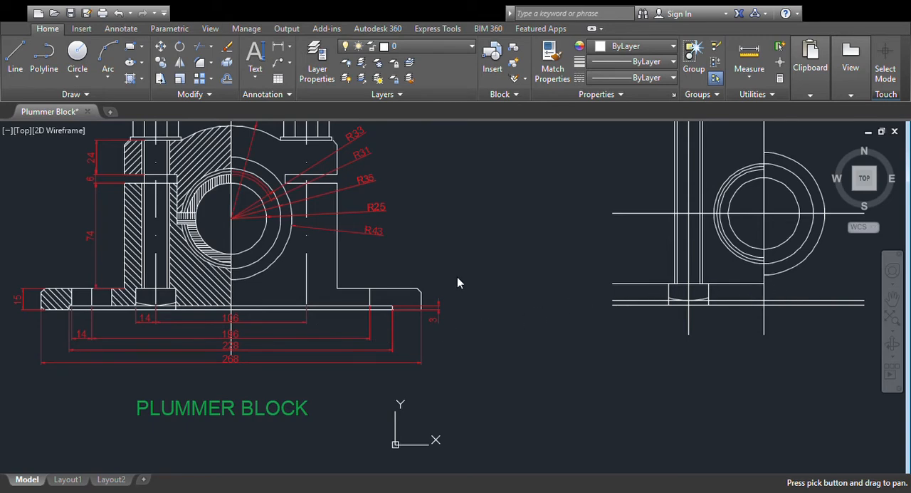
{"action": "key", "text": "Escape"}
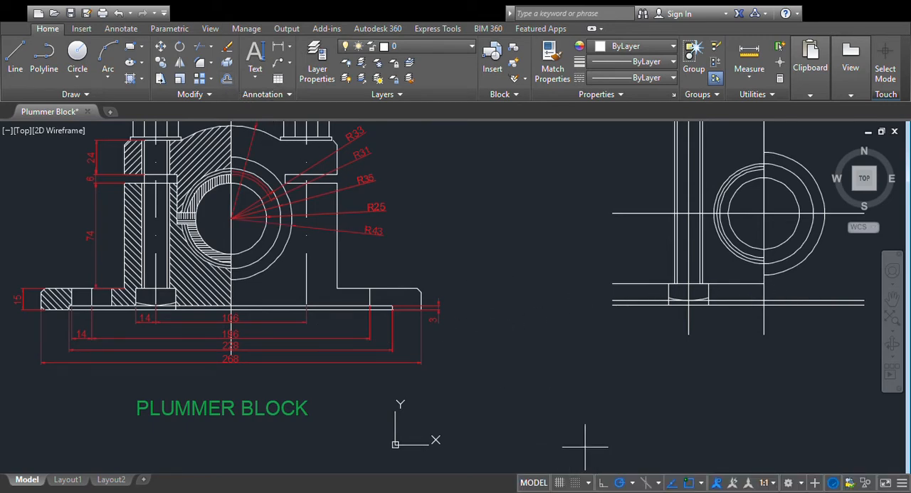
{"action": "left_click", "coordinate": [765, 290]}
{"action": "left_click", "coordinate": [602, 310]}
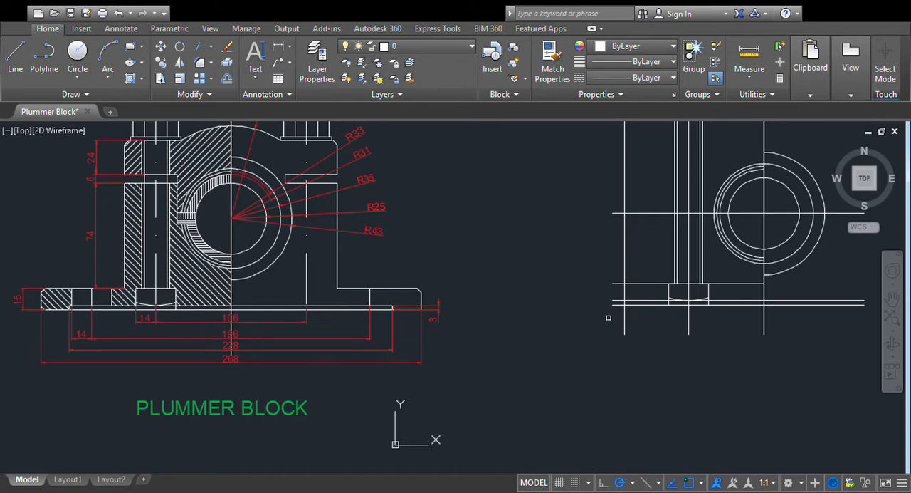
- Offset the left base hole's centre line by 14 to both sides to create the hole edges
{"action": "left_click", "coordinate": [626, 260]}
{"action": "left_click", "coordinate": [583, 263]}
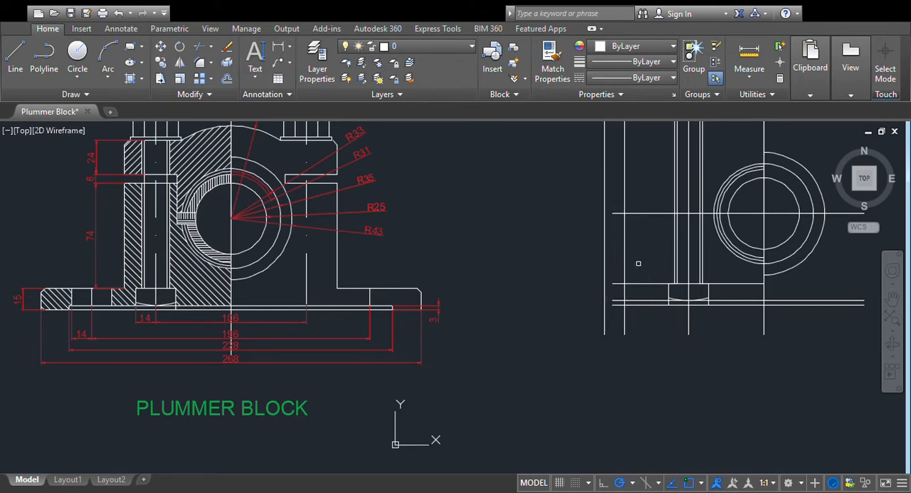
{"action": "left_click", "coordinate": [626, 264]}
{"action": "left_click", "coordinate": [651, 263]}
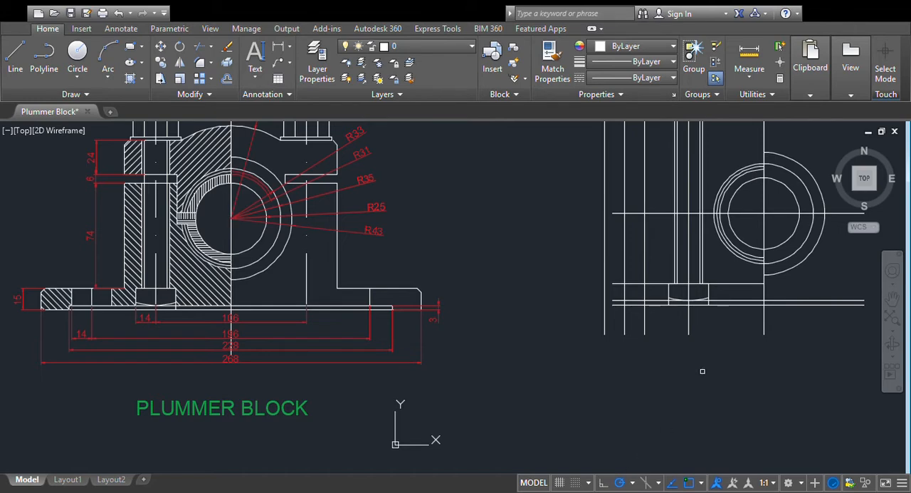
- Offset the vertical centre line left by half of the 268 base length and extend the base lines to it
{"action": "left_click", "coordinate": [762, 313]}
{"action": "left_click", "coordinate": [572, 324]}
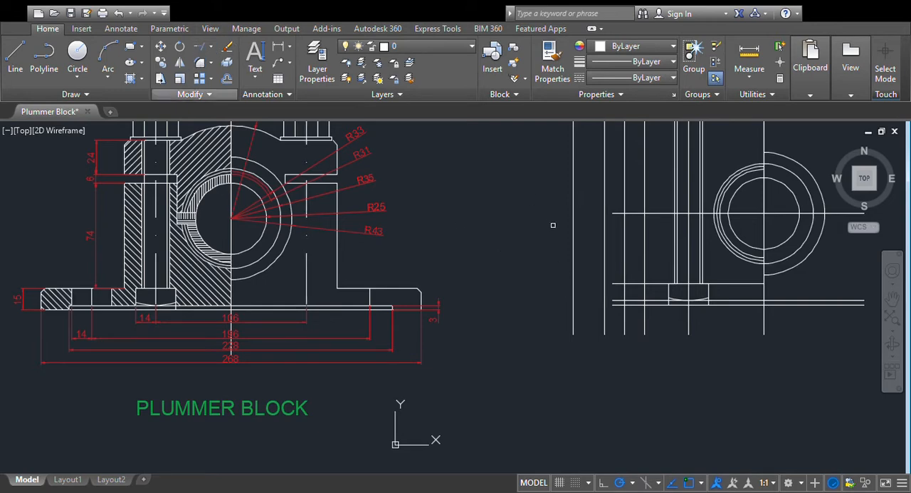
{"action": "left_click", "coordinate": [614, 283]}
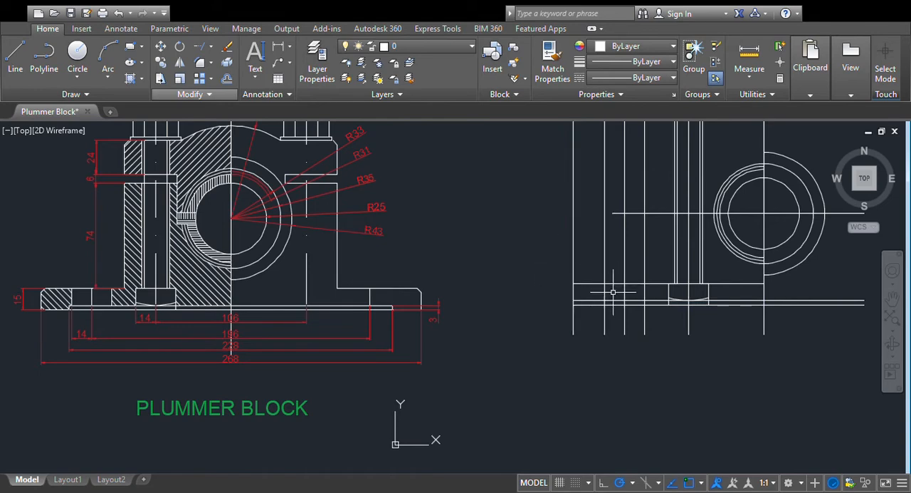
- Trim the hole edges, hole centre line and left base end line to the flange top and upper base line
{"action": "scroll", "coordinate": [552, 250], "scroll_direction": "down", "scroll_amount": 2}
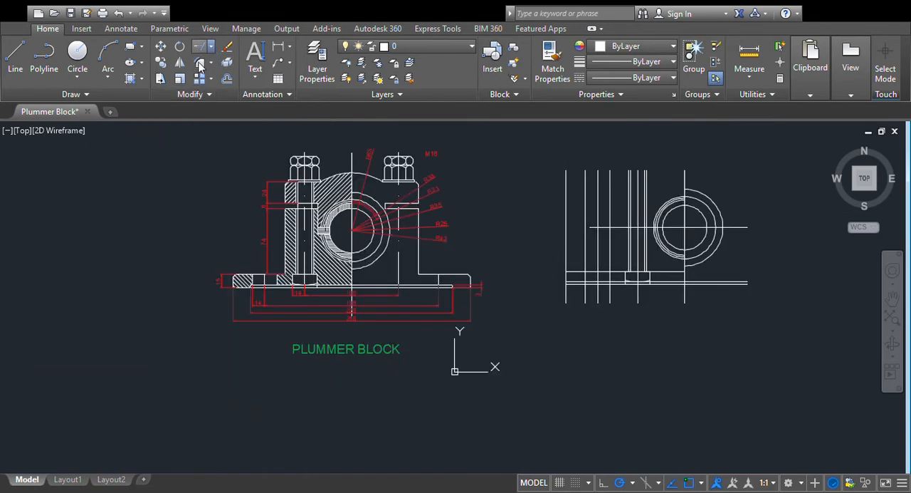
{"action": "left_click", "coordinate": [575, 269]}
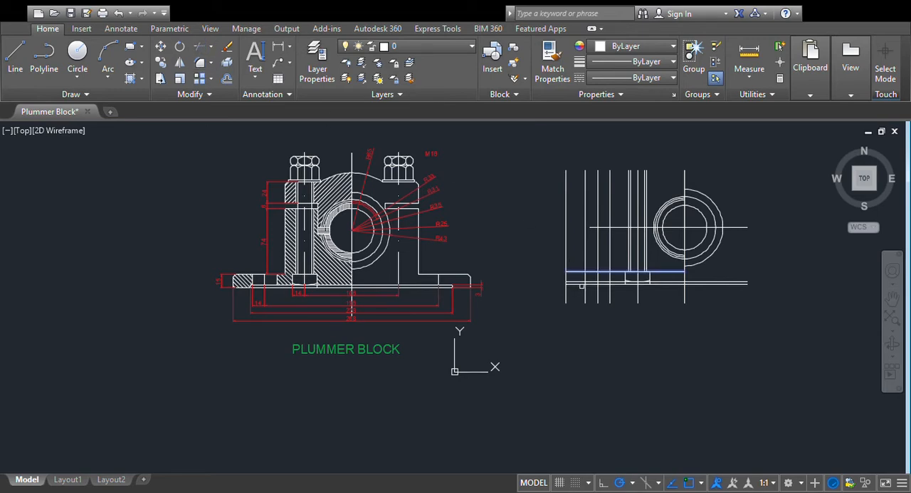
{"action": "scroll", "coordinate": [575, 314], "scroll_direction": "up", "scroll_amount": 2}
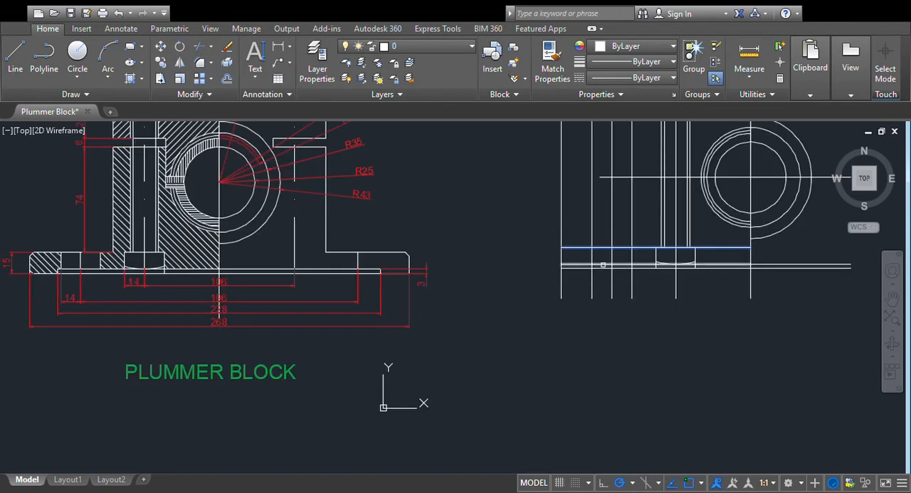
{"action": "left_click", "coordinate": [603, 264]}
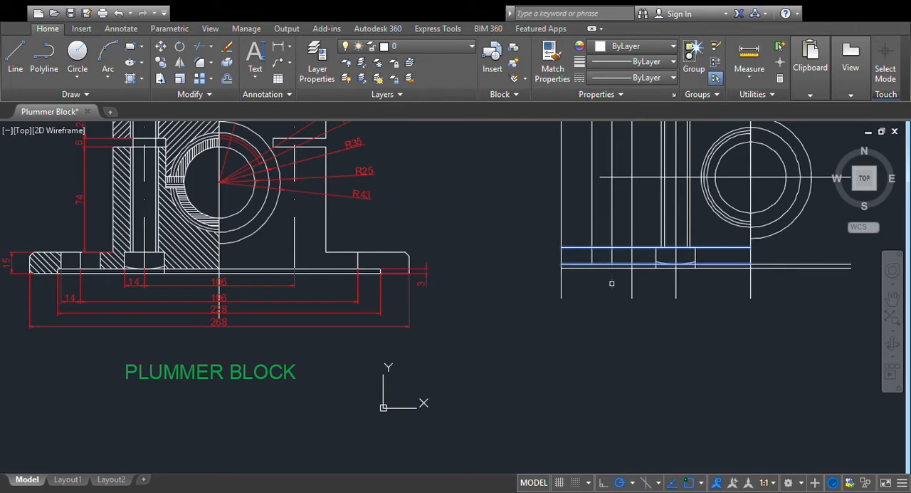
{"action": "left_click", "coordinate": [632, 230]}
{"action": "left_click", "coordinate": [612, 230]}
{"action": "left_click", "coordinate": [593, 231]}
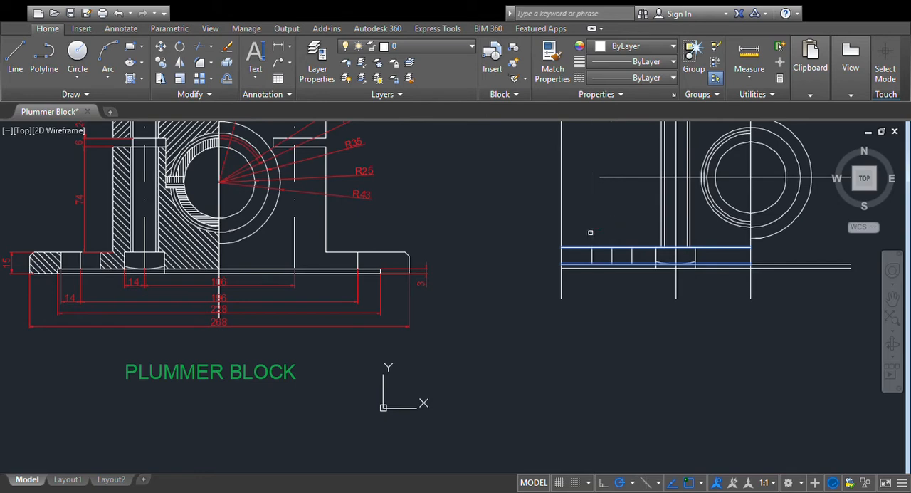
{"action": "left_click", "coordinate": [562, 235]}
{"action": "key", "text": "Escape"}
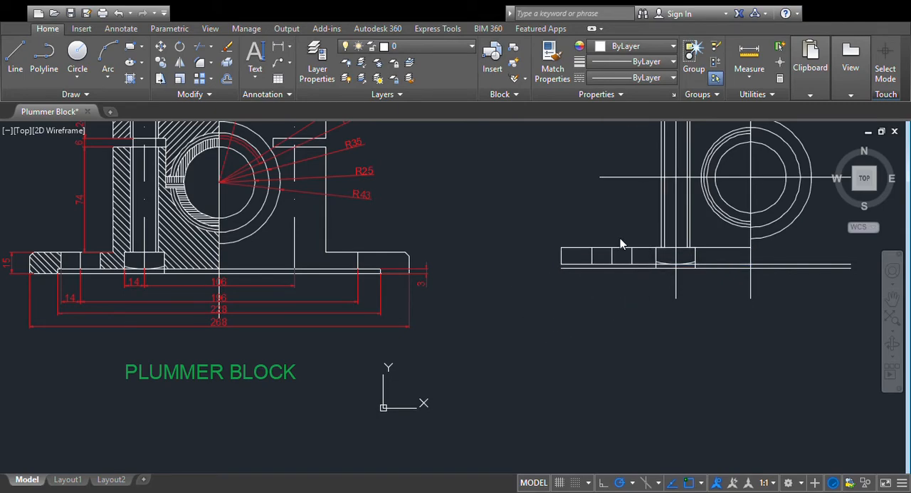
- Offset the flange's top edge upward by 74 to mark the top of the lower housing body
{"action": "mouse_move", "coordinate": [621, 235]}
{"action": "middle_mouse_down"}
{"action": "mouse_move", "coordinate": [627, 252]}
{"action": "mouse_move", "coordinate": [586, 306]}
{"action": "mouse_move", "coordinate": [502, 321]}
{"action": "mouse_move", "coordinate": [575, 324]}
{"action": "middle_mouse_up"}
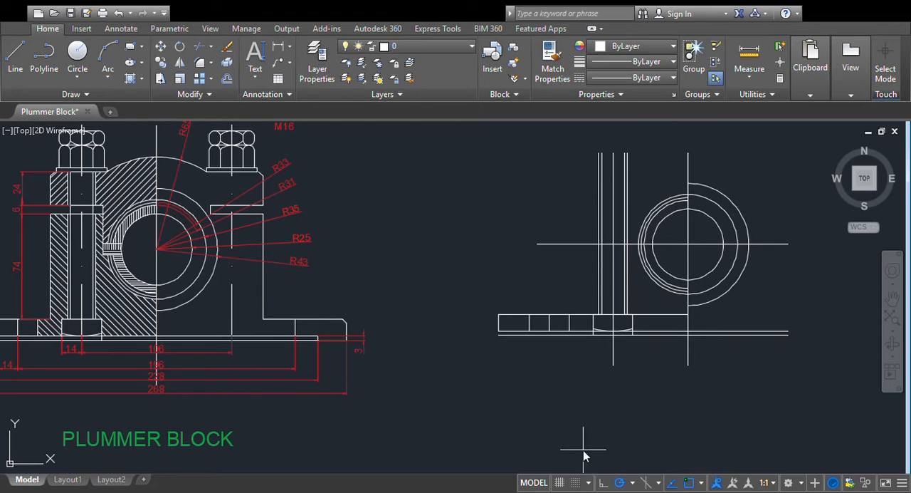
{"action": "left_click", "coordinate": [559, 315]}
{"action": "left_click", "coordinate": [558, 246]}
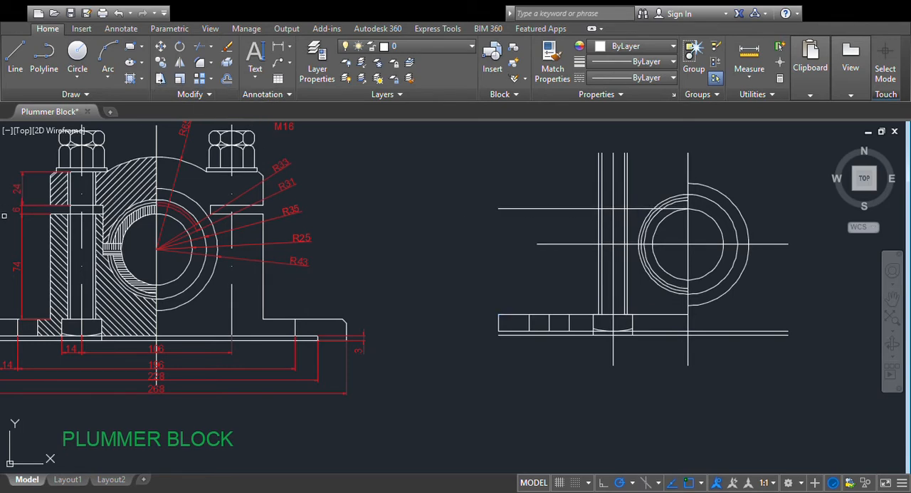
{"action": "left_click", "coordinate": [229, 81]}
{"action": "key", "text": "Return"}
{"action": "left_click", "coordinate": [573, 208]}
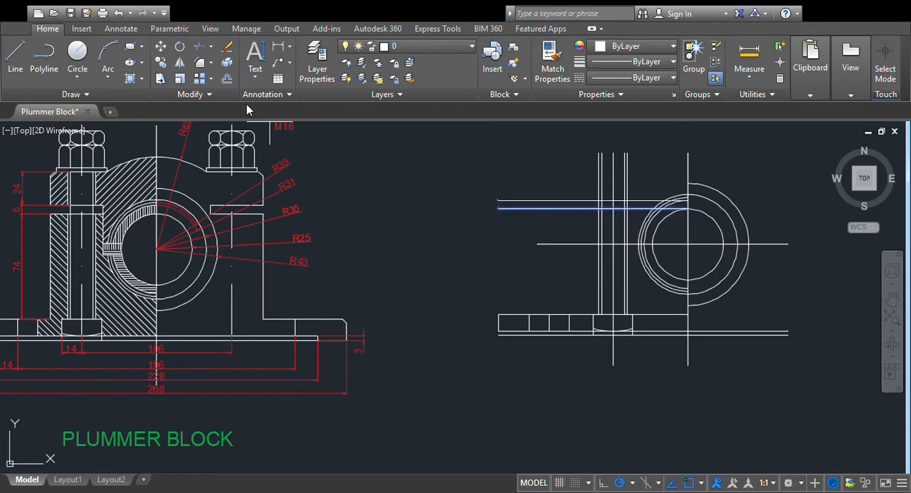
- Offset the lower housing's top line upward by 24 for the cap's top edge, and offset that edge slightly upward for the washer
{"action": "left_click", "coordinate": [227, 79]}
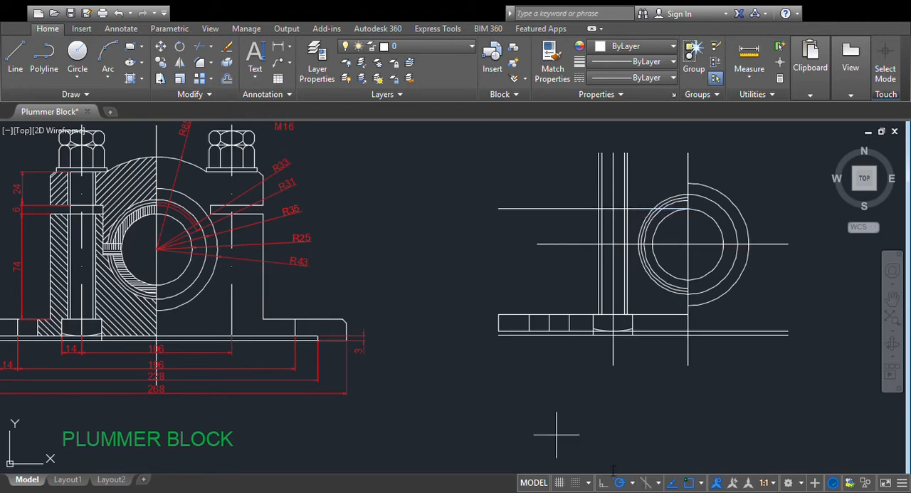
{"action": "key", "text": "Return"}
{"action": "left_click", "coordinate": [569, 208]}
{"action": "left_click", "coordinate": [571, 186]}
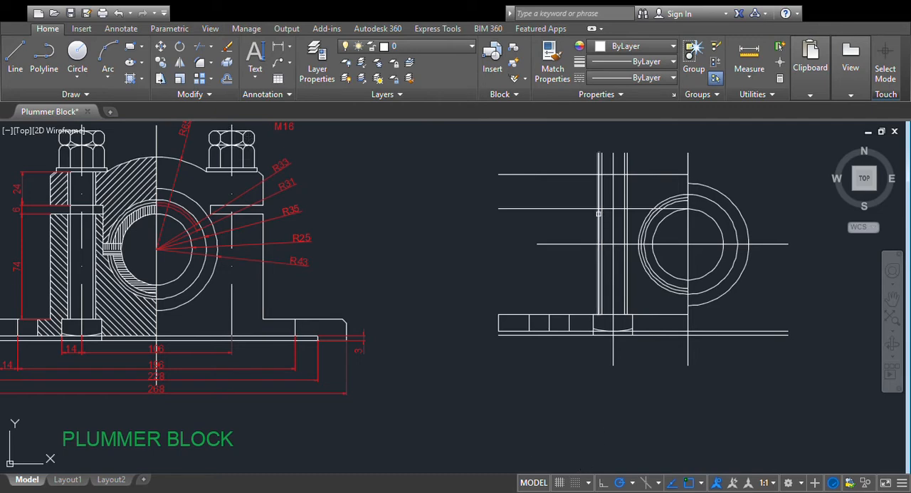
{"action": "left_click", "coordinate": [576, 167]}
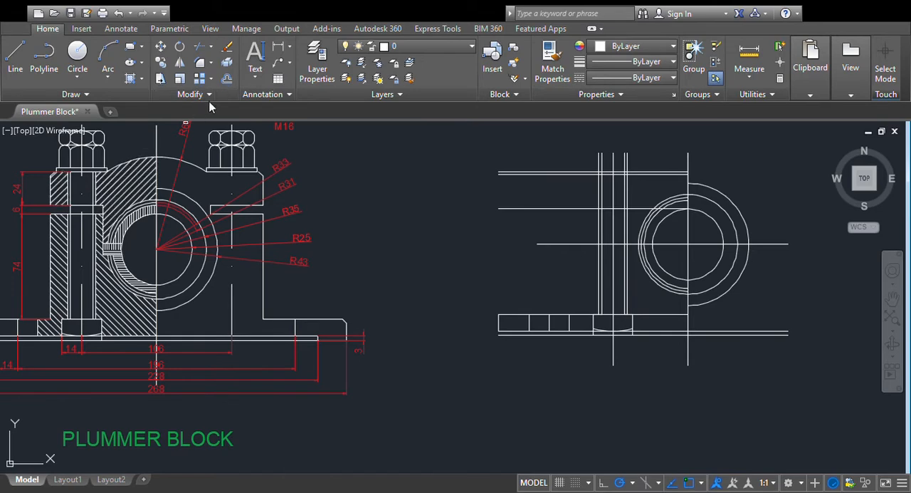
- Offset the washer's top line upward to mark the top of the bolt head
{"action": "left_click", "coordinate": [226, 79]}
{"action": "key", "text": "Return"}
{"action": "left_click", "coordinate": [564, 171]}
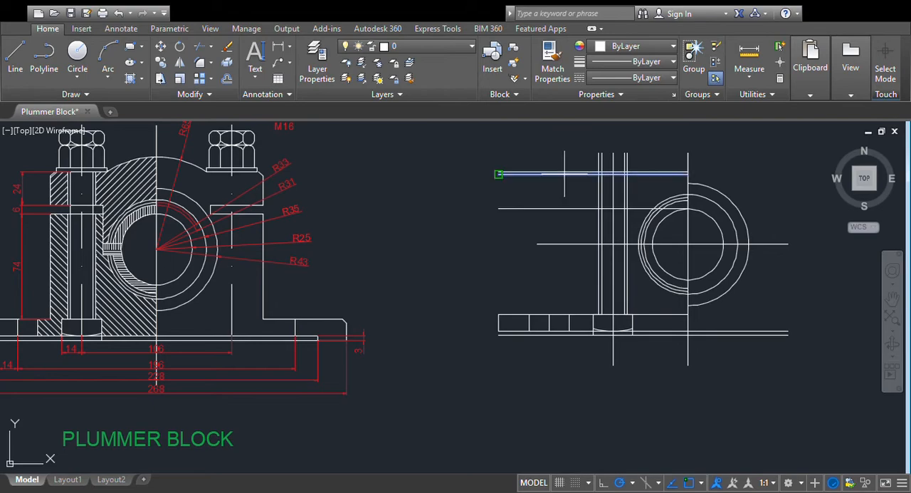
{"action": "left_click", "coordinate": [633, 167]}
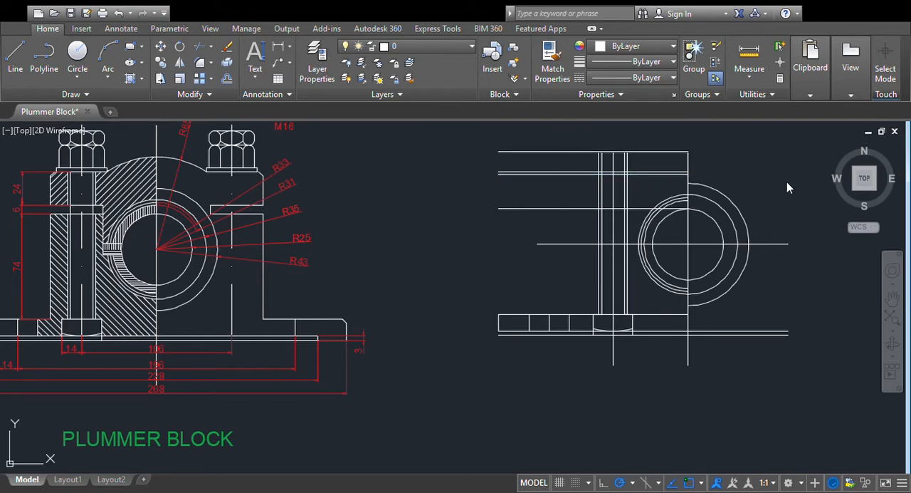
- Trim the two outer bolt hole lines above the cap's top edge, keeping the inner bolt lines and centre line
{"action": "middle_click_drag", "start_coordinate": [698, 241], "coordinate": [555, 336]}
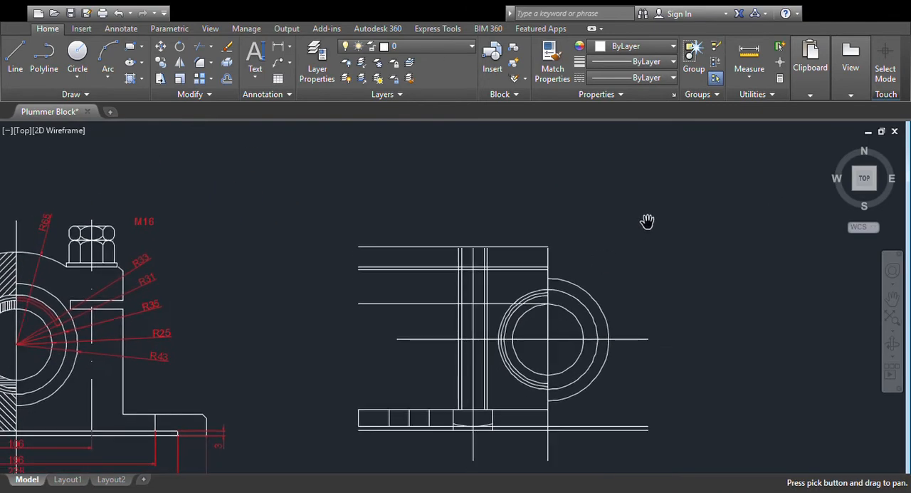
{"action": "scroll", "coordinate": [641, 243], "scroll_direction": "up", "scroll_amount": 2}
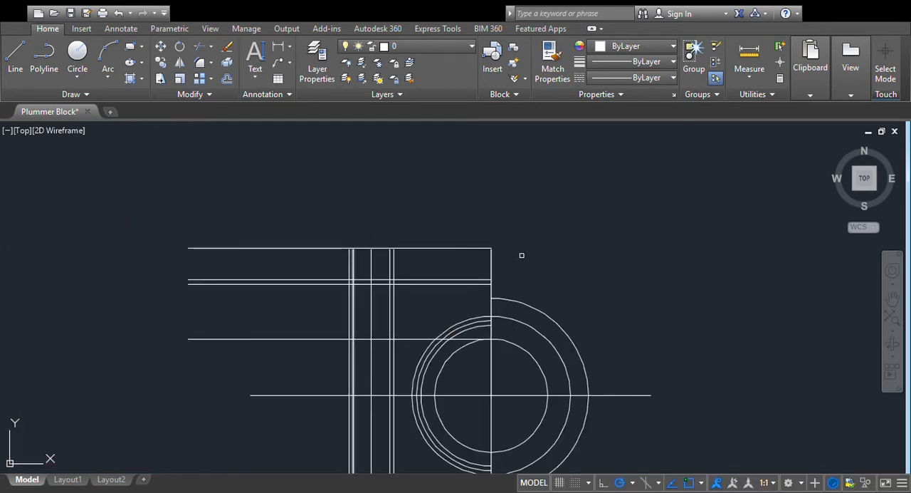
{"action": "scroll", "coordinate": [520, 256], "scroll_direction": "down", "scroll_amount": 2}
{"action": "scroll", "coordinate": [530, 250], "scroll_direction": "down", "scroll_amount": 2}
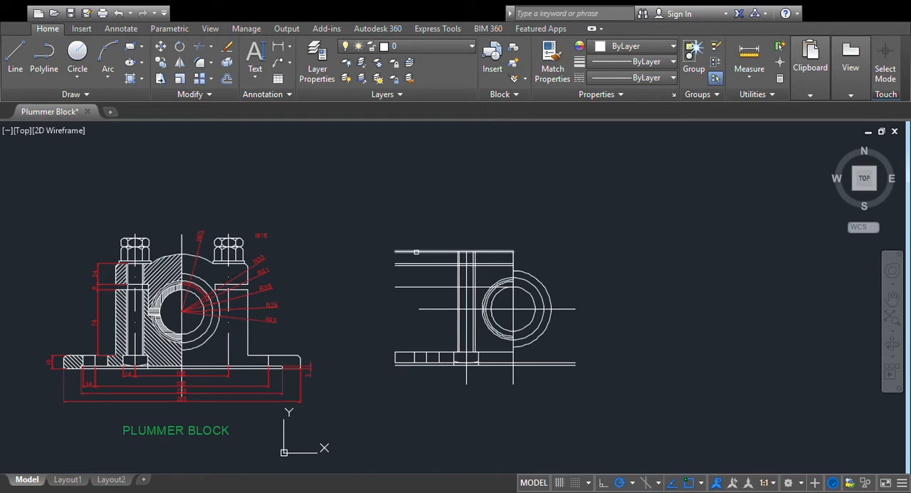
{"action": "scroll", "coordinate": [423, 282], "scroll_direction": "up", "scroll_amount": 2}
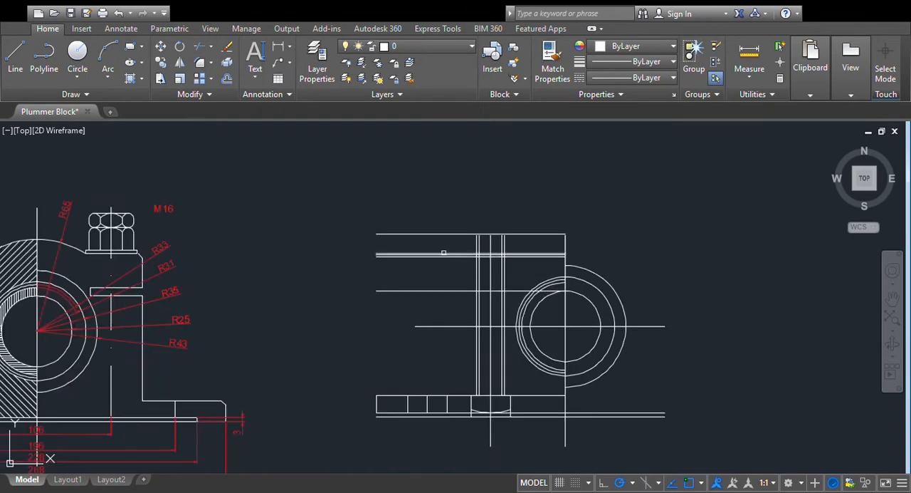
{"action": "left_click", "coordinate": [445, 256]}
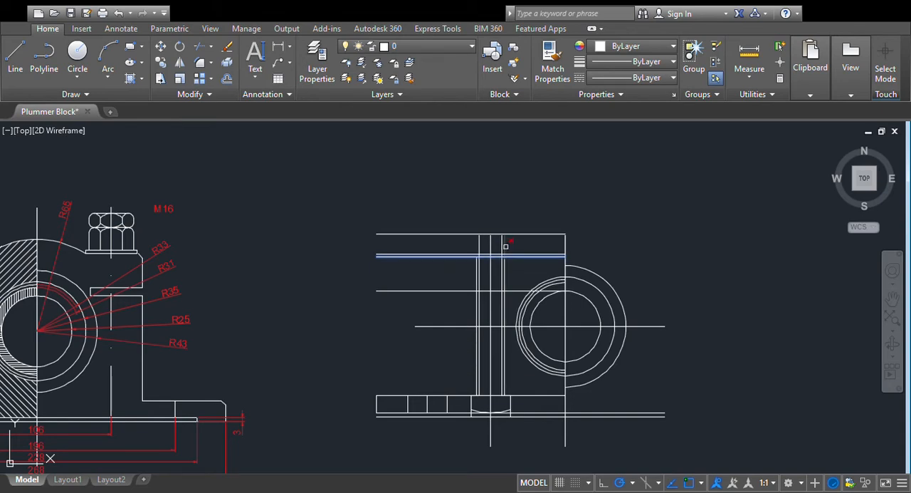
{"action": "left_click", "coordinate": [577, 203]}
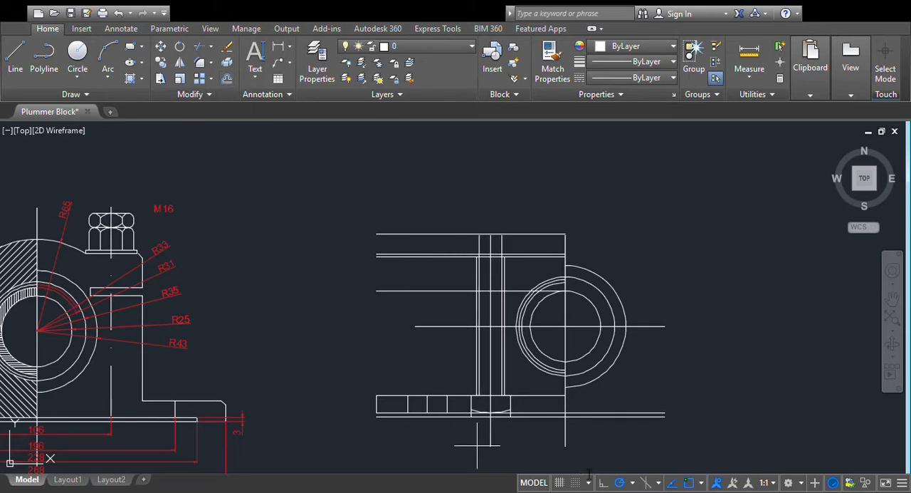
- Offset both bolt shank edges outward to create the outer side edges of the hexagonal head
{"action": "left_click", "coordinate": [476, 249]}
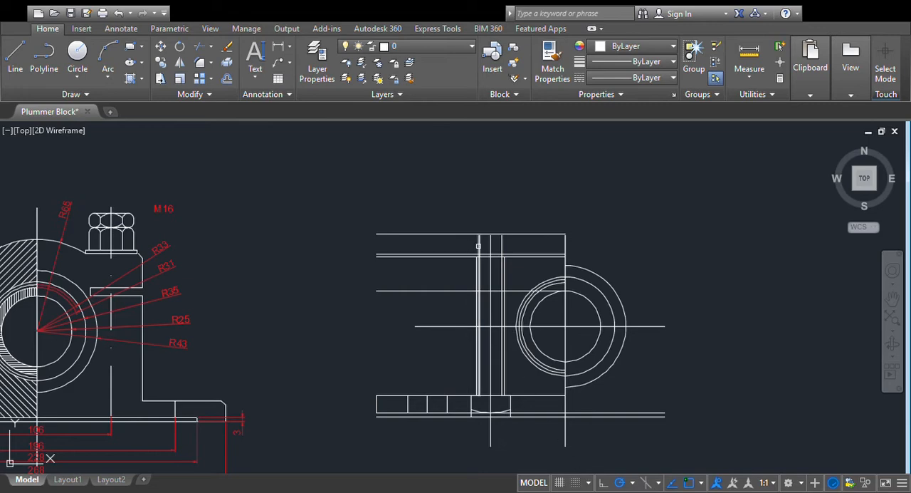
{"action": "left_click", "coordinate": [473, 244]}
{"action": "left_click", "coordinate": [501, 243]}
{"action": "left_click", "coordinate": [527, 242]}
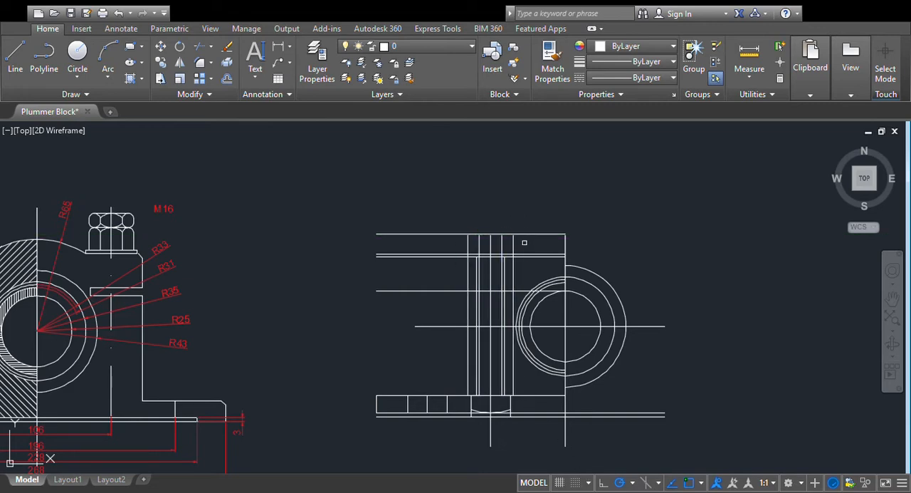
- Offset the bolt head's top line slightly downward as a guide for the ends of the chamfer arcs
{"action": "scroll", "coordinate": [631, 183], "scroll_direction": "up", "scroll_amount": 2}
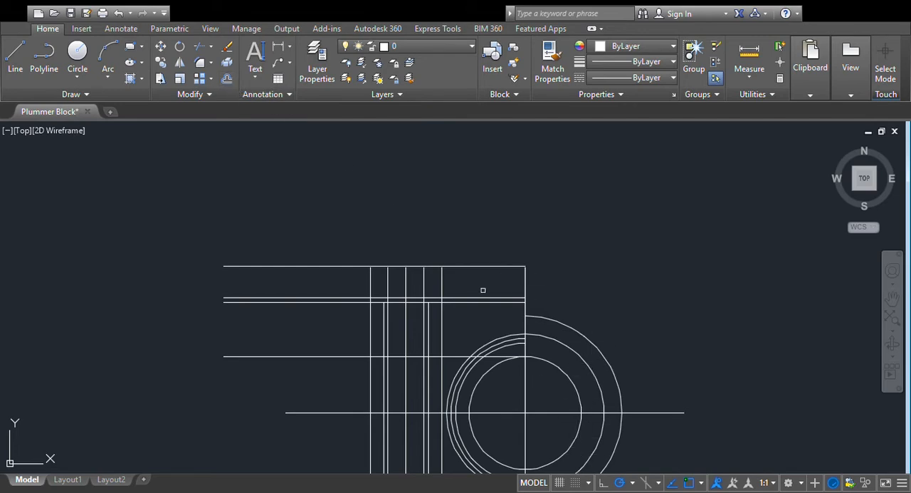
{"action": "left_click", "coordinate": [467, 266]}
{"action": "left_click", "coordinate": [427, 280]}
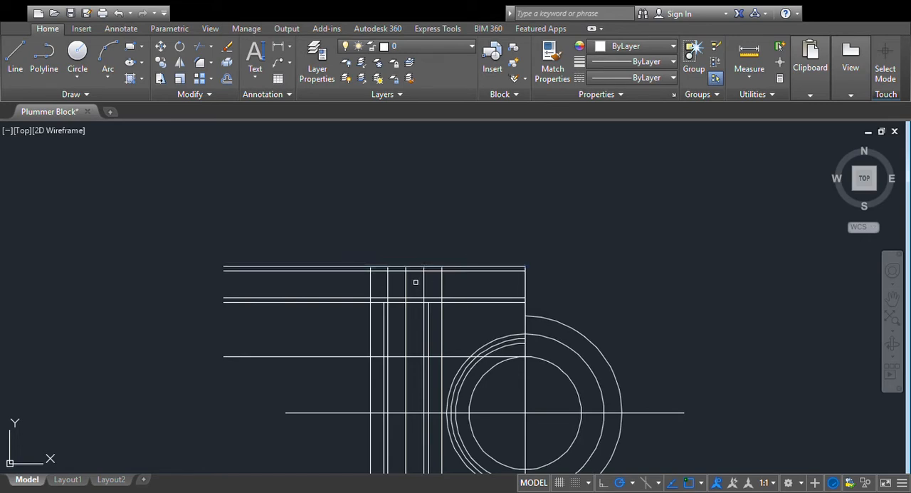
- Offset the left shank edge to the middle of the head's left facet and extend that mid line to the head's top line
{"action": "scroll", "coordinate": [588, 264], "scroll_direction": "up", "scroll_amount": 2}
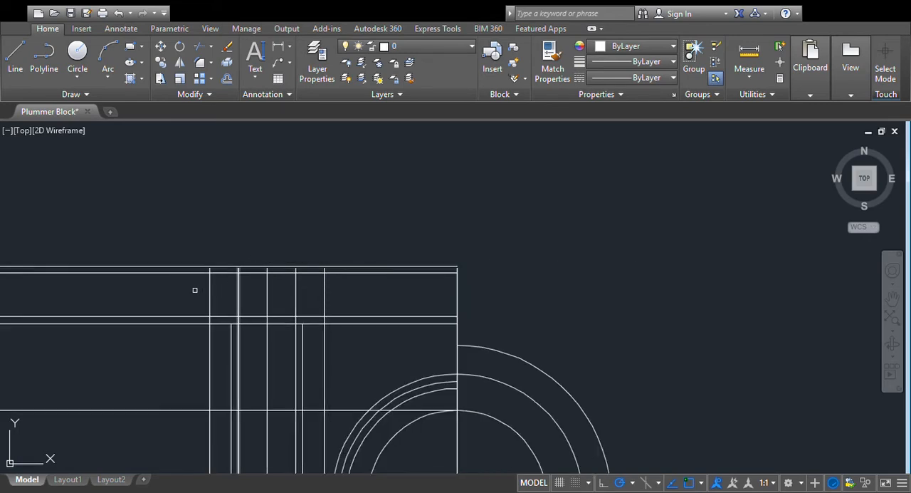
{"action": "left_click", "coordinate": [228, 80]}
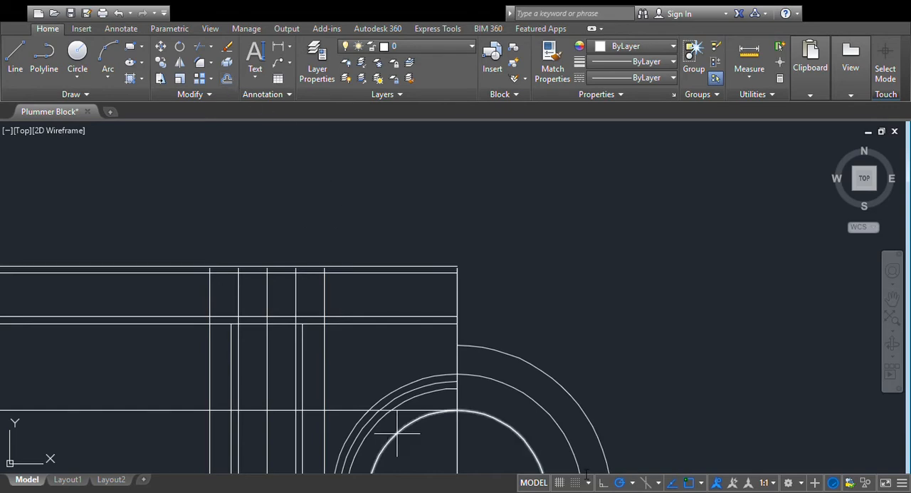
{"action": "left_click", "coordinate": [238, 289]}
{"action": "left_click", "coordinate": [226, 290]}
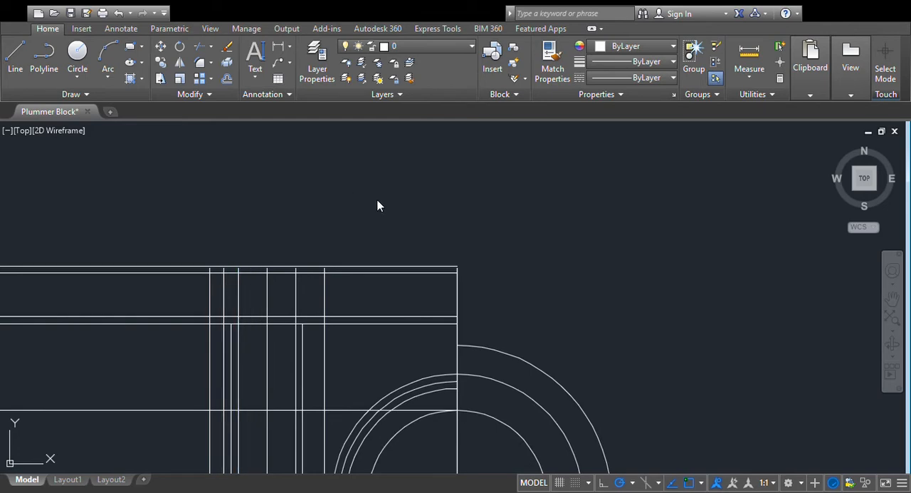
{"action": "scroll", "coordinate": [377, 207], "scroll_direction": "up", "scroll_amount": 2}
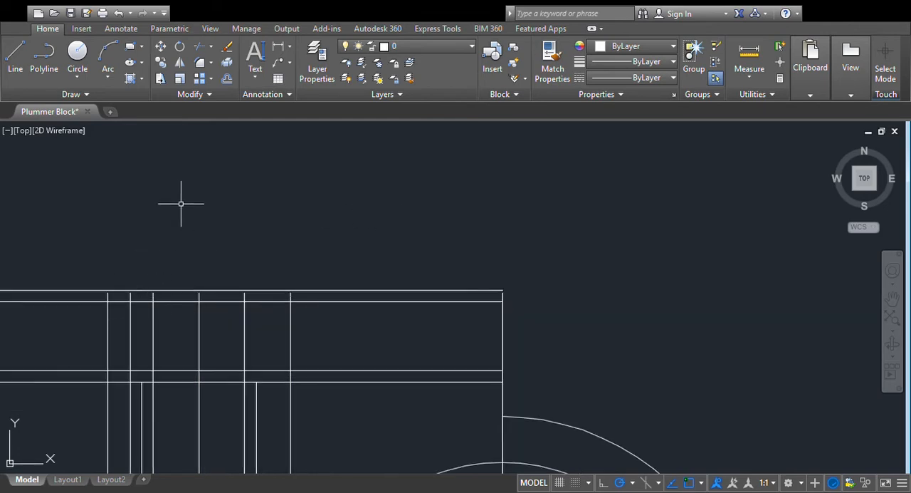
{"action": "left_click", "coordinate": [202, 54]}
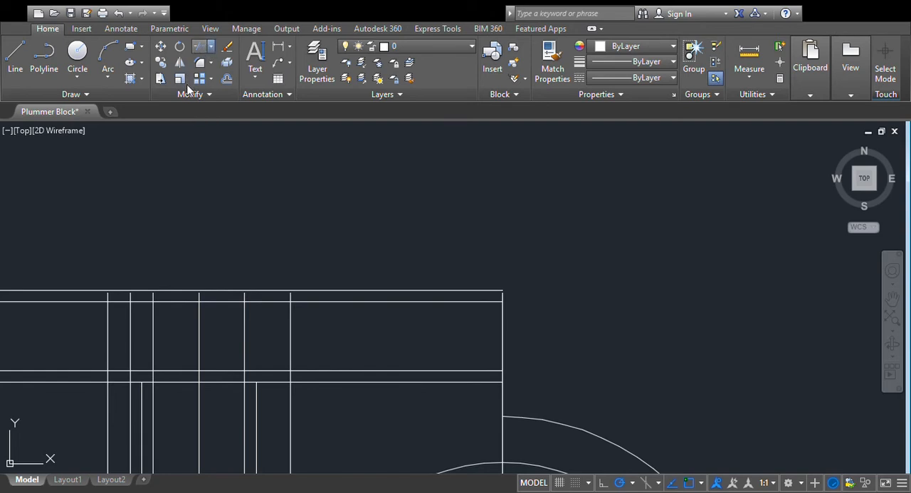
{"action": "left_click", "coordinate": [144, 292]}
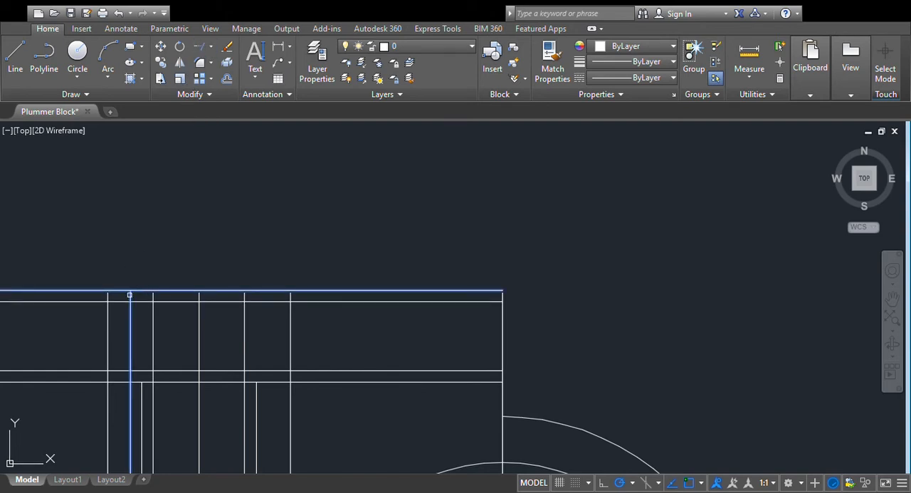
{"action": "key", "text": "Escape"}
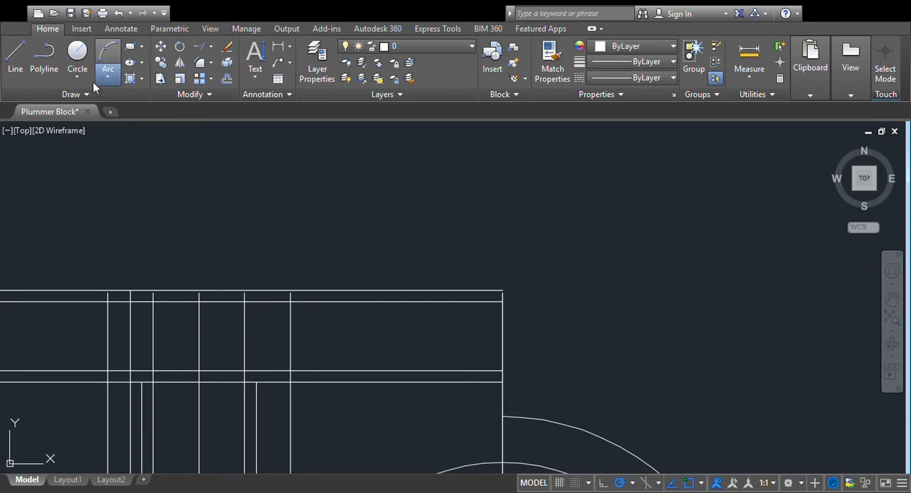
- Draw a three-point arc across the left facet, between the guide line intersections and through the mid line's upper end
{"action": "left_click", "coordinate": [108, 301]}
{"action": "left_click", "coordinate": [130, 290]}
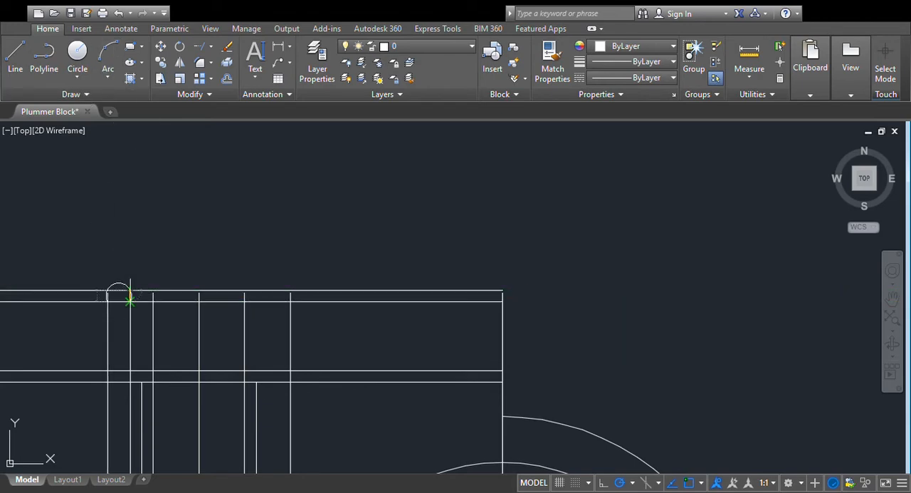
{"action": "left_click", "coordinate": [153, 301]}
- Copy the left facet's chamfer arc onto the right facet of the bolt head
{"action": "left_click", "coordinate": [162, 65]}
{"action": "left_click", "coordinate": [143, 296]}
{"action": "key", "text": "Return"}
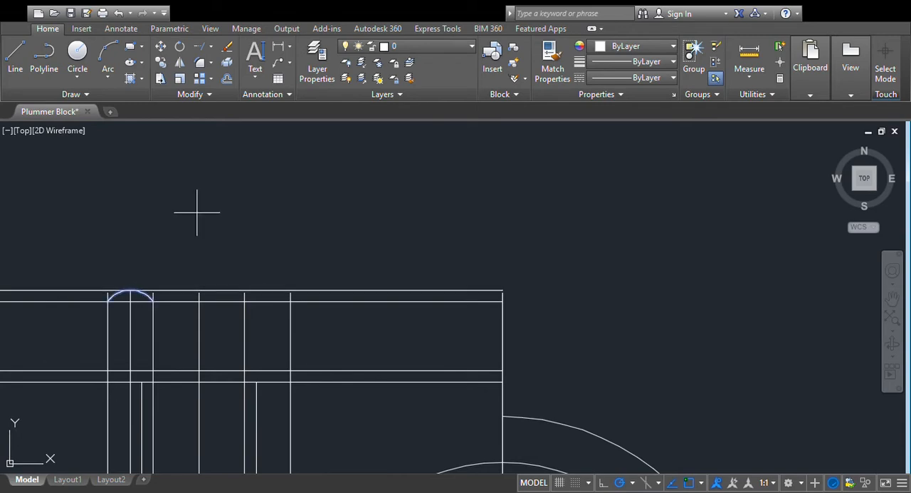
{"action": "left_click", "coordinate": [154, 301]}
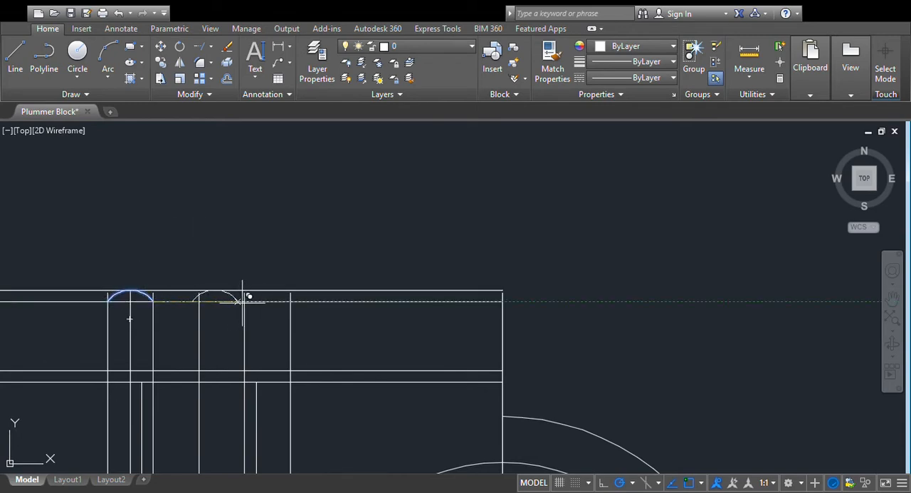
{"action": "left_click", "coordinate": [291, 302]}
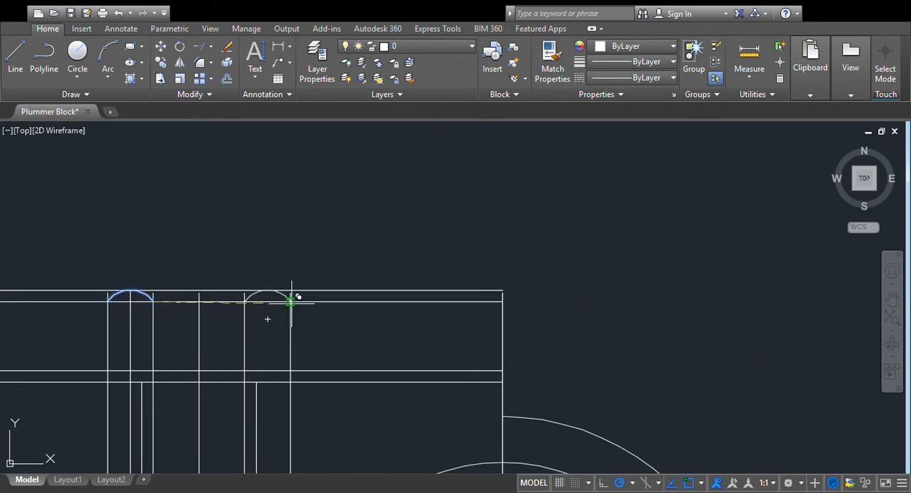
{"action": "left_click", "coordinate": [215, 234]}
{"action": "key", "text": "Escape"}
- Extend the bolt's centre line to the head's top line and draw a three-point chamfer arc across the middle facet
{"action": "scroll", "coordinate": [222, 264], "scroll_direction": "up", "scroll_amount": 2}
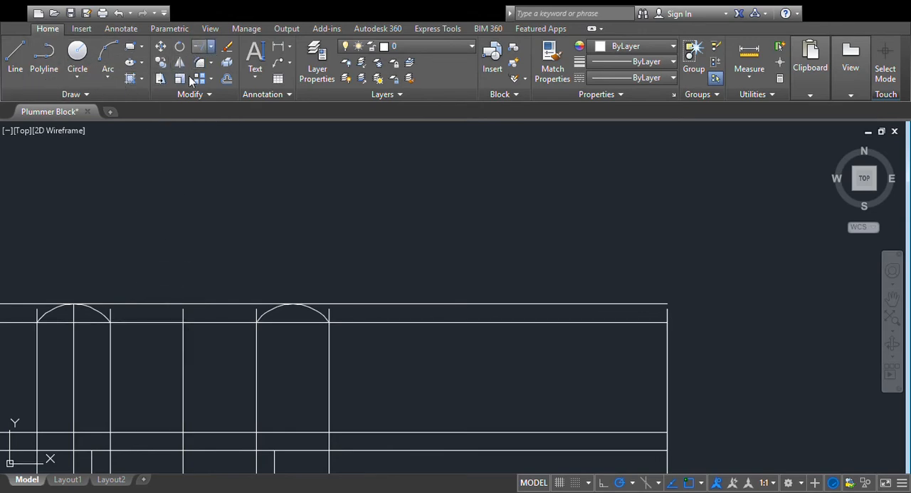
{"action": "left_click", "coordinate": [179, 305]}
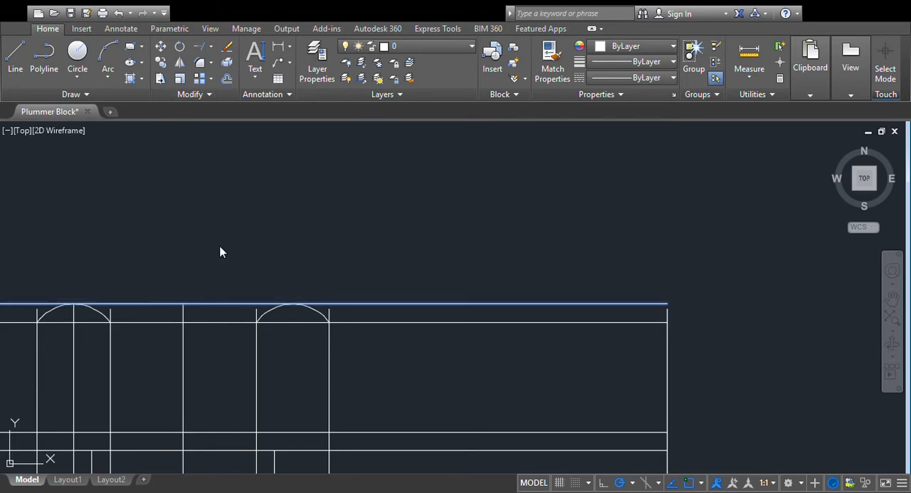
{"action": "key", "text": "Escape"}
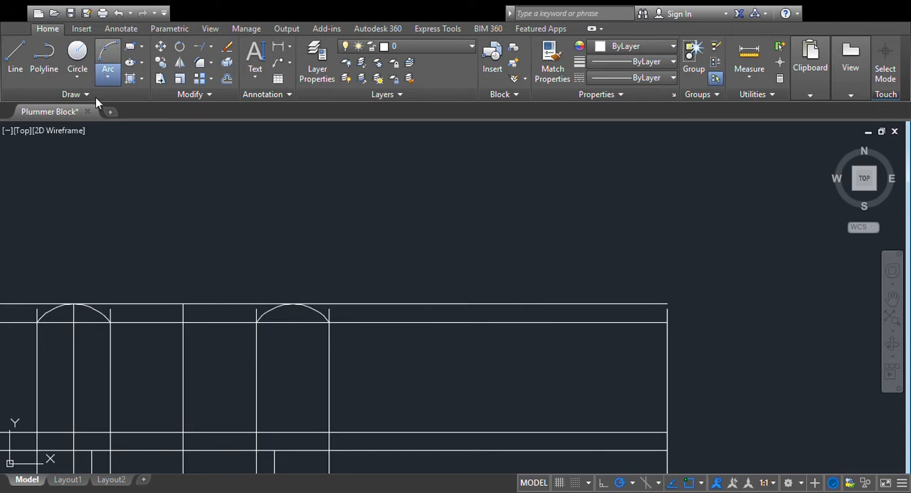
{"action": "left_click", "coordinate": [111, 322]}
{"action": "left_click", "coordinate": [183, 304]}
{"action": "left_click", "coordinate": [256, 321]}
- Delete the horizontal guide line running through the ends of the chamfer arcs
{"action": "scroll", "coordinate": [297, 253], "scroll_direction": "down", "scroll_amount": 5}
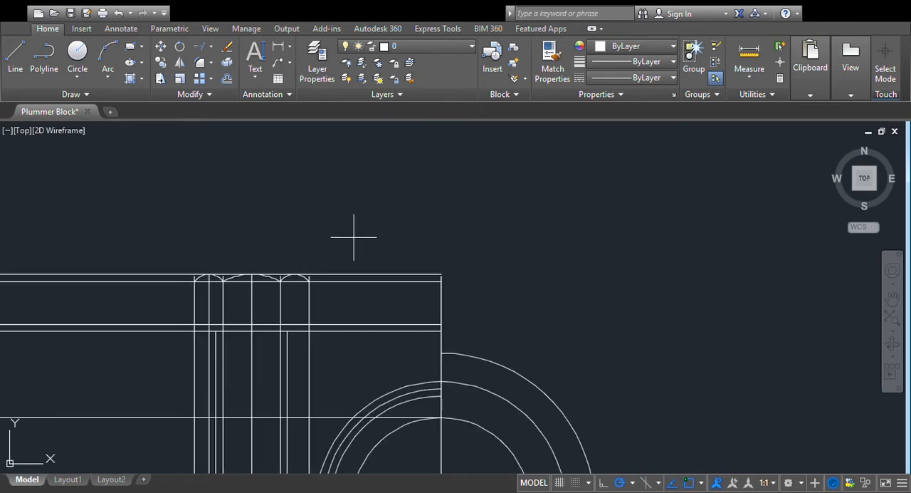
{"action": "scroll", "coordinate": [356, 238], "scroll_direction": "up", "scroll_amount": 3}
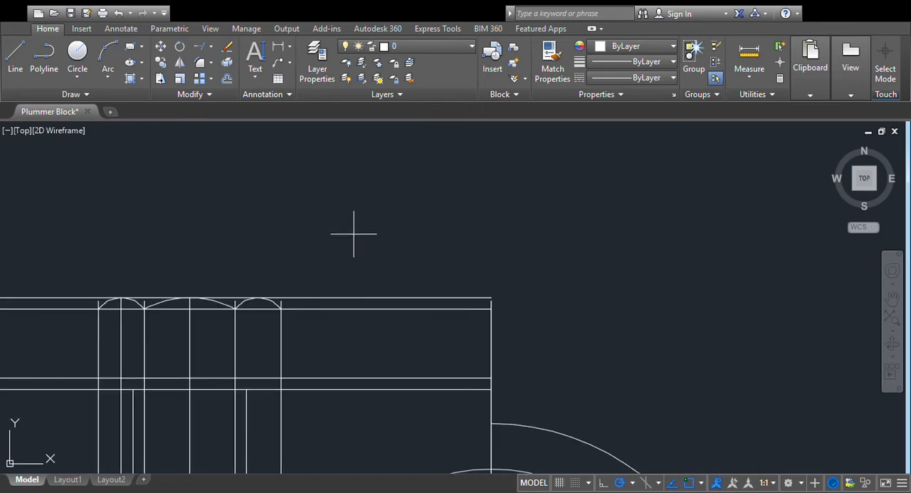
{"action": "left_click", "coordinate": [296, 308]}
{"action": "key", "text": "Escape"}
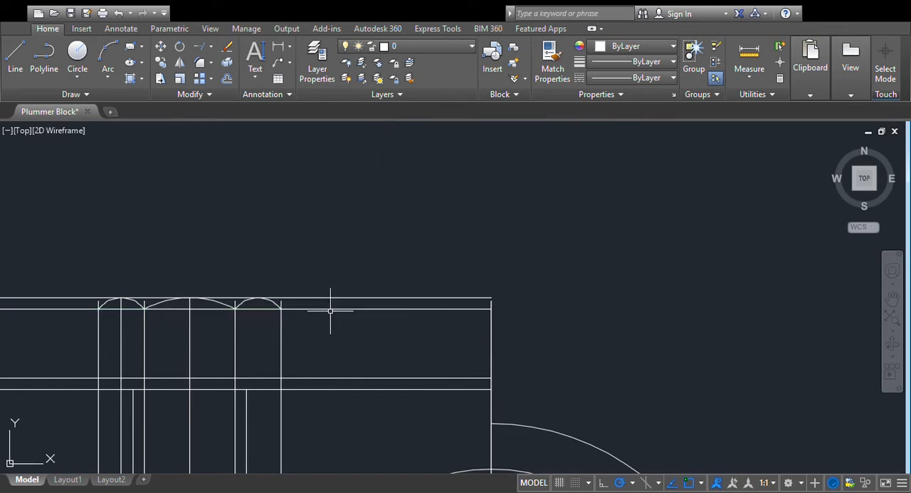
{"action": "left_click", "coordinate": [331, 309]}
{"action": "key", "text": "Delete"}
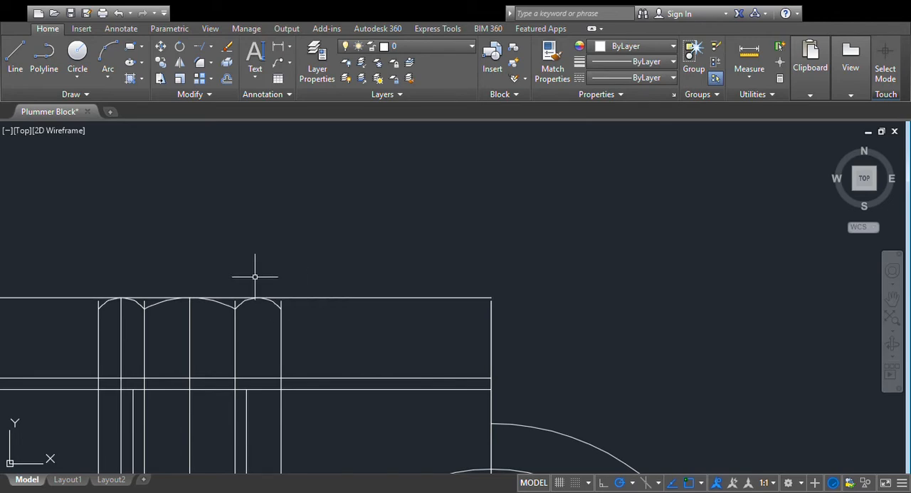
{"action": "scroll", "coordinate": [274, 259], "scroll_direction": "down", "scroll_amount": 2}
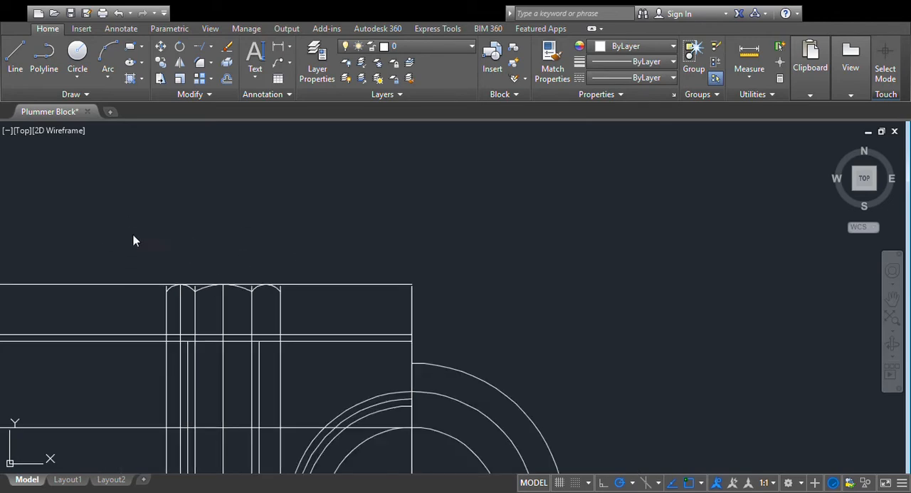
- Check the M16 bolt head in the reference drawing and offset the redrawn head's top line upward to mark the upper hexagon's top
{"action": "middle_click_drag", "start_coordinate": [84, 220], "coordinate": [549, 268]}
{"action": "mouse_move", "coordinate": [71, 261]}
{"action": "middle_mouse_down"}
{"action": "mouse_move", "coordinate": [336, 264]}
{"action": "mouse_move", "coordinate": [543, 186]}
{"action": "middle_mouse_up"}
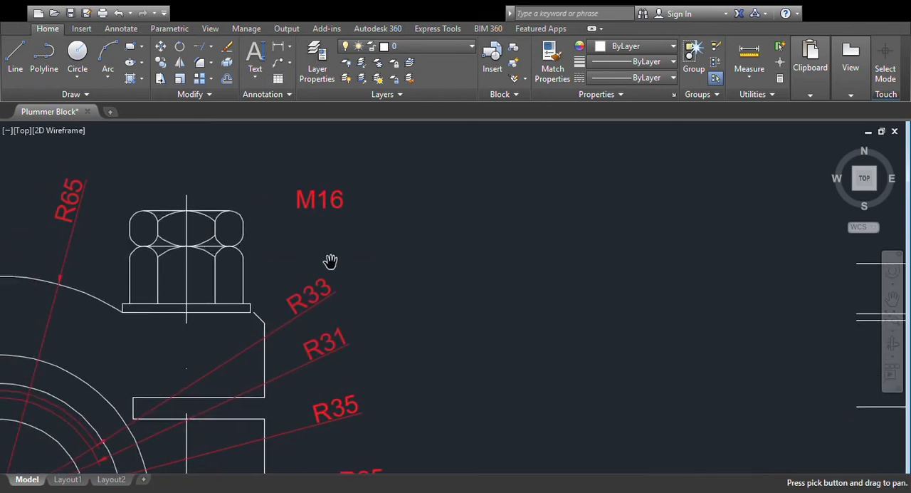
{"action": "mouse_move", "coordinate": [547, 278]}
{"action": "left_mouse_down"}
{"action": "mouse_move", "coordinate": [499, 293]}
{"action": "mouse_move", "coordinate": [218, 302]}
{"action": "left_mouse_up"}
{"action": "mouse_move", "coordinate": [436, 269]}
{"action": "left_mouse_down"}
{"action": "mouse_move", "coordinate": [321, 270]}
{"action": "mouse_move", "coordinate": [131, 298]}
{"action": "left_mouse_up"}
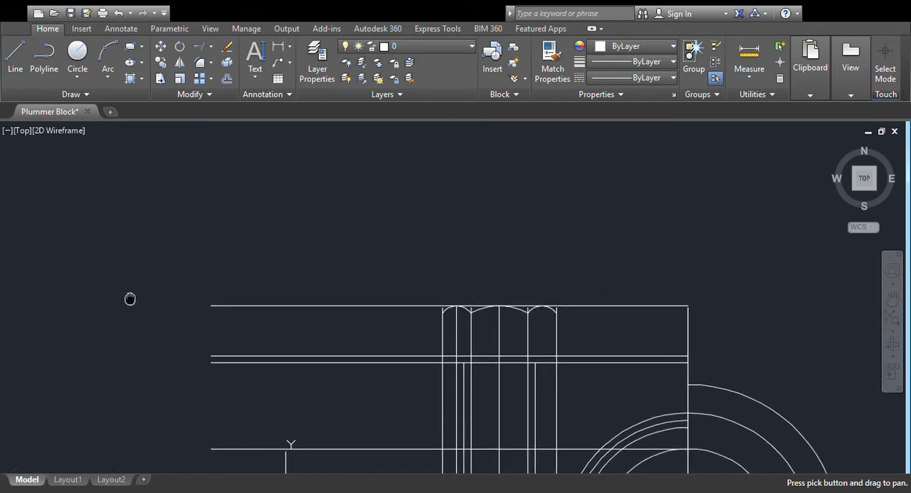
{"action": "key", "text": "Escape"}
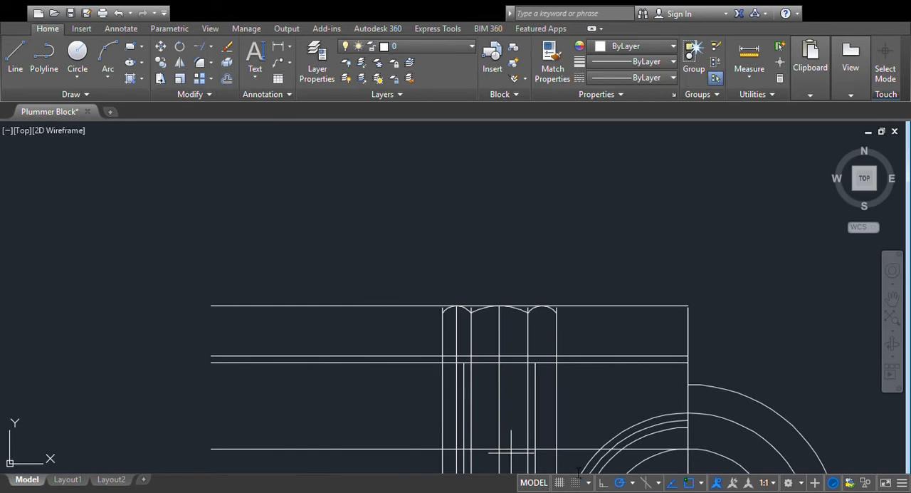
{"action": "left_click", "coordinate": [398, 306]}
{"action": "left_click", "coordinate": [416, 275]}
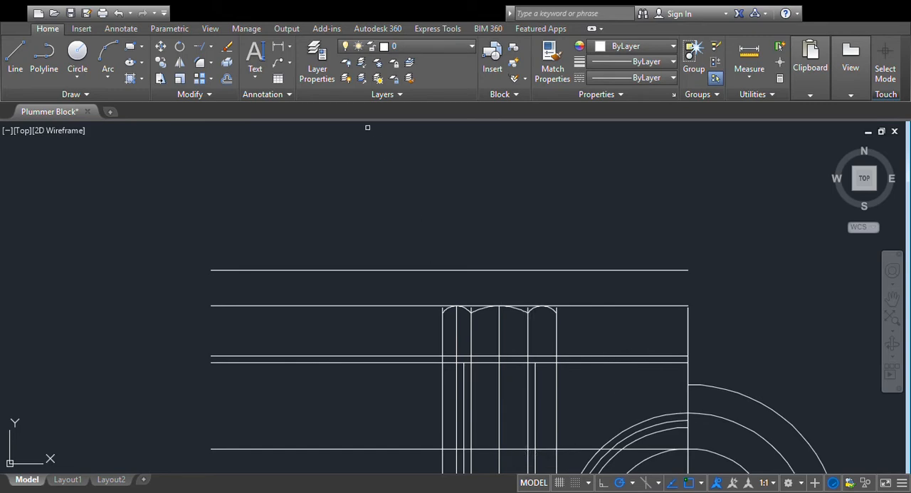
- Offset the new uppermost line downward to add a mirror guide midway between it and the lower head's top line
{"action": "left_click", "coordinate": [228, 82]}
{"action": "left_click", "coordinate": [452, 271]}
{"action": "left_click", "coordinate": [462, 285]}
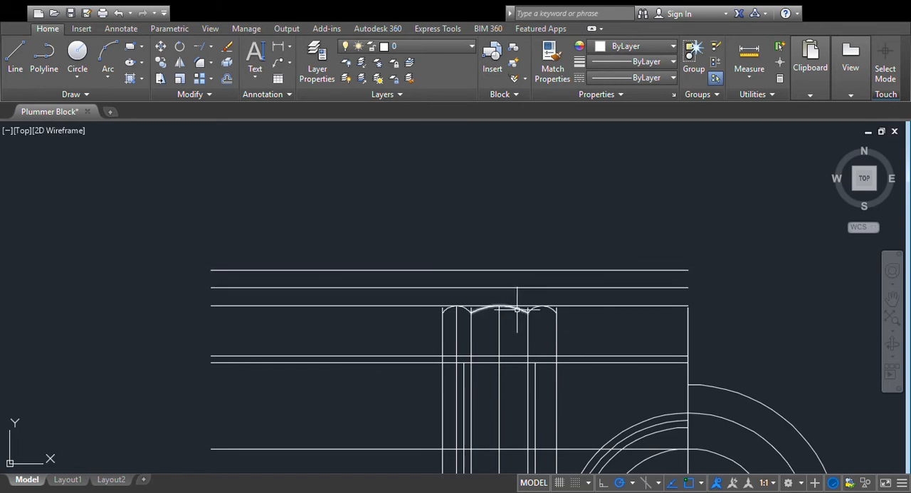
- Try to mirror the three chamfer arcs upward about the lower head's top line
{"action": "left_click", "coordinate": [183, 65]}
{"action": "scroll", "coordinate": [537, 332], "scroll_direction": "up", "scroll_amount": 2}
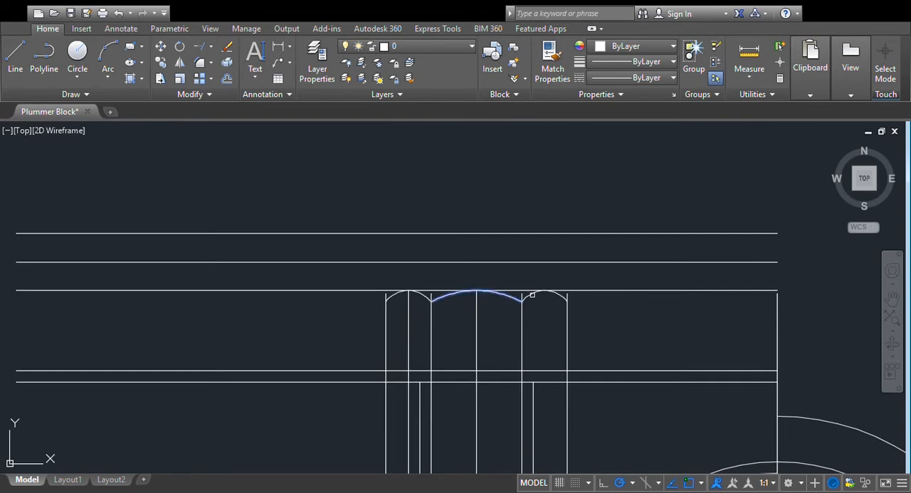
{"action": "key", "text": "Return"}
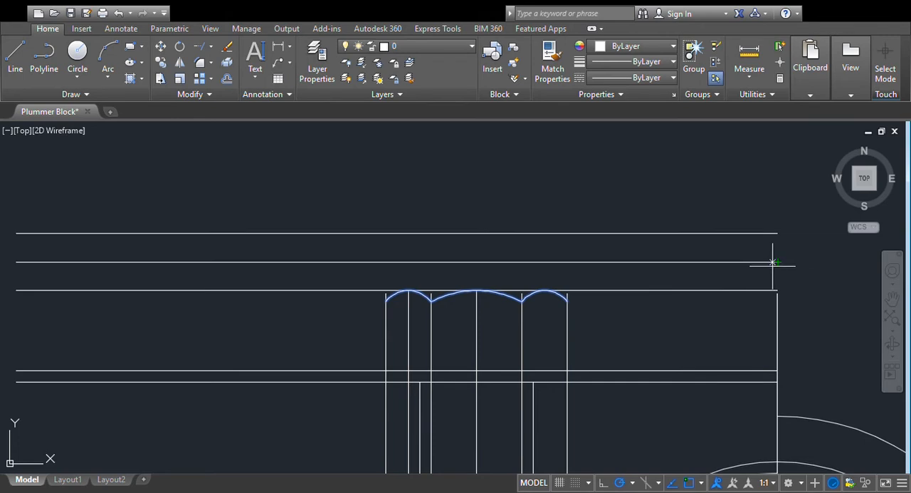
{"action": "left_click", "coordinate": [779, 294]}
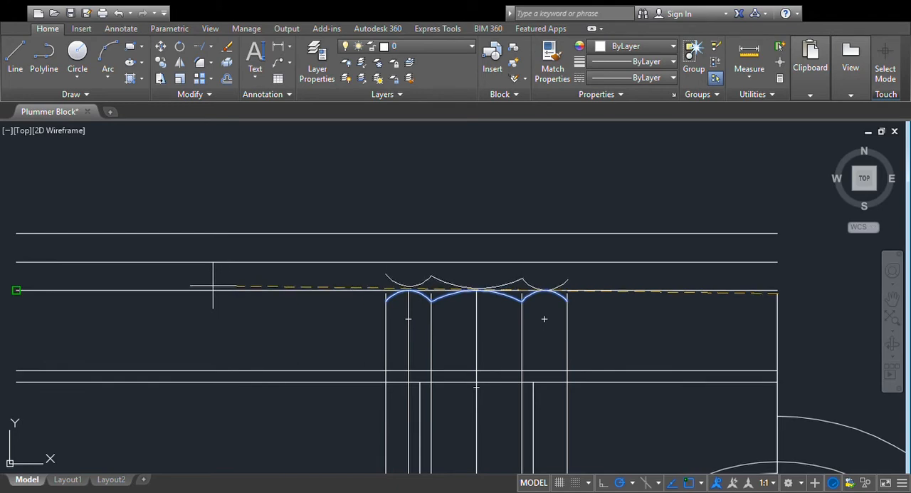
{"action": "left_click", "coordinate": [31, 285]}
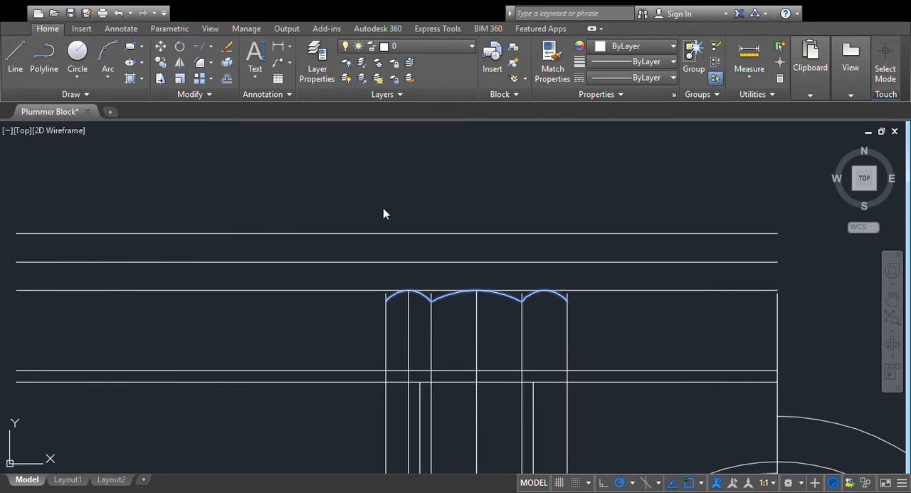
{"action": "key", "text": "Return"}
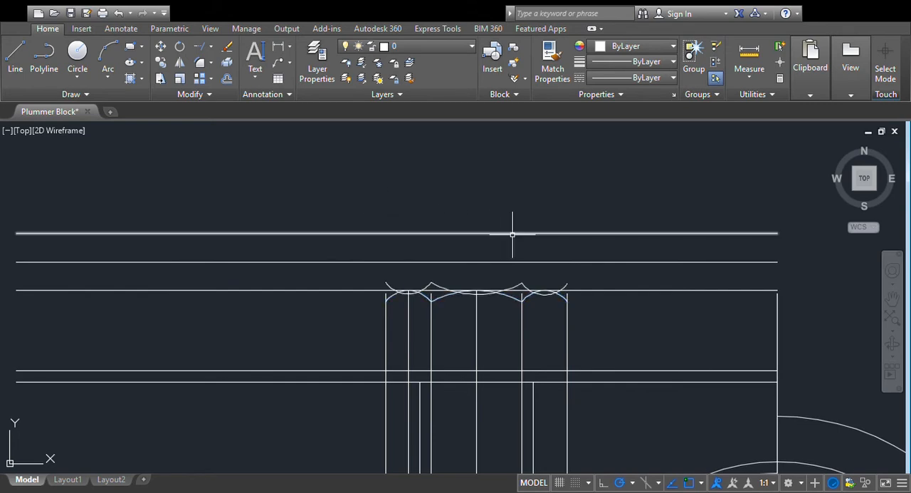
{"action": "scroll", "coordinate": [658, 252], "scroll_direction": "up", "scroll_amount": 2}
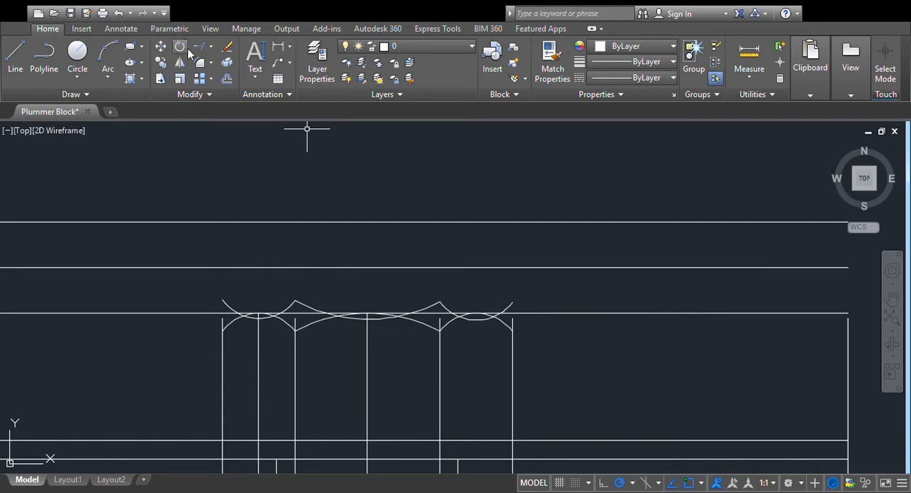
- Undo the last mirror of the chamfer arcs
{"action": "left_click", "coordinate": [119, 13]}
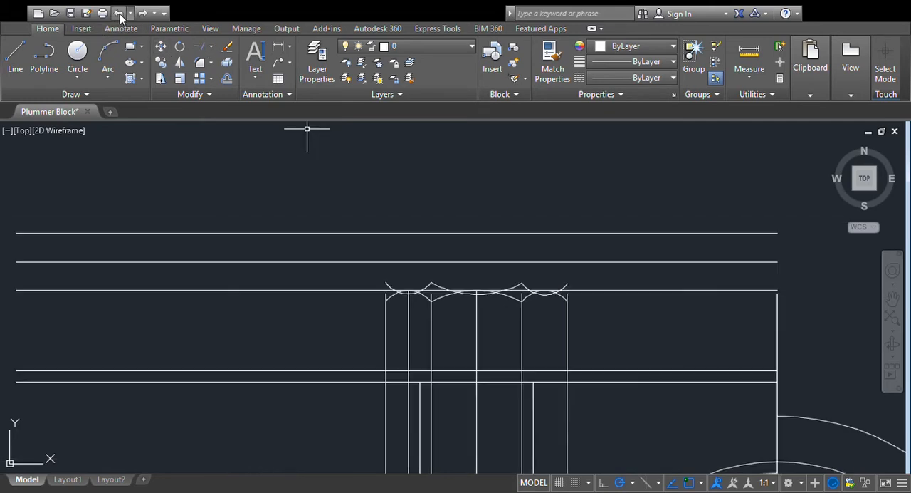
{"action": "left_click", "coordinate": [120, 14]}
{"action": "left_click", "coordinate": [119, 13]}
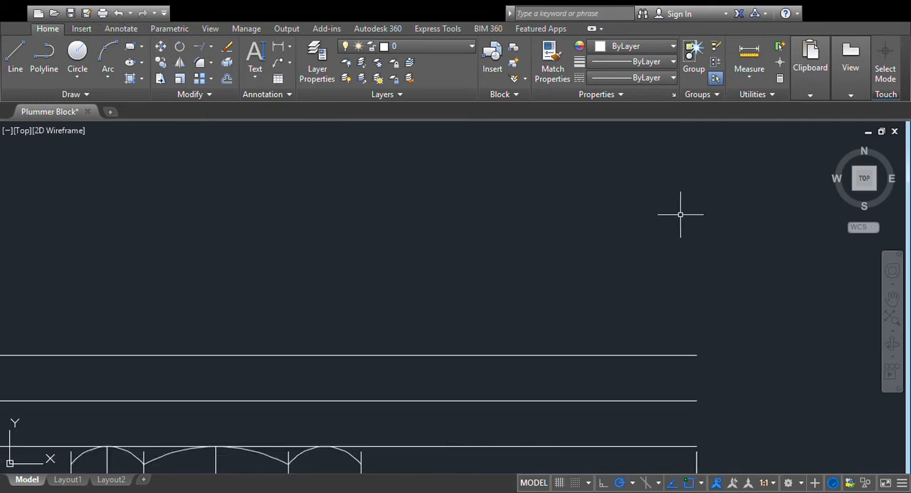
- Mirror the three chamfer arcs upward about the lower head's top line, using its two endpoints as the axis and keeping the originals
{"action": "scroll", "coordinate": [680, 213], "scroll_direction": "up", "scroll_amount": 2}
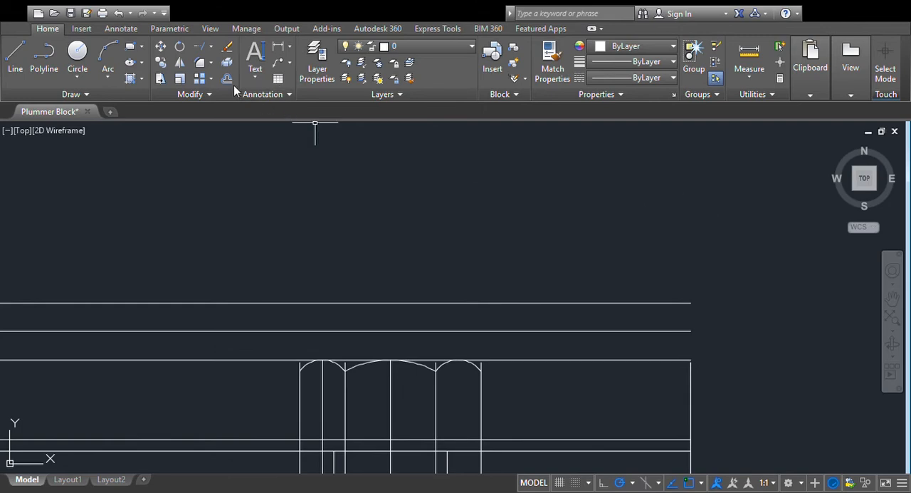
{"action": "left_click", "coordinate": [185, 78]}
{"action": "left_click", "coordinate": [401, 365]}
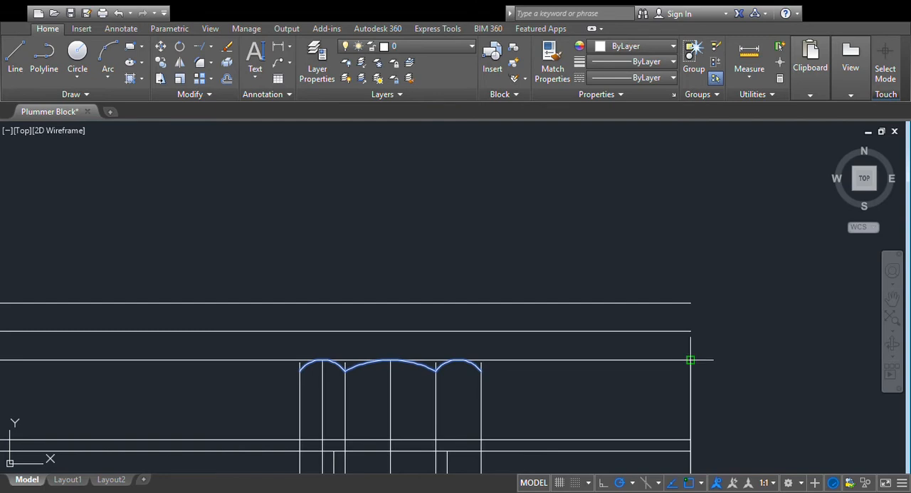
{"action": "scroll", "coordinate": [783, 311], "scroll_direction": "up", "scroll_amount": 4}
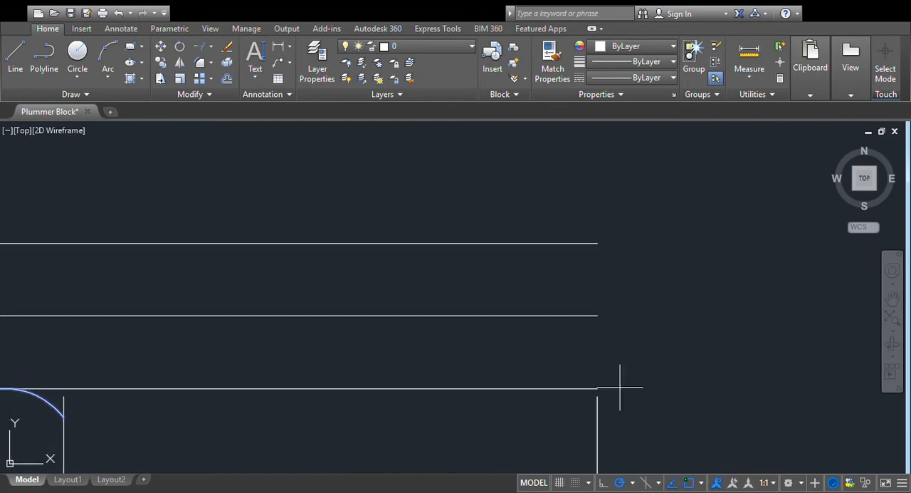
{"action": "left_click", "coordinate": [596, 386]}
{"action": "scroll", "coordinate": [324, 363], "scroll_direction": "down", "scroll_amount": 2}
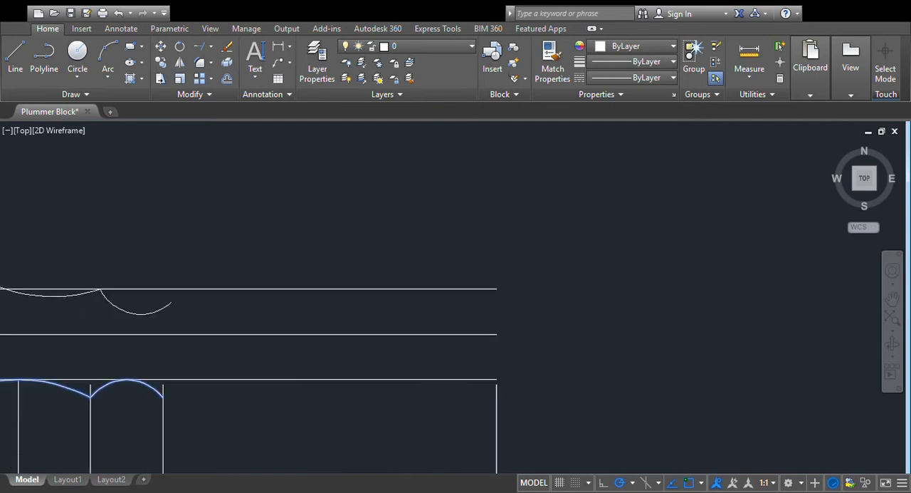
{"action": "scroll", "coordinate": [325, 356], "scroll_direction": "down", "scroll_amount": 2}
{"action": "scroll", "coordinate": [326, 356], "scroll_direction": "down", "scroll_amount": 2}
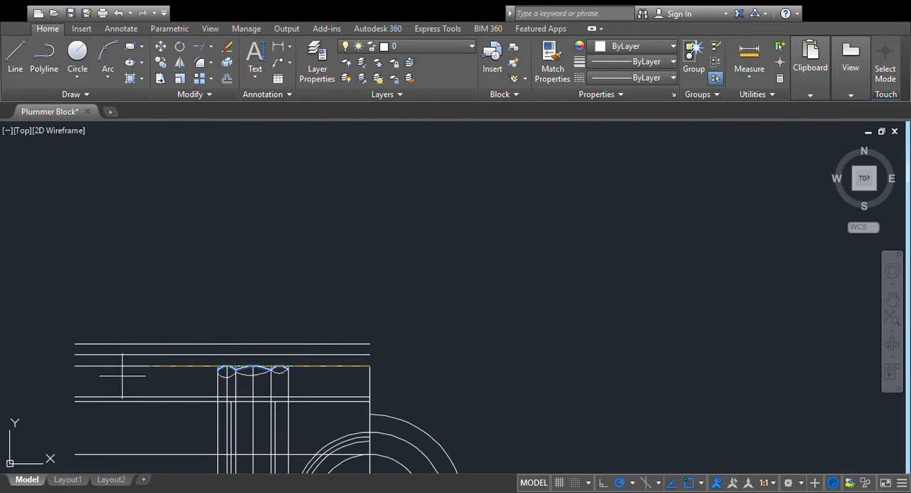
{"action": "left_click", "coordinate": [74, 366]}
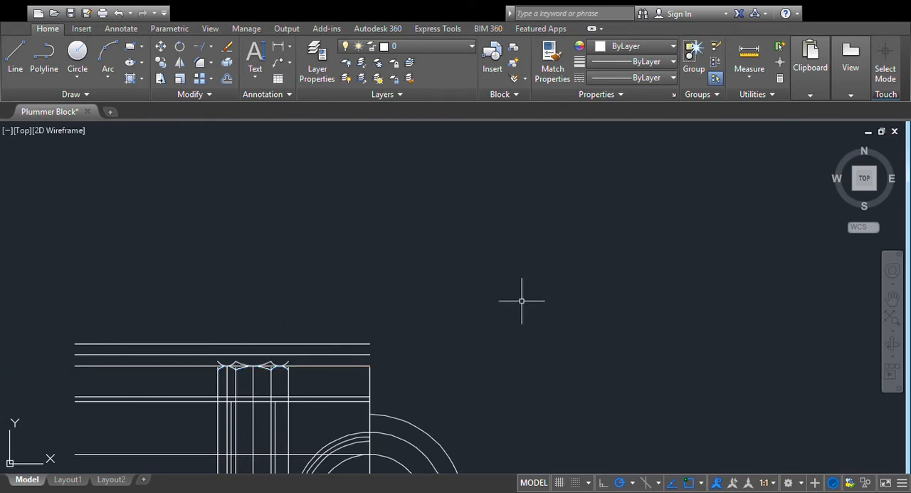
- Mirror the three inverted arcs upward about the midway guide line to form the upper hexagon's top arcs, keeping the originals
{"action": "scroll", "coordinate": [466, 305], "scroll_direction": "up", "scroll_amount": 2}
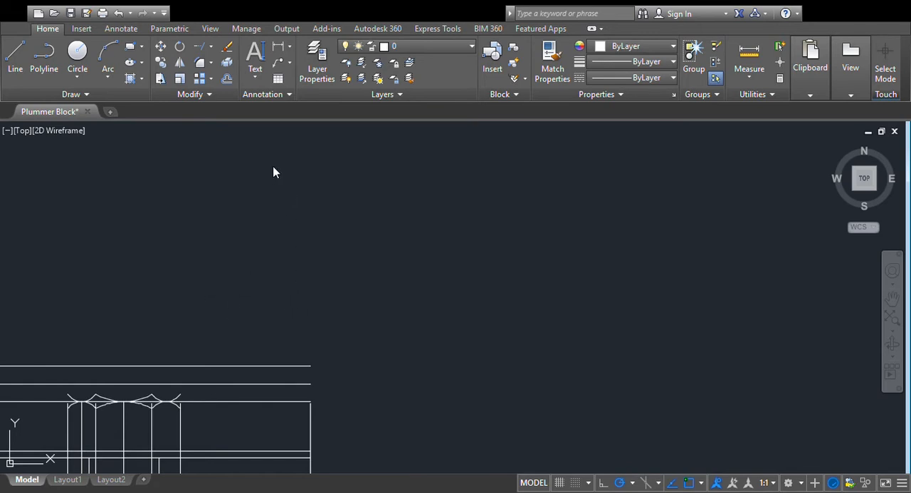
{"action": "left_click_drag", "start_coordinate": [185, 299], "coordinate": [435, 263]}
{"action": "scroll", "coordinate": [450, 272], "scroll_direction": "up", "scroll_amount": 2}
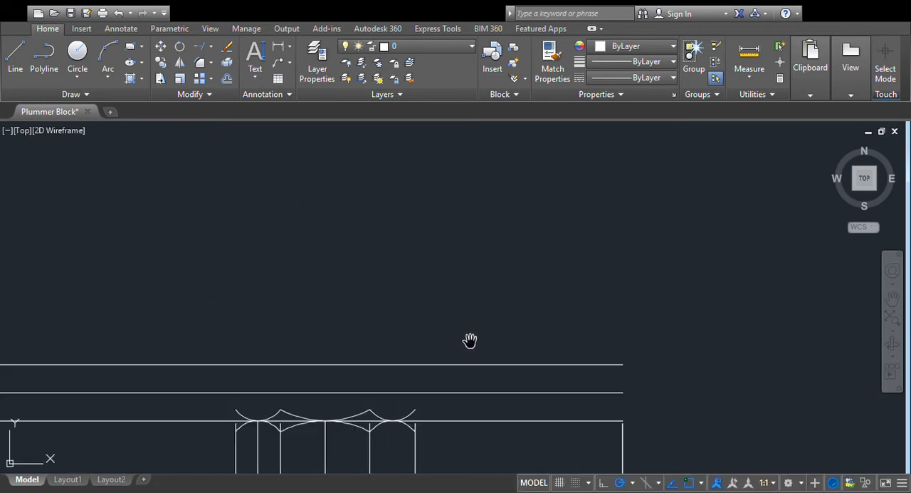
{"action": "left_click_drag", "start_coordinate": [470, 334], "coordinate": [583, 247]}
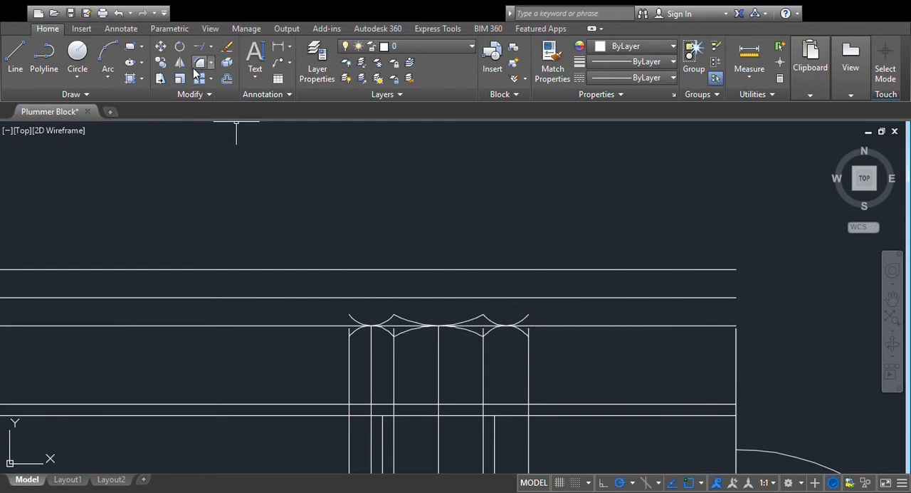
{"action": "left_click", "coordinate": [522, 320]}
{"action": "left_click", "coordinate": [471, 317]}
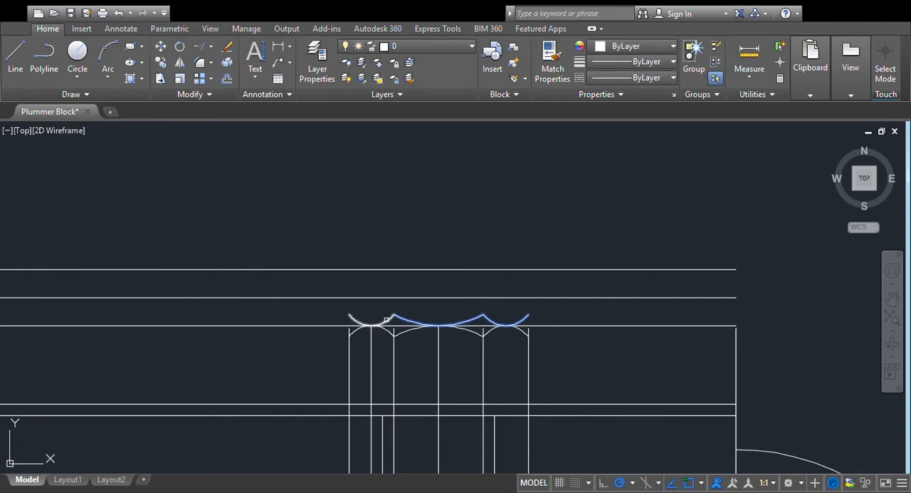
{"action": "key", "text": "Return"}
{"action": "left_click", "coordinate": [737, 297]}
{"action": "left_click", "coordinate": [36, 297]}
{"action": "key", "text": "Return"}
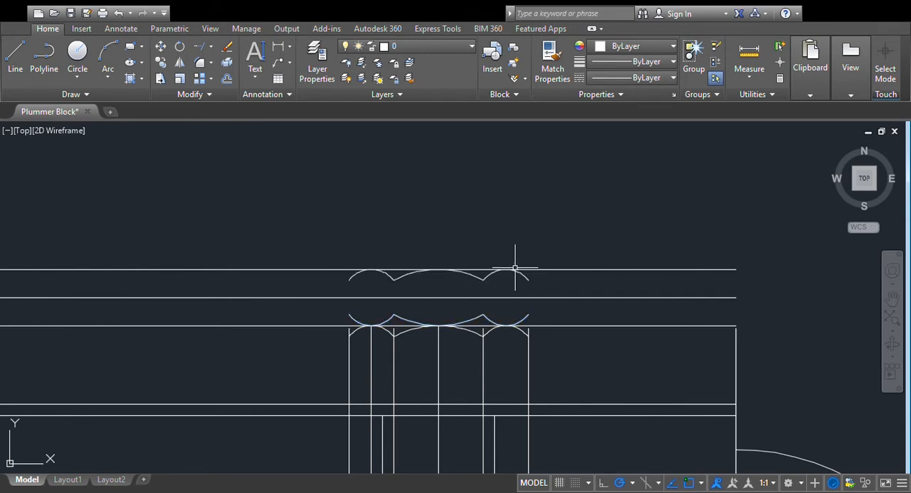
- Delete the two upper horizontal guide lines and the long horizontal line through the lower head's top
{"action": "left_click", "coordinate": [621, 269]}
{"action": "key", "text": "Delete"}
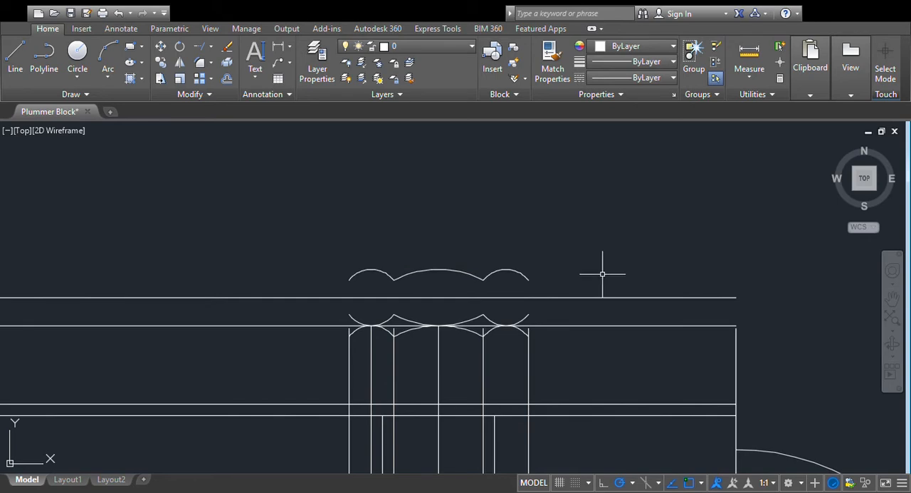
{"action": "left_click", "coordinate": [604, 297]}
{"action": "key", "text": "Delete"}
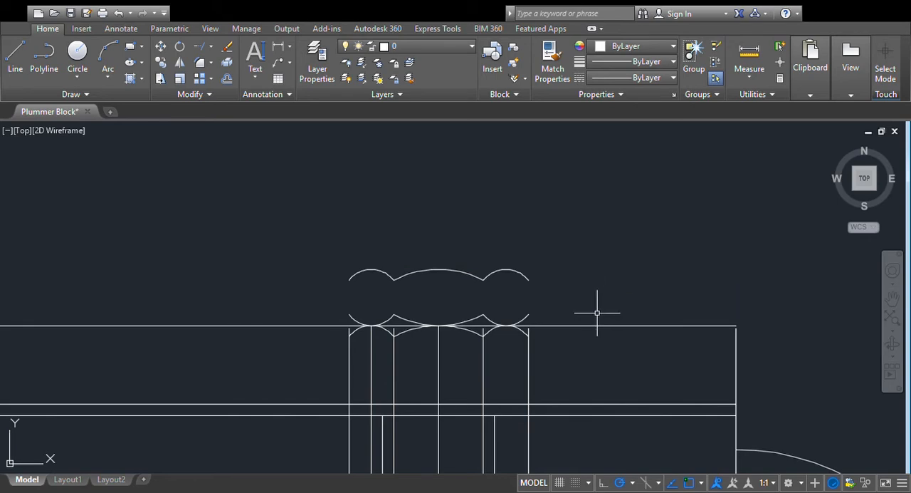
{"action": "left_click", "coordinate": [594, 325]}
{"action": "key", "text": "Delete"}
- Draw the upper hexagon's right and left vertical edges between the outer ends of its top and bottom arcs
{"action": "scroll", "coordinate": [634, 297], "scroll_direction": "up", "scroll_amount": 2}
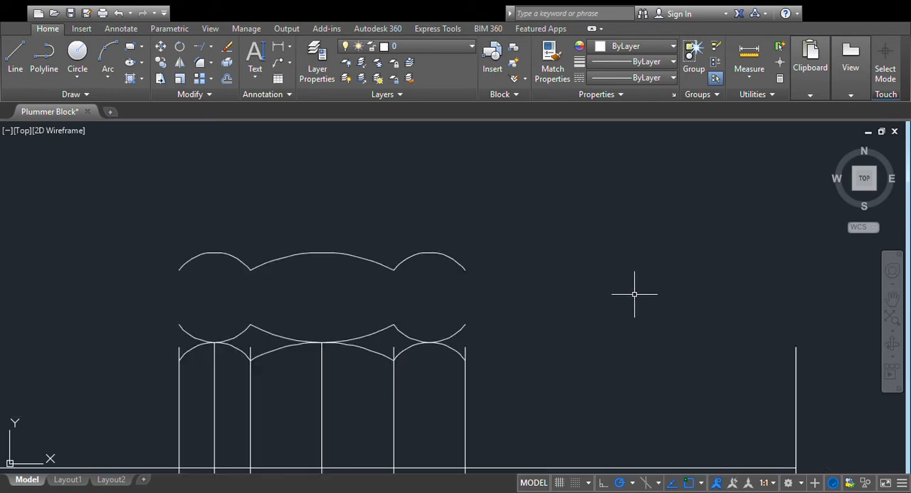
{"action": "left_click", "coordinate": [12, 60]}
{"action": "left_click", "coordinate": [464, 270]}
{"action": "left_click", "coordinate": [465, 326]}
{"action": "key", "text": "Escape"}
{"action": "left_click", "coordinate": [14, 60]}
{"action": "left_click", "coordinate": [179, 270]}
{"action": "left_click", "coordinate": [179, 324]}
{"action": "key", "text": "Escape"}
- Draw the upper hexagon's two inner vertical edges between the points where the top and bottom arcs meet
{"action": "left_click", "coordinate": [15, 71]}
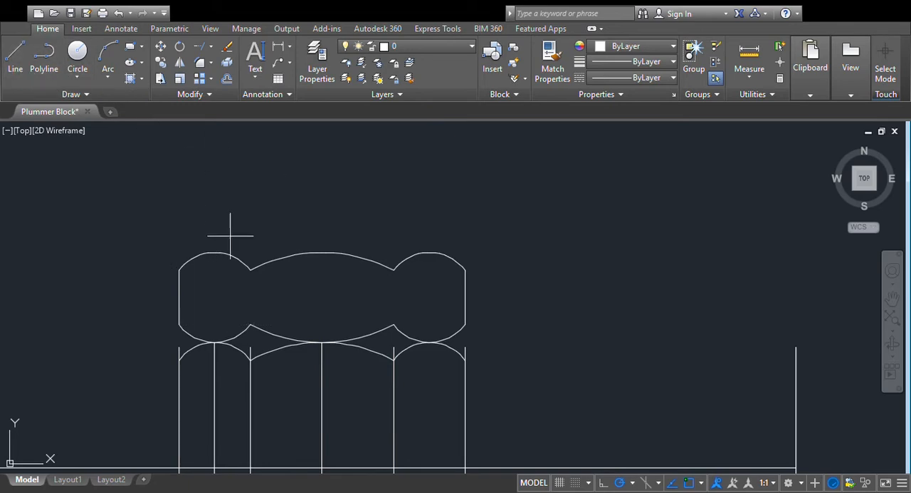
{"action": "left_click", "coordinate": [251, 324]}
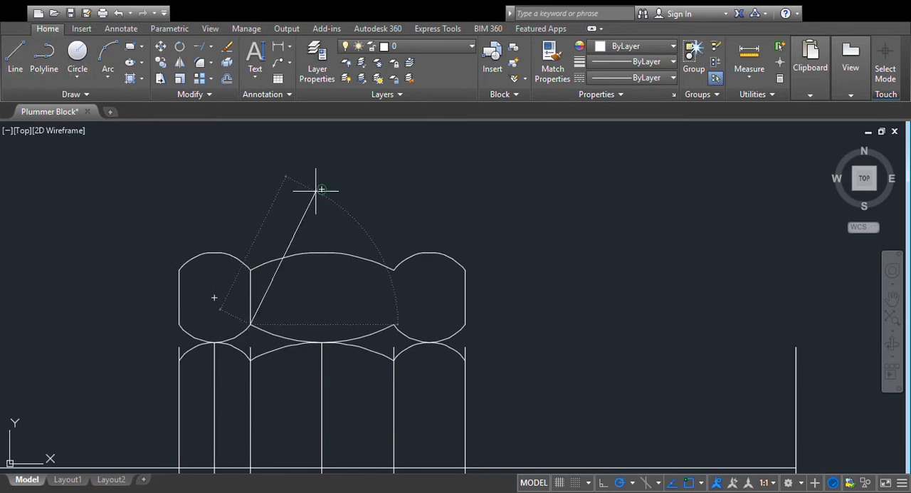
{"action": "key", "text": "Escape"}
{"action": "left_click", "coordinate": [16, 65]}
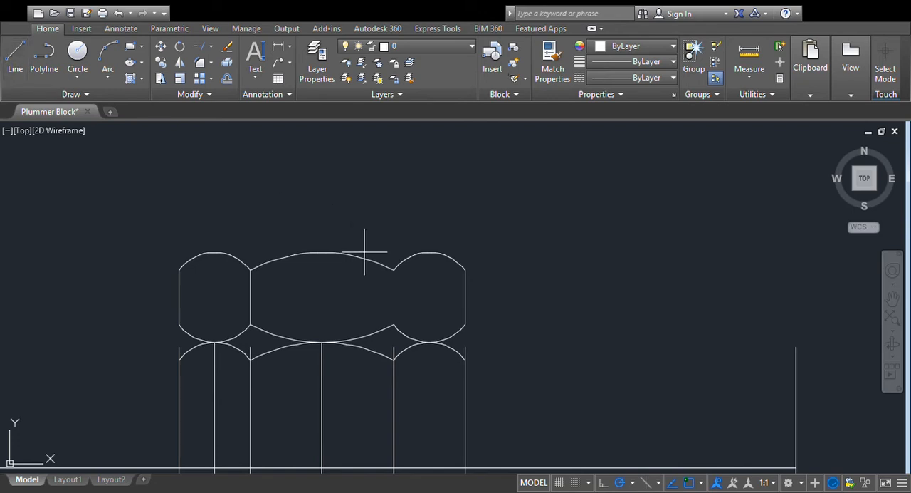
{"action": "left_click", "coordinate": [394, 324]}
{"action": "key", "text": "Escape"}
- Draw horizontal lines joining the outer arcs' midpoints along the upper hexagon's top and along its bottom
{"action": "left_click", "coordinate": [24, 67]}
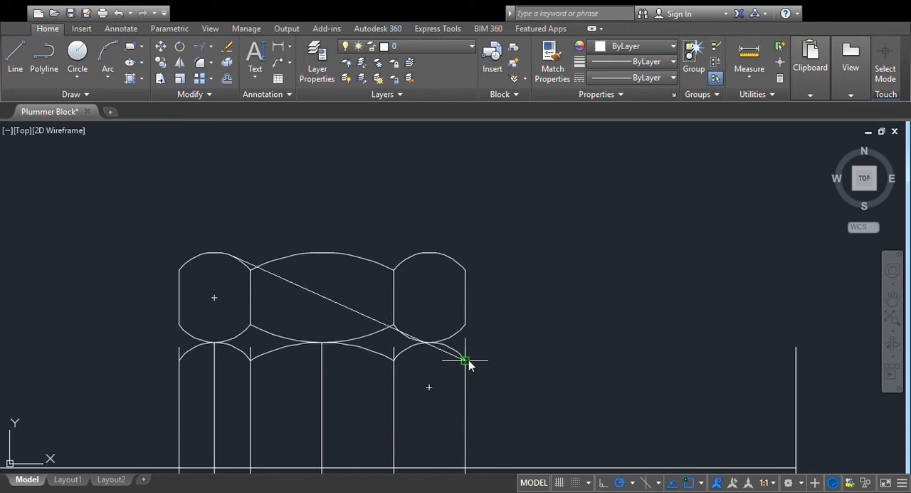
{"action": "left_click", "coordinate": [430, 250]}
{"action": "key", "text": "Escape"}
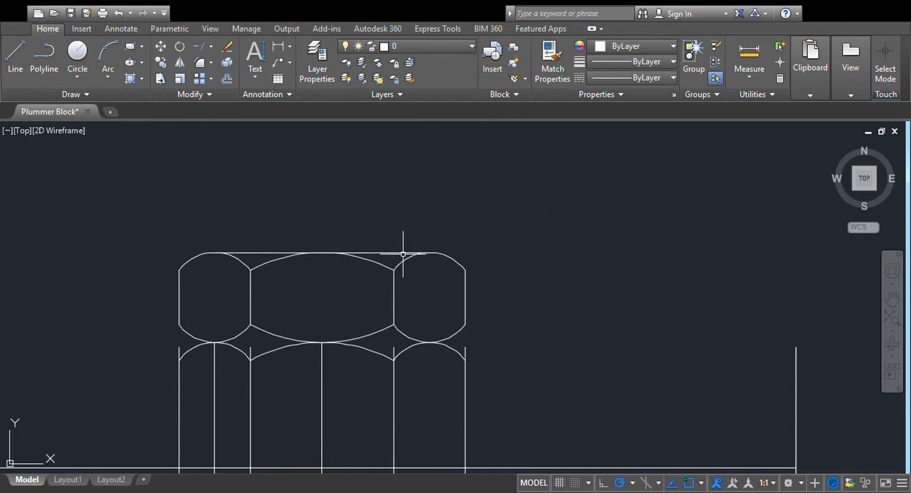
{"action": "left_click", "coordinate": [20, 70]}
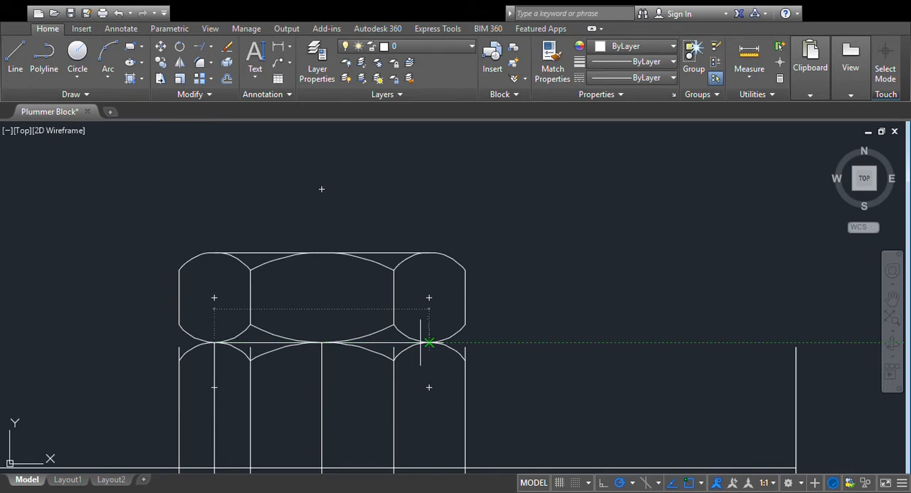
{"action": "left_click", "coordinate": [430, 343]}
{"action": "key", "text": "Escape"}
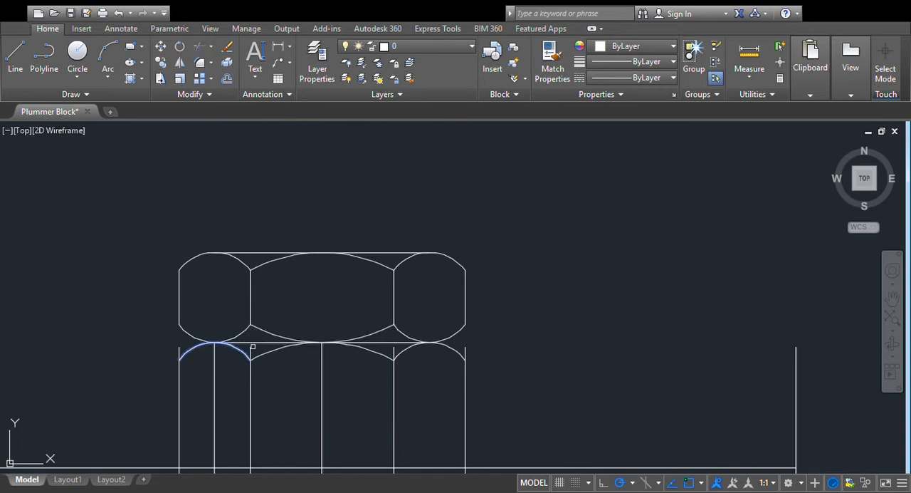
- Trim the lower hexagon's vertical edges at its top arcs and delete the construction line through the left arc's midpoint
{"action": "left_click", "coordinate": [283, 348]}
{"action": "left_click", "coordinate": [454, 348]}
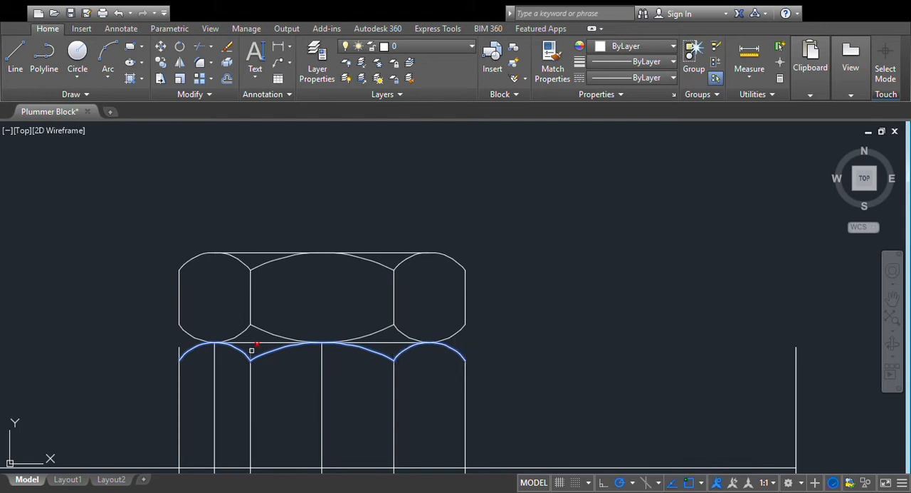
{"action": "key", "text": "Return"}
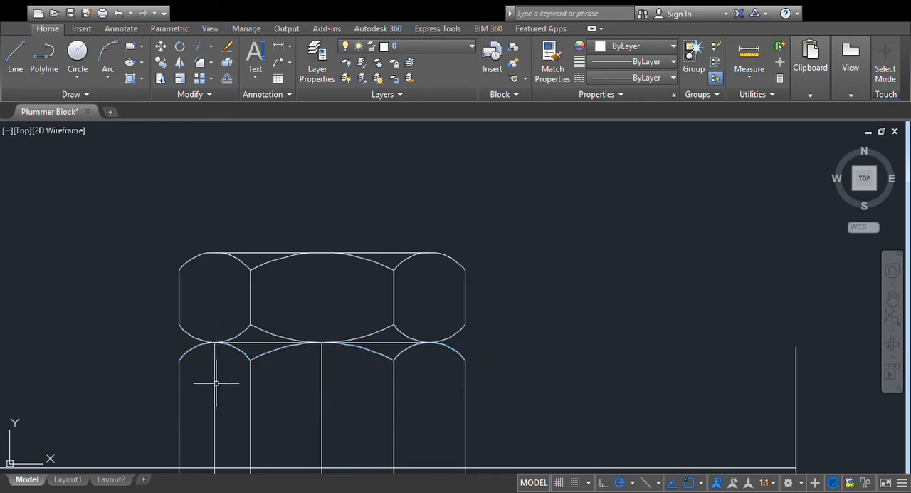
{"action": "left_click", "coordinate": [213, 382]}
{"action": "key", "text": "Escape"}
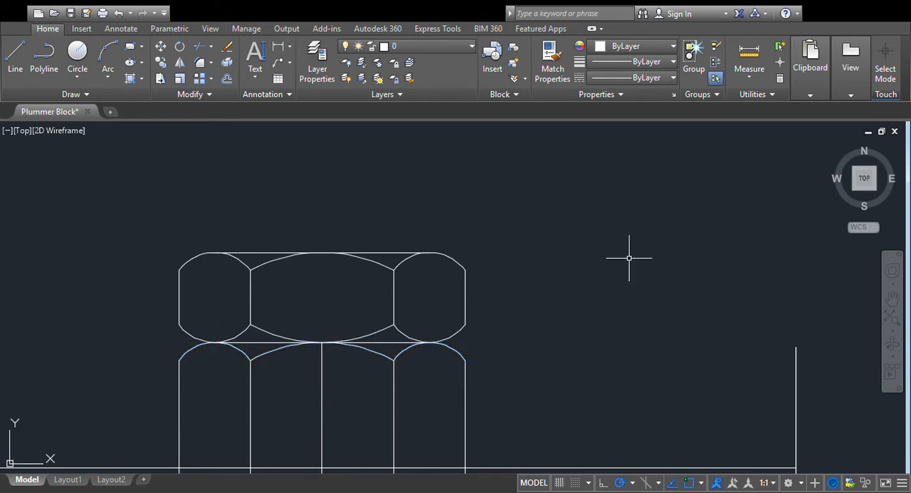
- Draw a short vertical line across both washer lines, just outside the hexagon's left edge
{"action": "scroll", "coordinate": [601, 255], "scroll_direction": "down", "scroll_amount": 6}
{"action": "scroll", "coordinate": [608, 257], "scroll_direction": "up", "scroll_amount": 2}
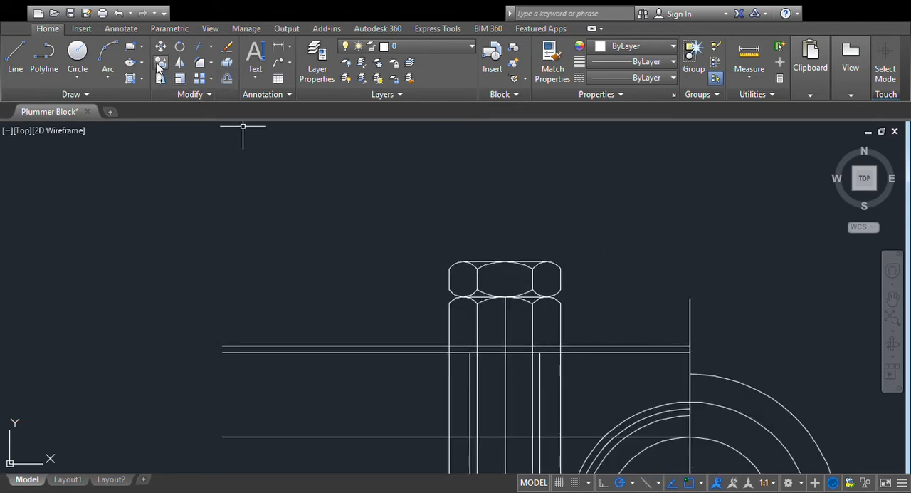
{"action": "left_click", "coordinate": [432, 334]}
{"action": "left_click", "coordinate": [433, 370]}
{"action": "key", "text": "Escape"}
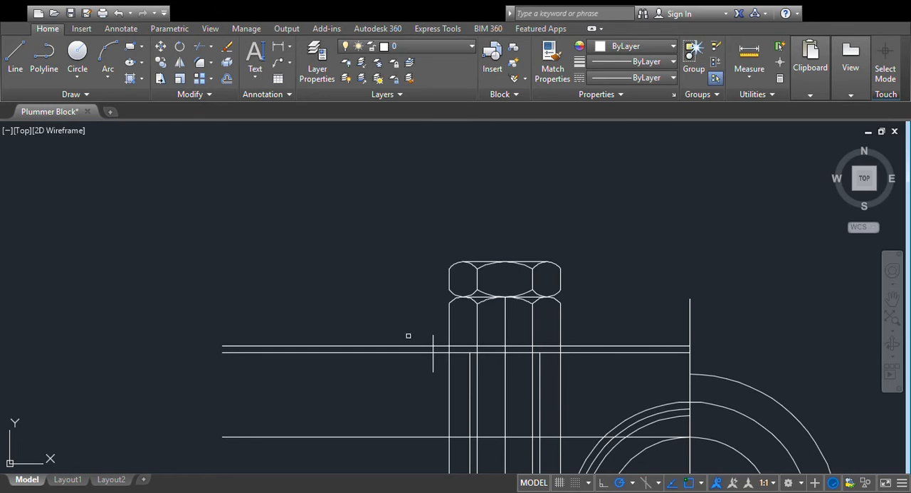
- Trim the washer lines and the short vertical line against each other to close the washer's left end
{"action": "left_click", "coordinate": [440, 313]}
{"action": "left_click", "coordinate": [411, 392]}
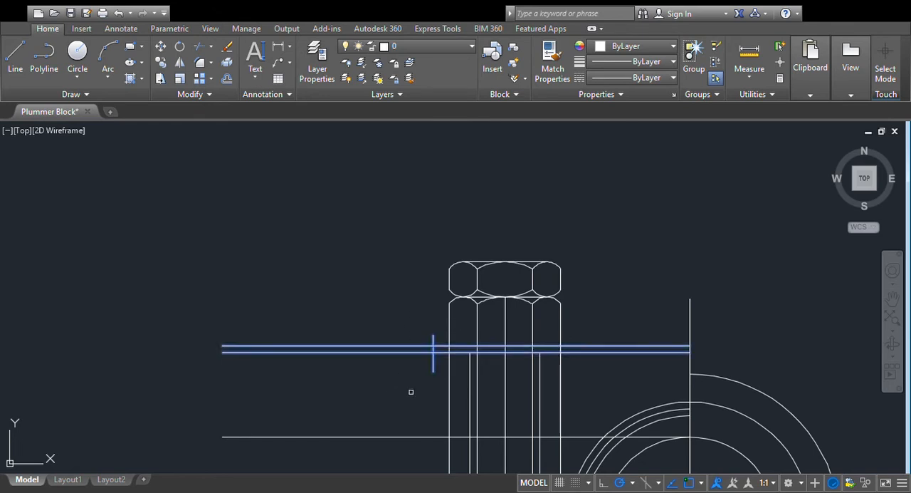
{"action": "left_click", "coordinate": [424, 345]}
{"action": "left_click", "coordinate": [421, 352]}
{"action": "key", "text": "Escape"}
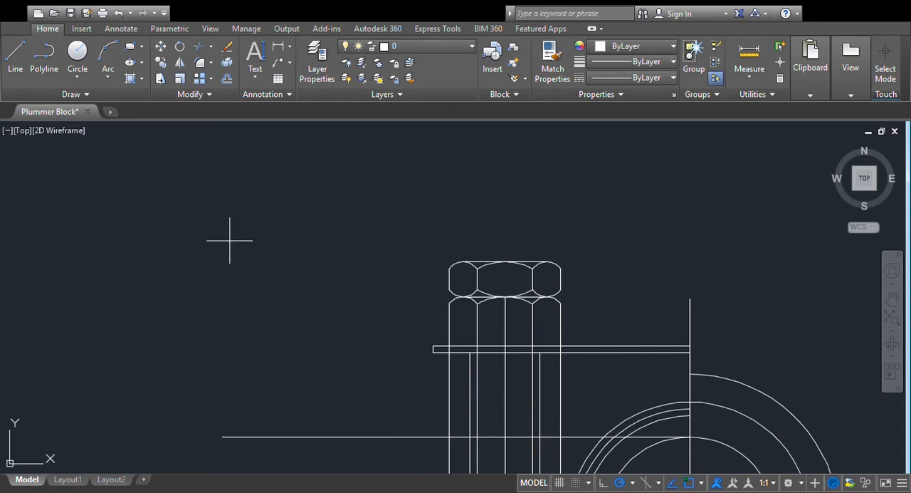
- Mirror the washer's left end line about the bolt's vertical centre line, keeping the original
{"action": "left_click", "coordinate": [180, 64]}
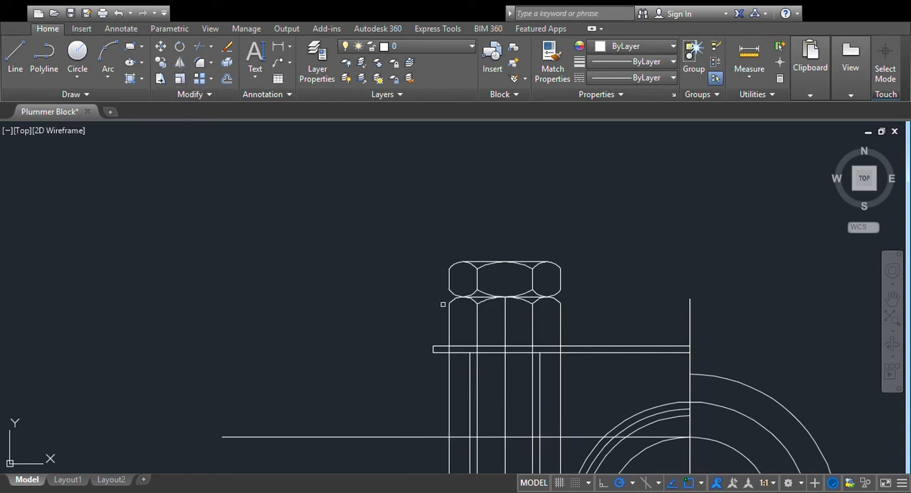
{"action": "left_click", "coordinate": [434, 349]}
{"action": "key", "text": "Return"}
{"action": "key", "text": "Return"}
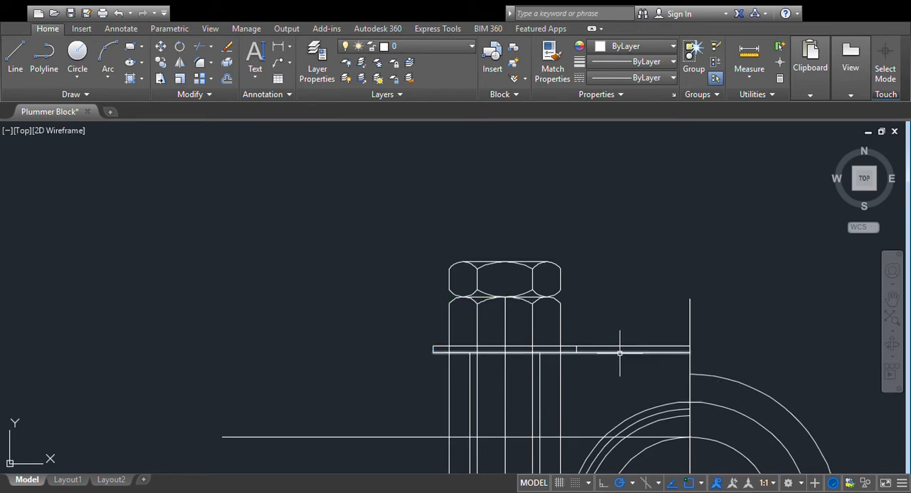
- Trim the washer's upper and lower lines beyond its right end line
{"action": "left_click", "coordinate": [200, 63]}
{"action": "scroll", "coordinate": [596, 350], "scroll_direction": "up", "scroll_amount": 5}
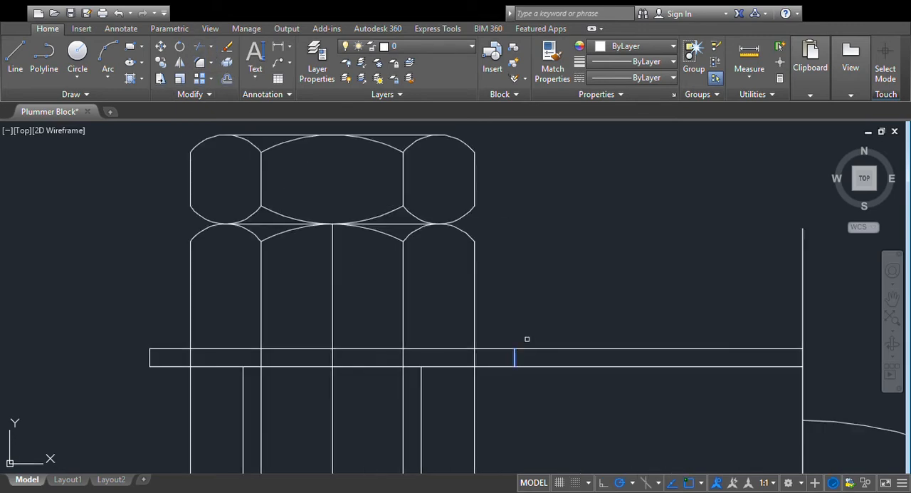
{"action": "left_click", "coordinate": [572, 348]}
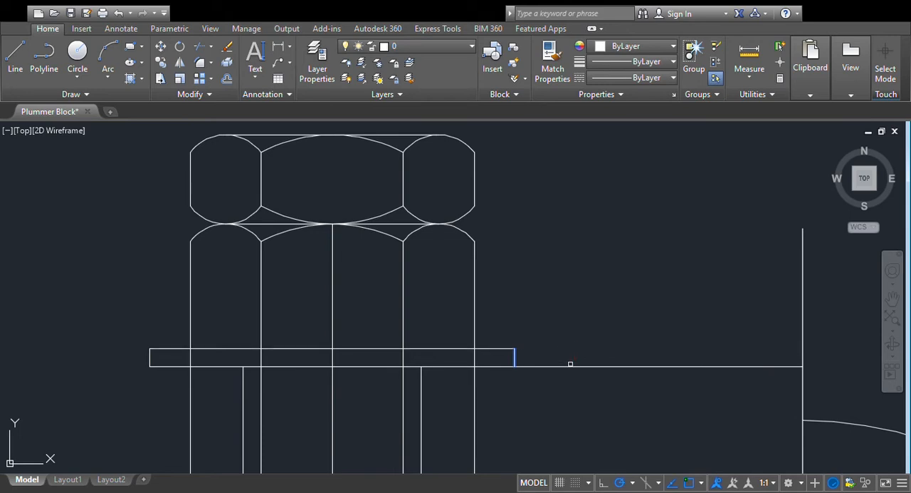
{"action": "left_click", "coordinate": [570, 366]}
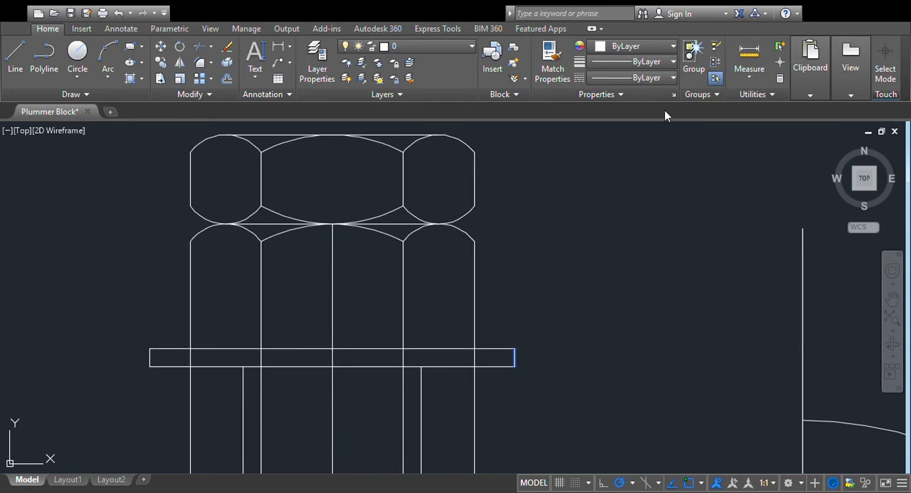
- Measure the horizontal distance from the bore's centre to the body's left edge in the reference drawing
{"action": "scroll", "coordinate": [627, 283], "scroll_direction": "down", "scroll_amount": 7}
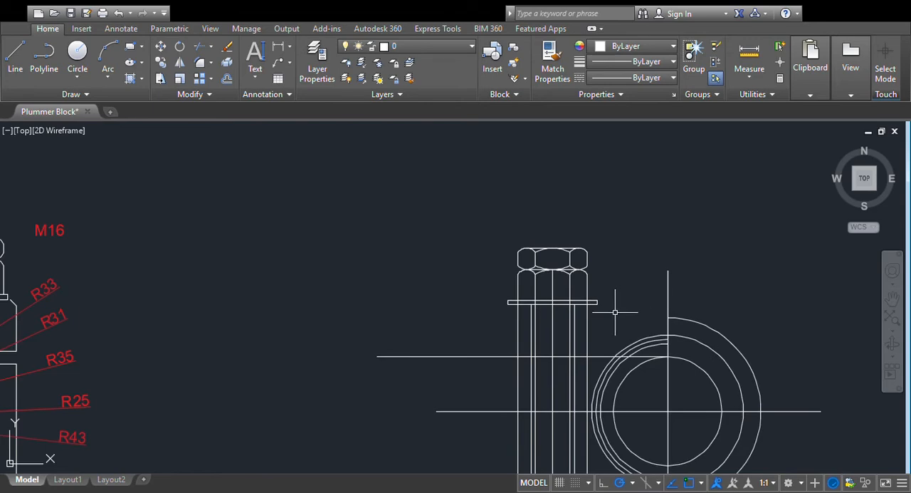
{"action": "scroll", "coordinate": [546, 332], "scroll_direction": "down", "scroll_amount": 2}
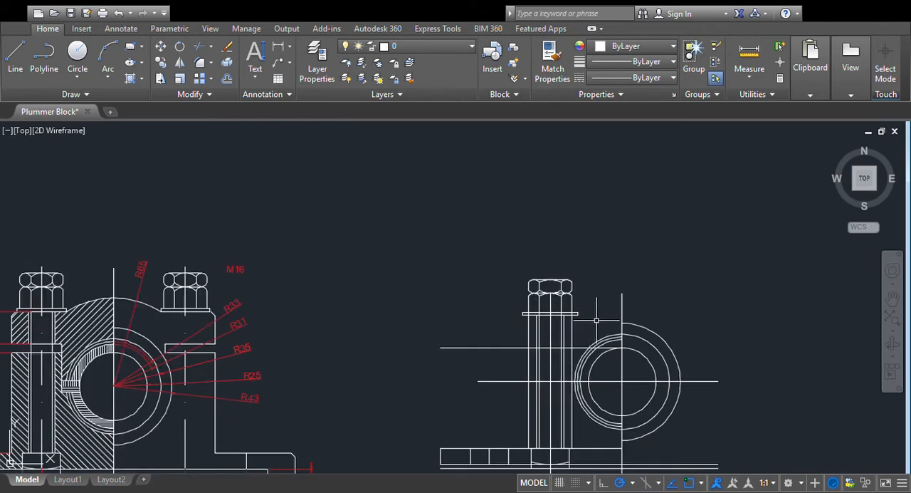
{"action": "scroll", "coordinate": [591, 322], "scroll_direction": "down", "scroll_amount": 2}
{"action": "scroll", "coordinate": [601, 319], "scroll_direction": "up", "scroll_amount": 2}
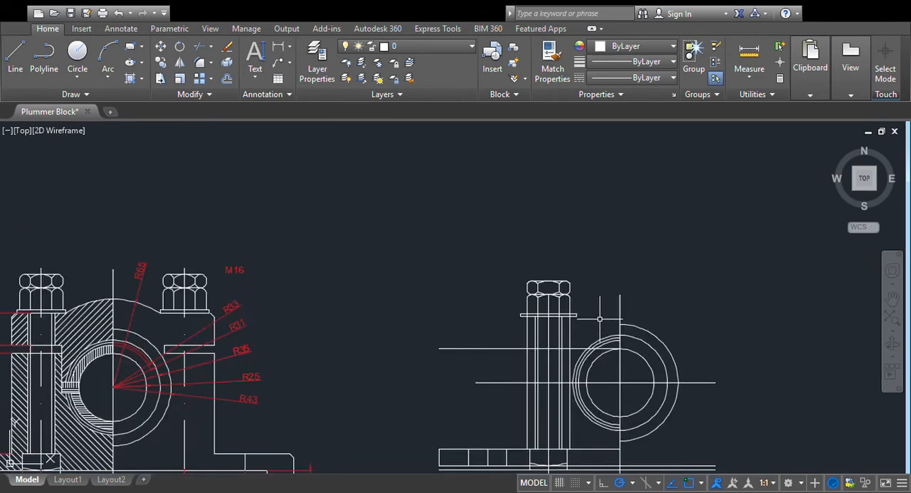
{"action": "scroll", "coordinate": [600, 320], "scroll_direction": "down", "scroll_amount": 2}
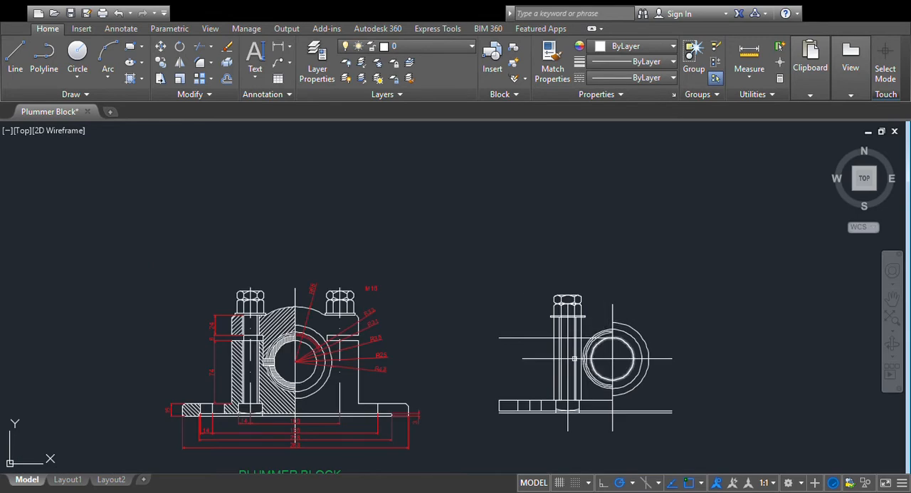
{"action": "scroll", "coordinate": [354, 355], "scroll_direction": "up", "scroll_amount": 2}
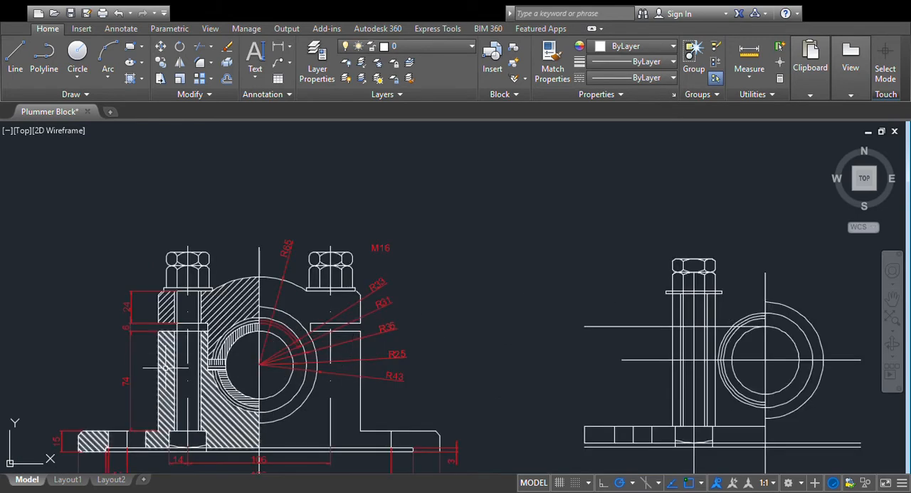
{"action": "scroll", "coordinate": [377, 348], "scroll_direction": "down", "scroll_amount": 2}
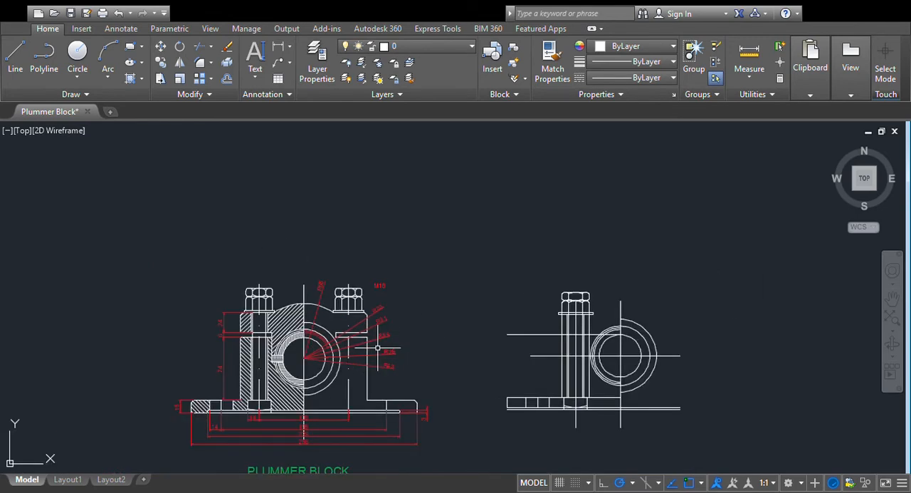
{"action": "scroll", "coordinate": [380, 348], "scroll_direction": "up", "scroll_amount": 2}
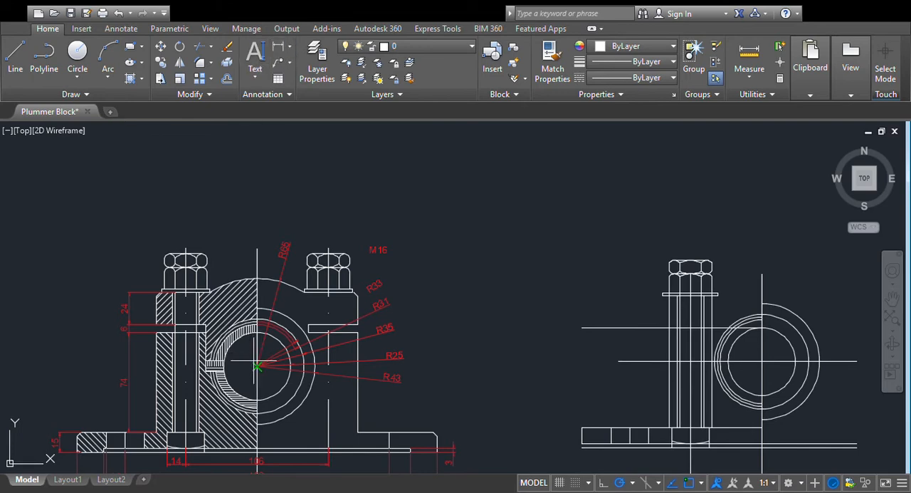
{"action": "left_click", "coordinate": [156, 367]}
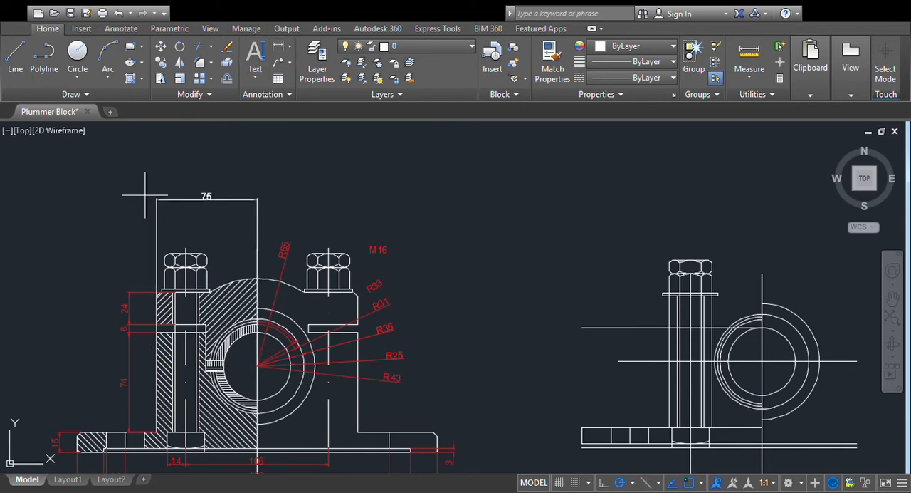
{"action": "key", "text": "Escape"}
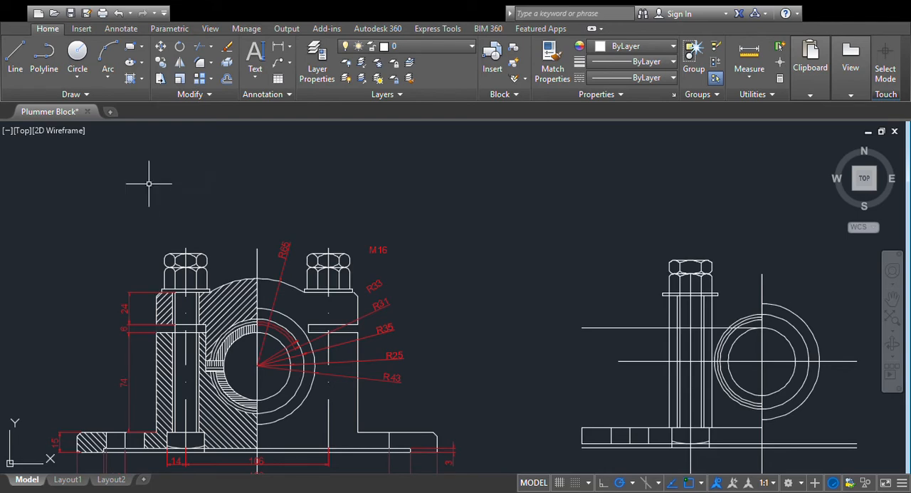
- Offset the redrawn view's vertical bore centre line 75 to the left for the body's outer edge
{"action": "left_click", "coordinate": [226, 80]}
{"action": "left_click", "coordinate": [760, 348]}
{"action": "left_click", "coordinate": [627, 344]}
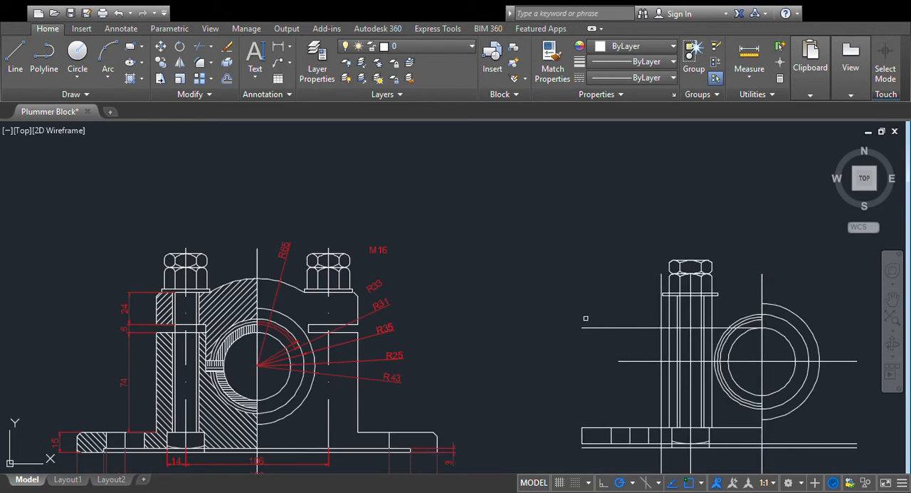
- Draw a 45-degree line from the washer's lower-left corner down and left across the body's outer edge line
{"action": "scroll", "coordinate": [585, 317], "scroll_direction": "up", "scroll_amount": 2}
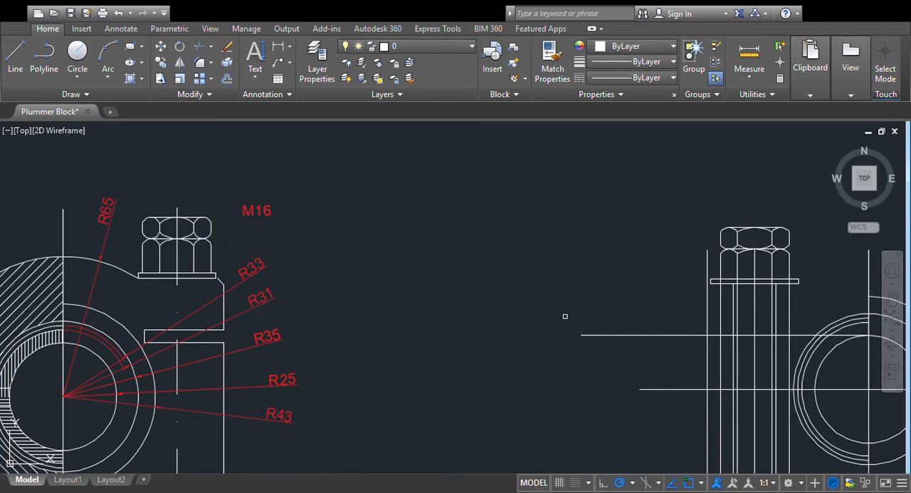
{"action": "scroll", "coordinate": [555, 316], "scroll_direction": "up", "scroll_amount": 2}
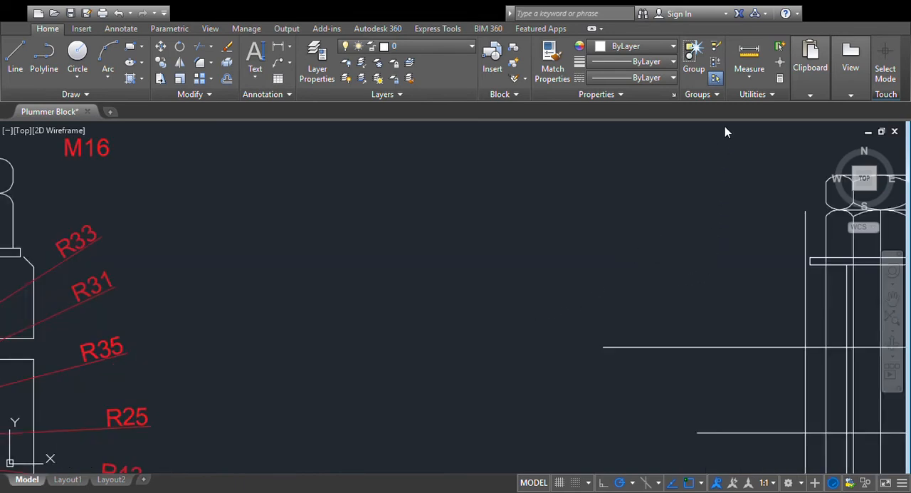
{"action": "middle_click_drag", "start_coordinate": [737, 224], "coordinate": [539, 266]}
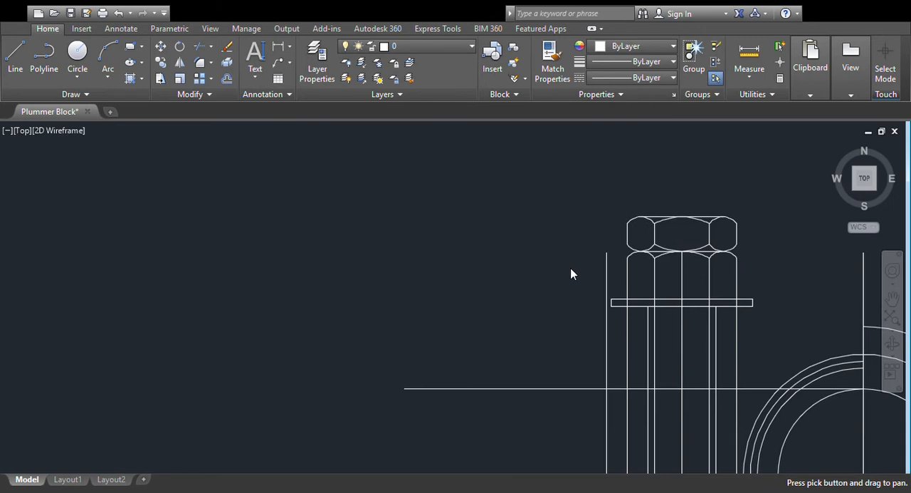
{"action": "scroll", "coordinate": [564, 271], "scroll_direction": "up", "scroll_amount": 2}
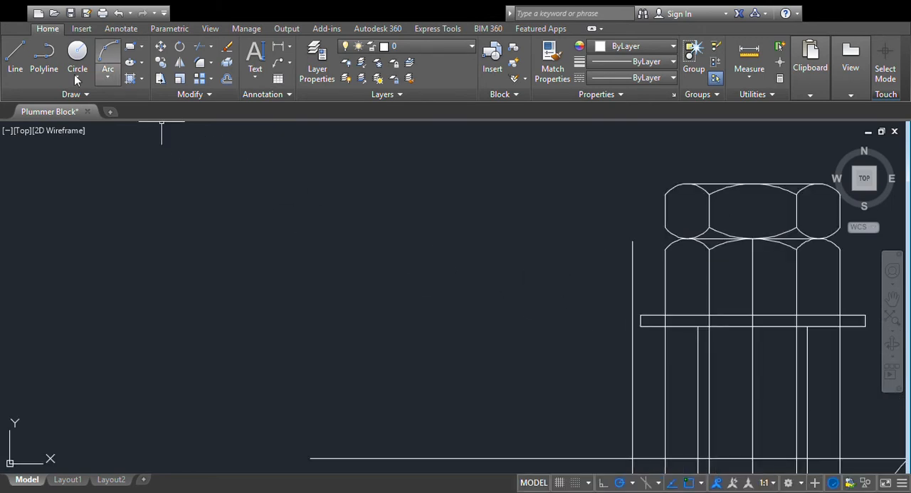
{"action": "left_click", "coordinate": [641, 326]}
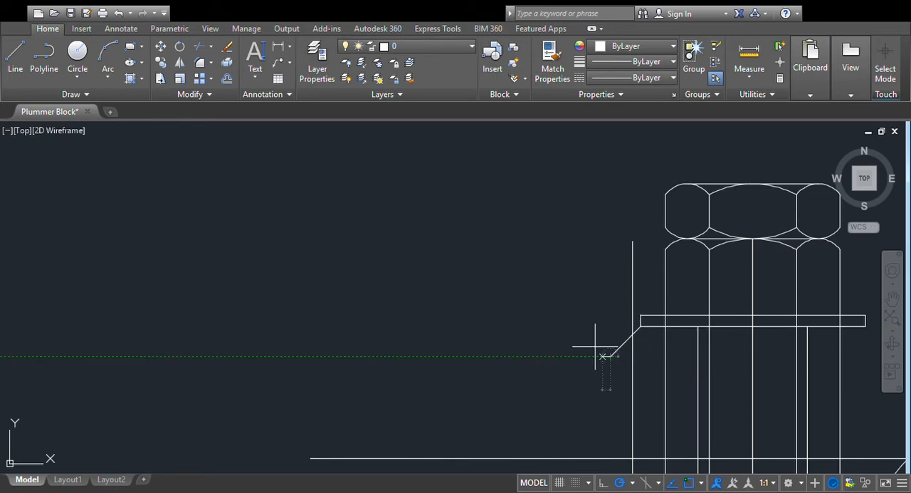
{"action": "left_click", "coordinate": [610, 356]}
{"action": "key", "text": "Return"}
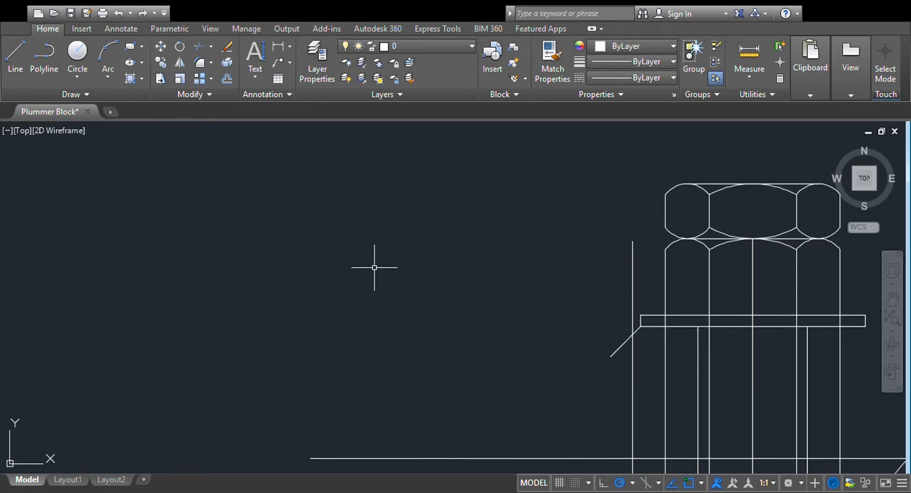
- Trim the body's outer edge and the slanted line where they cross to form the chamfer beside the washer
{"action": "left_click", "coordinate": [206, 52]}
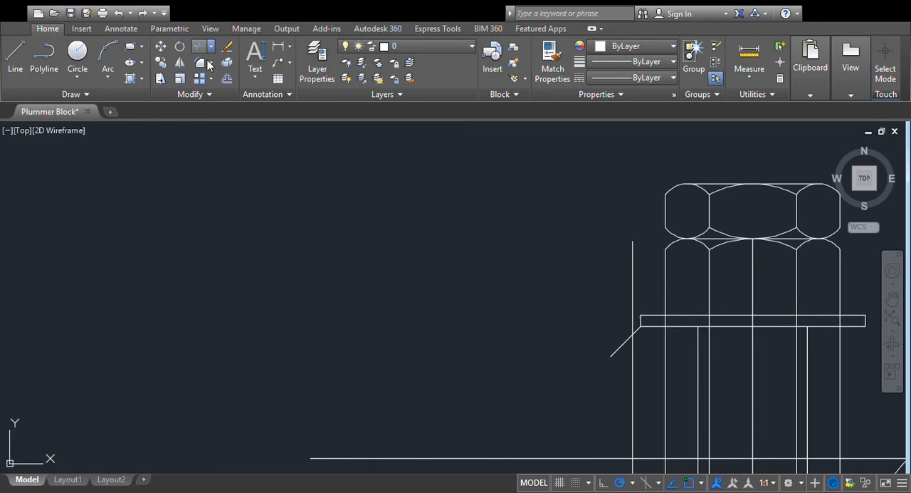
{"action": "left_click", "coordinate": [635, 332]}
{"action": "left_click", "coordinate": [632, 292]}
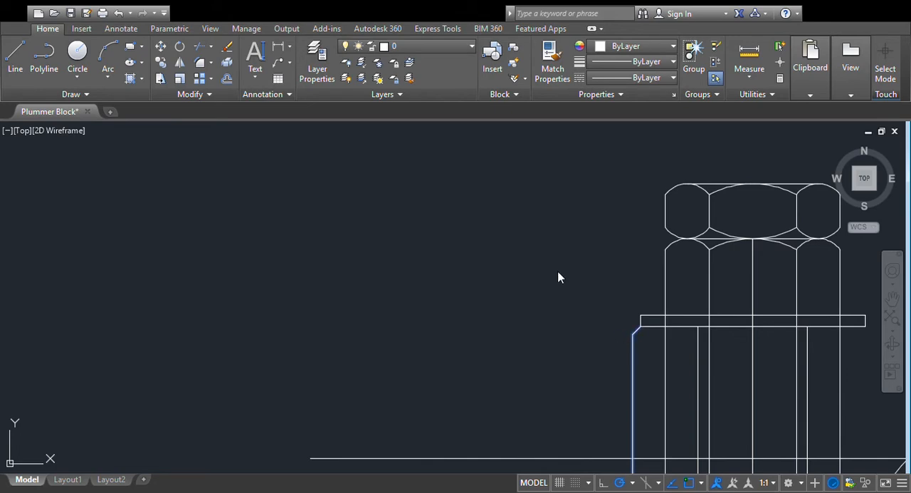
{"action": "key", "text": "Escape"}
- Examine the reference drawing's body outline and dimensions against the redrawn view
{"action": "scroll", "coordinate": [437, 269], "scroll_direction": "down", "scroll_amount": 6}
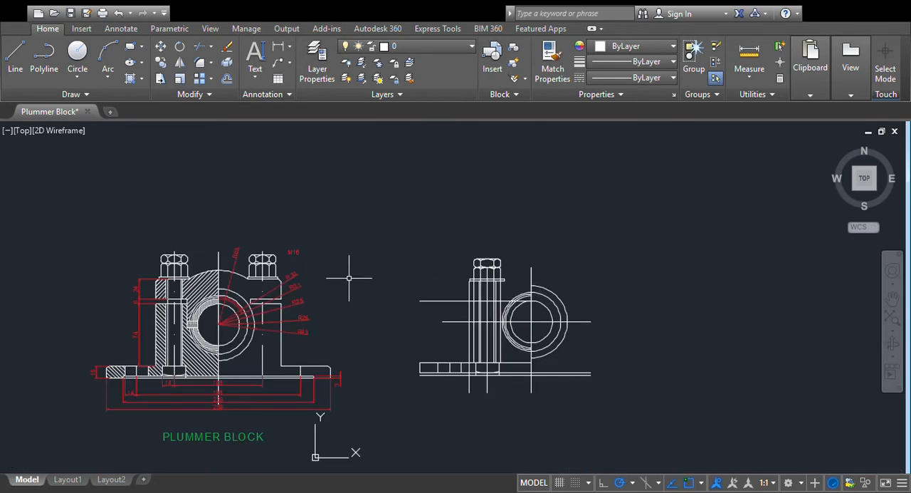
{"action": "scroll", "coordinate": [378, 281], "scroll_direction": "up", "scroll_amount": 2}
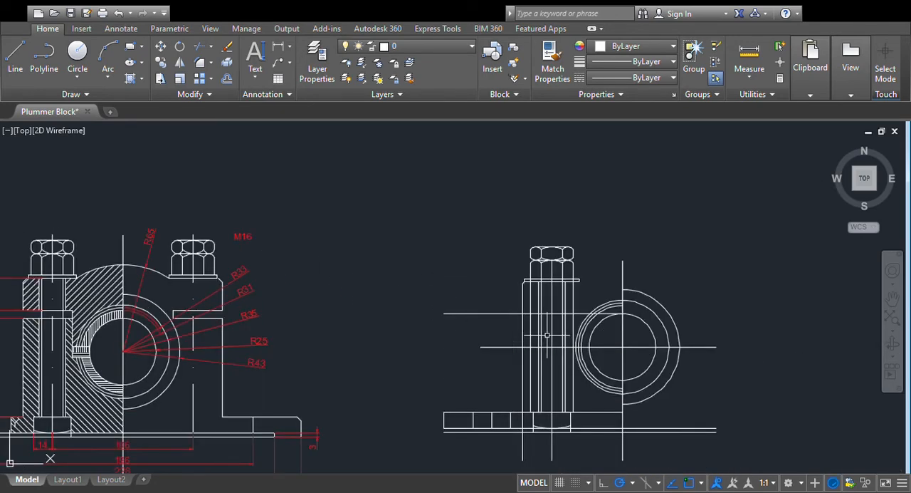
{"action": "scroll", "coordinate": [292, 326], "scroll_direction": "down", "scroll_amount": 2}
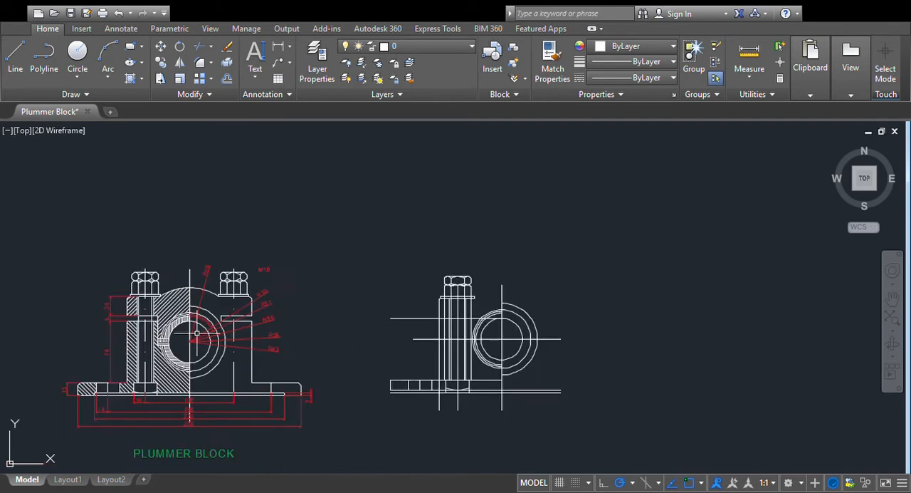
{"action": "scroll", "coordinate": [379, 336], "scroll_direction": "up", "scroll_amount": 2}
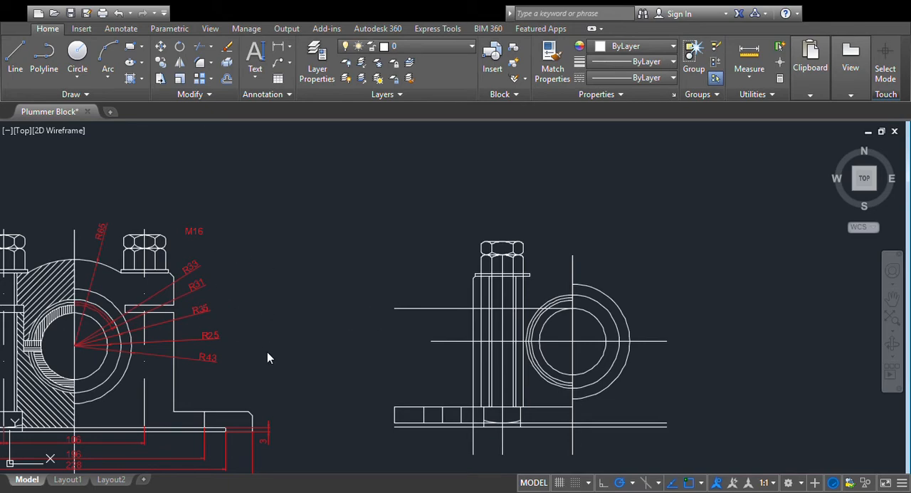
{"action": "key", "text": "p"}
{"action": "key", "text": "Return"}
{"action": "left_click_drag", "start_coordinate": [215, 265], "coordinate": [386, 256]}
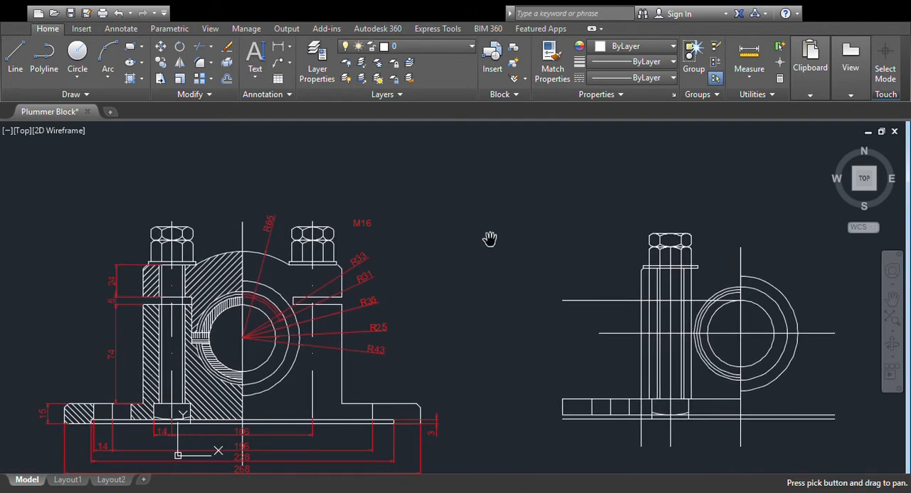
- Measure the vertical distance from the top of the redrawn body's outer edge to the upper horizontal parting line
{"action": "key", "text": "Escape"}
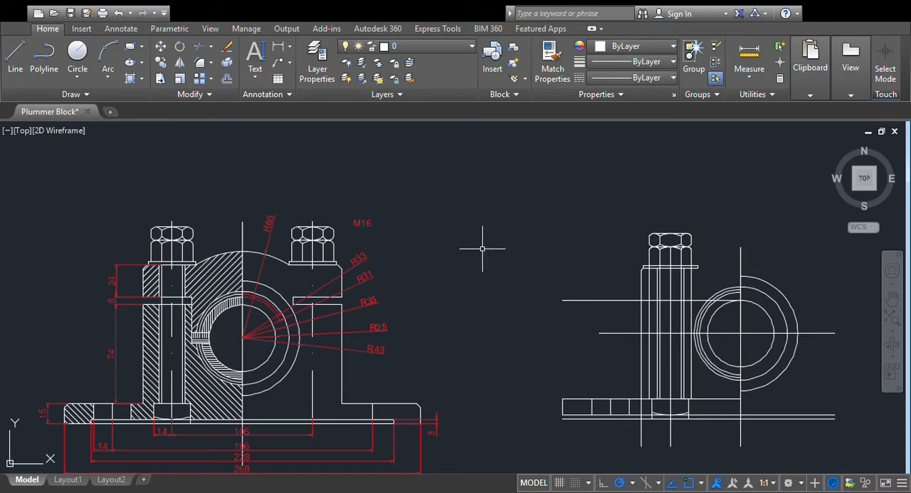
{"action": "scroll", "coordinate": [439, 230], "scroll_direction": "up", "scroll_amount": 2}
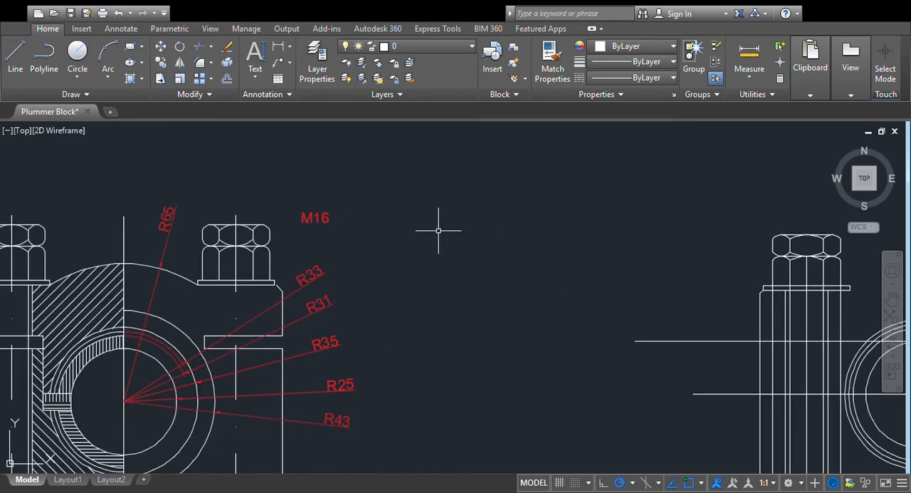
{"action": "scroll", "coordinate": [439, 230], "scroll_direction": "down", "scroll_amount": 2}
{"action": "scroll", "coordinate": [434, 230], "scroll_direction": "down", "scroll_amount": 2}
{"action": "scroll", "coordinate": [435, 230], "scroll_direction": "up", "scroll_amount": 2}
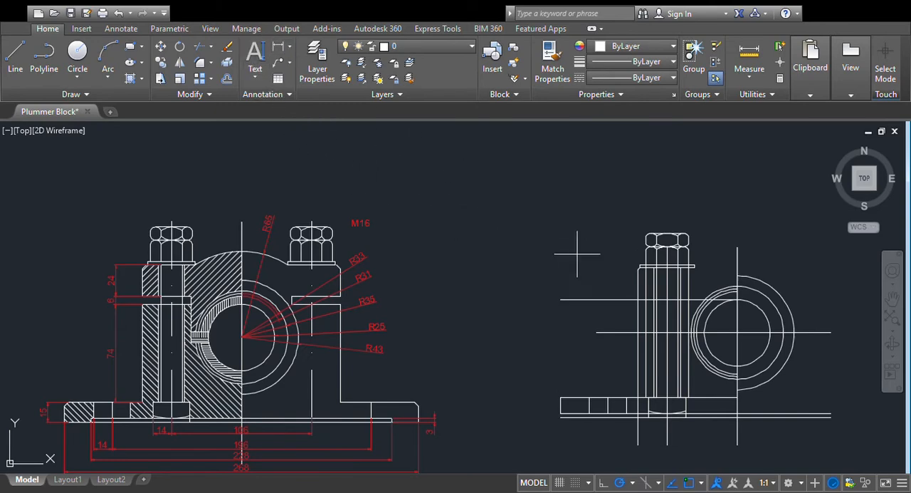
{"action": "left_click", "coordinate": [641, 267]}
{"action": "left_click", "coordinate": [638, 300]}
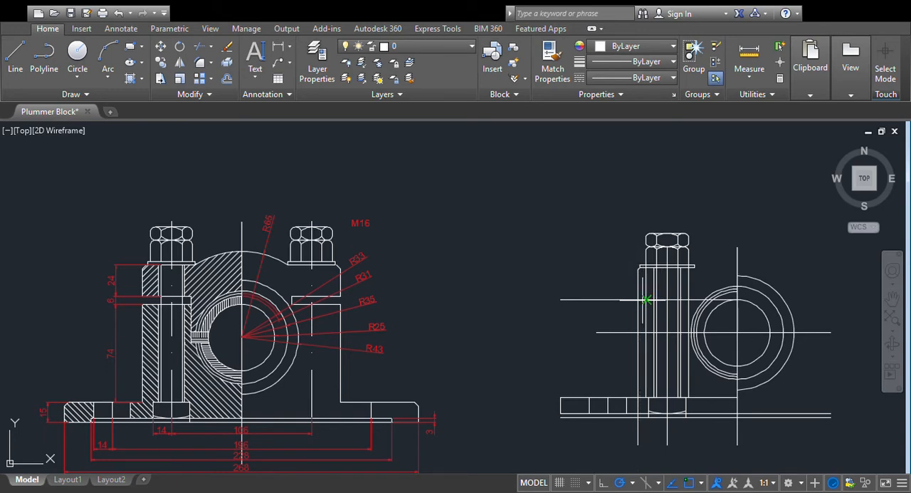
{"action": "key", "text": "Escape"}
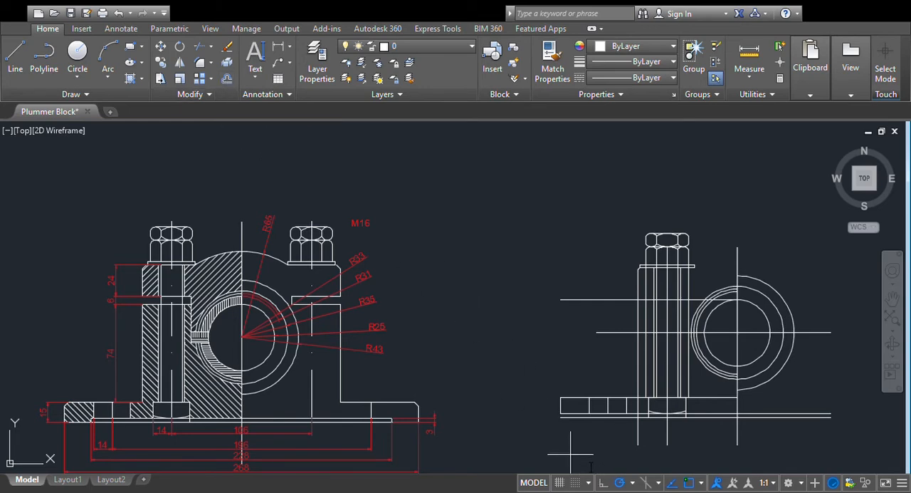
- Offset the redrawn view's upper parting line downward to match the reference's 6 gap between cap and body
{"action": "left_click", "coordinate": [595, 299]}
{"action": "left_click", "coordinate": [600, 317]}
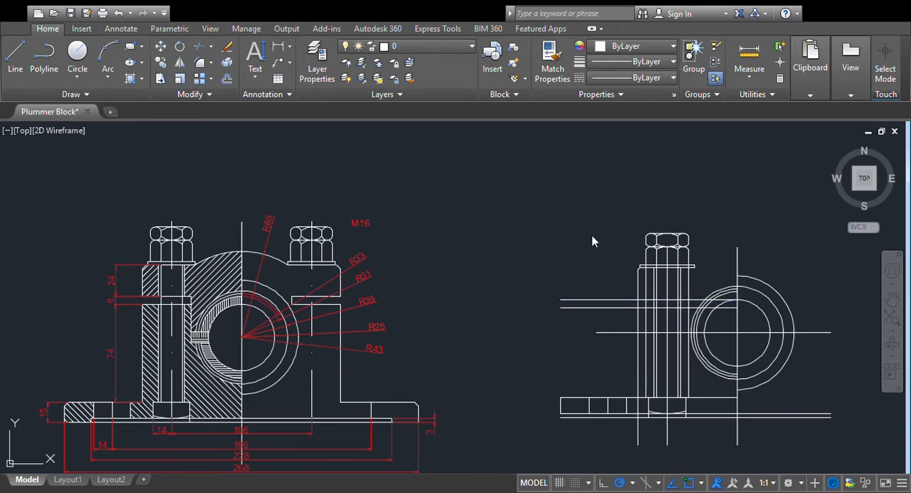
{"action": "left_click", "coordinate": [593, 345]}
- Trim the horizontal lines beyond the body's outer edge and the vertical edges inside the parting gap
{"action": "mouse_move", "coordinate": [622, 284]}
{"action": "left_mouse_down"}
{"action": "mouse_move", "coordinate": [488, 269]}
{"action": "mouse_move", "coordinate": [450, 253]}
{"action": "left_mouse_up"}
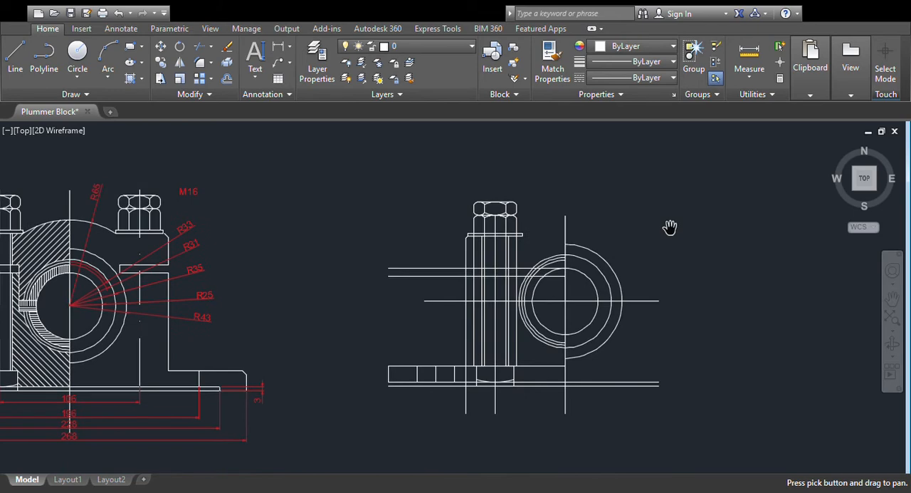
{"action": "key", "text": "Escape"}
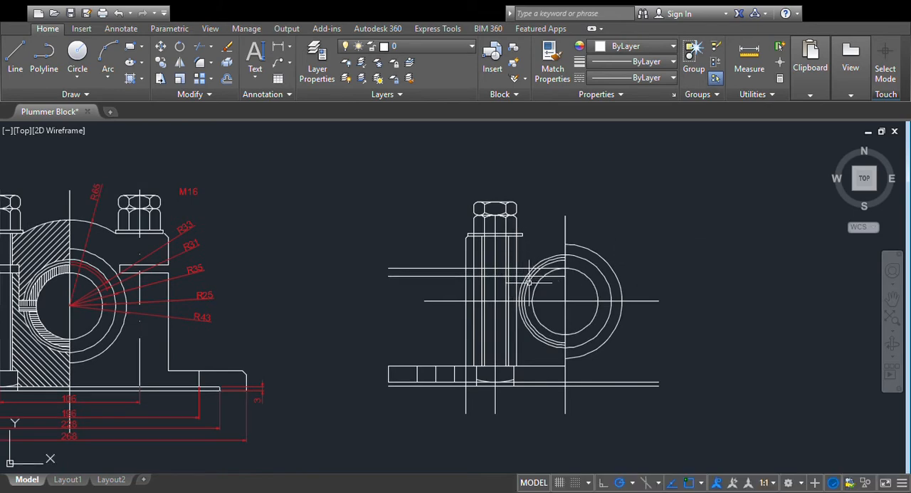
{"action": "left_click", "coordinate": [211, 49]}
{"action": "left_click", "coordinate": [203, 68]}
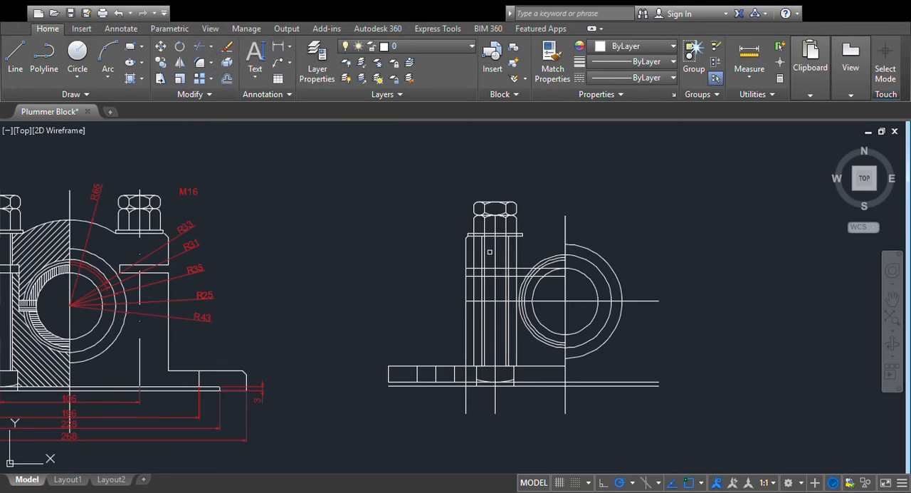
{"action": "left_click", "coordinate": [481, 276]}
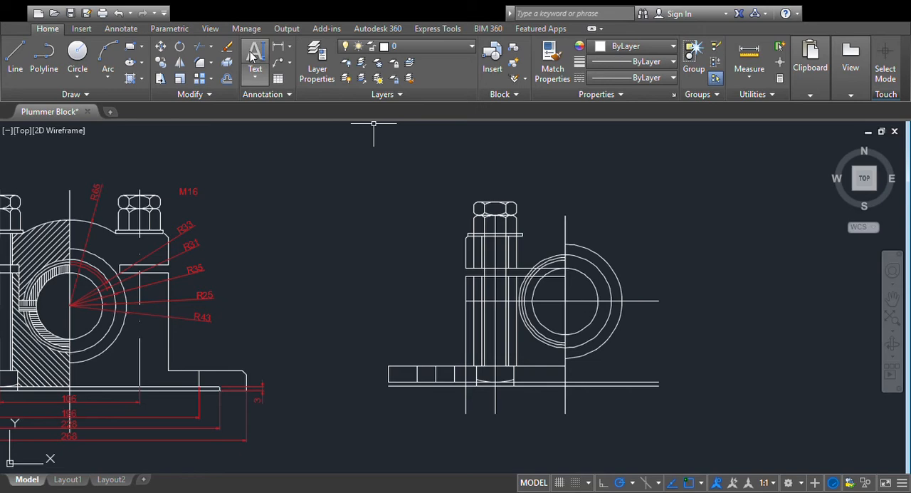
- Trim both parting lines on the bore side of the vertical edge beside the bolt
{"action": "left_click", "coordinate": [200, 48]}
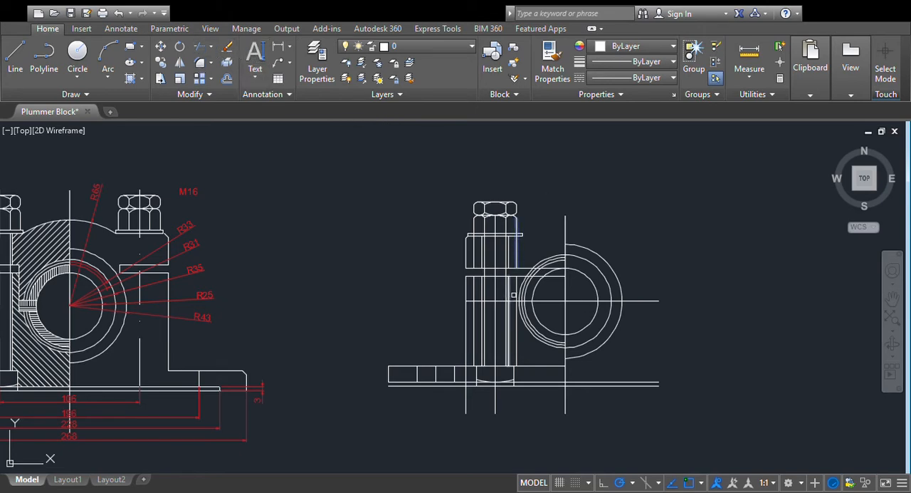
{"action": "left_click", "coordinate": [517, 287]}
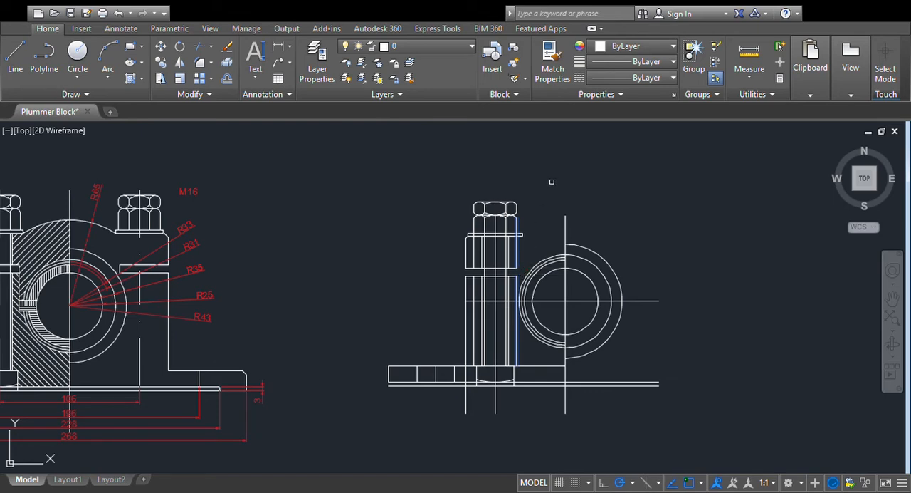
{"action": "key", "text": "Escape"}
{"action": "scroll", "coordinate": [742, 232], "scroll_direction": "up", "scroll_amount": 2}
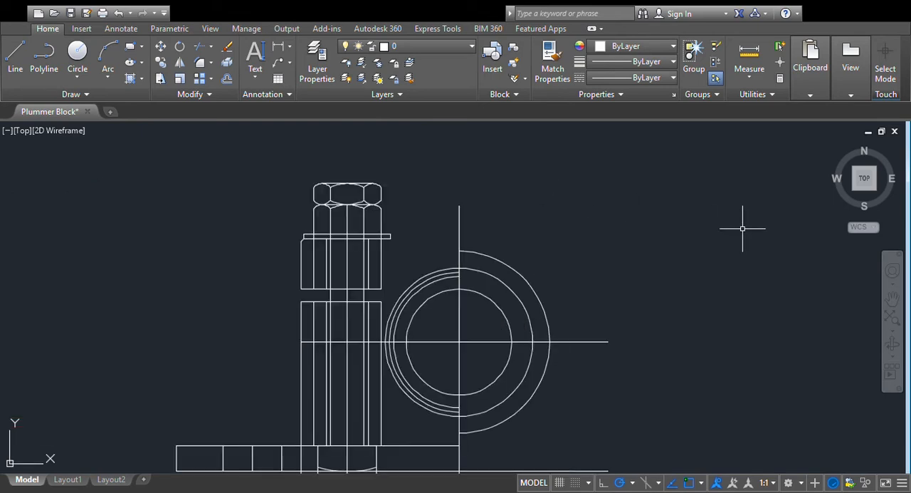
{"action": "scroll", "coordinate": [742, 228], "scroll_direction": "down", "scroll_amount": 2}
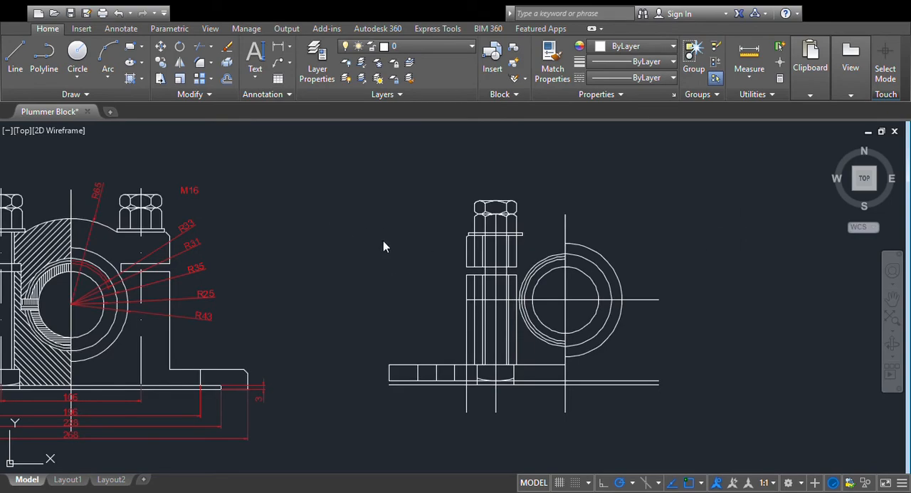
- Mirror the bolt, its washer and the upper body lines about the vertical bore centre line, keeping the originals
{"action": "mouse_move", "coordinate": [365, 349]}
{"action": "middle_mouse_down"}
{"action": "mouse_move", "coordinate": [351, 301]}
{"action": "mouse_move", "coordinate": [417, 249]}
{"action": "mouse_move", "coordinate": [433, 263]}
{"action": "mouse_move", "coordinate": [582, 233]}
{"action": "middle_mouse_up"}
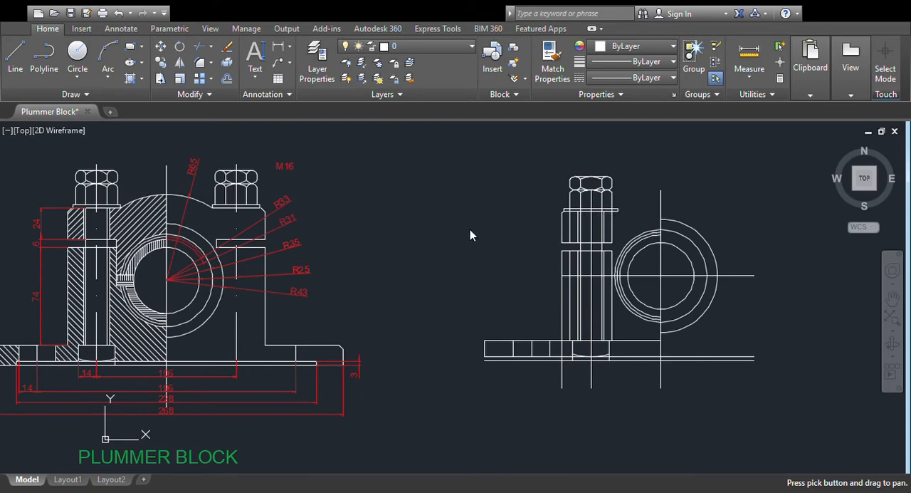
{"action": "key", "text": "Escape"}
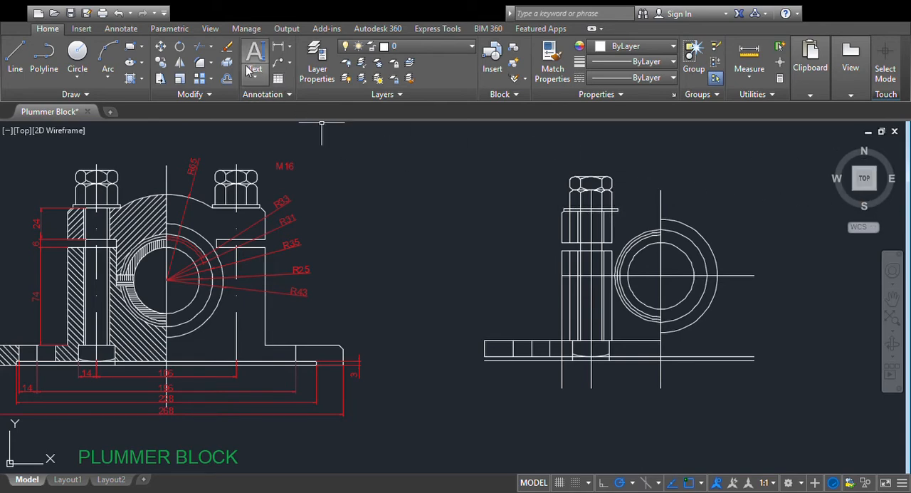
{"action": "left_click", "coordinate": [628, 173]}
{"action": "left_click", "coordinate": [575, 214]}
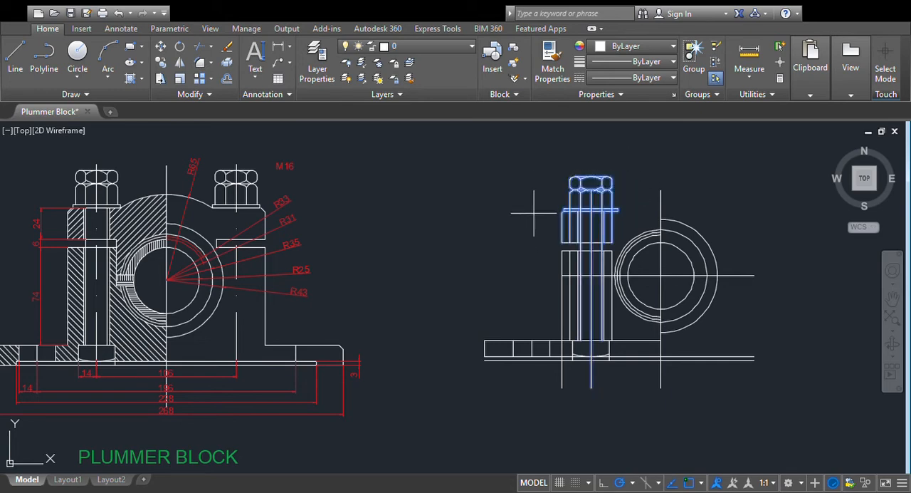
{"action": "left_click", "coordinate": [661, 190]}
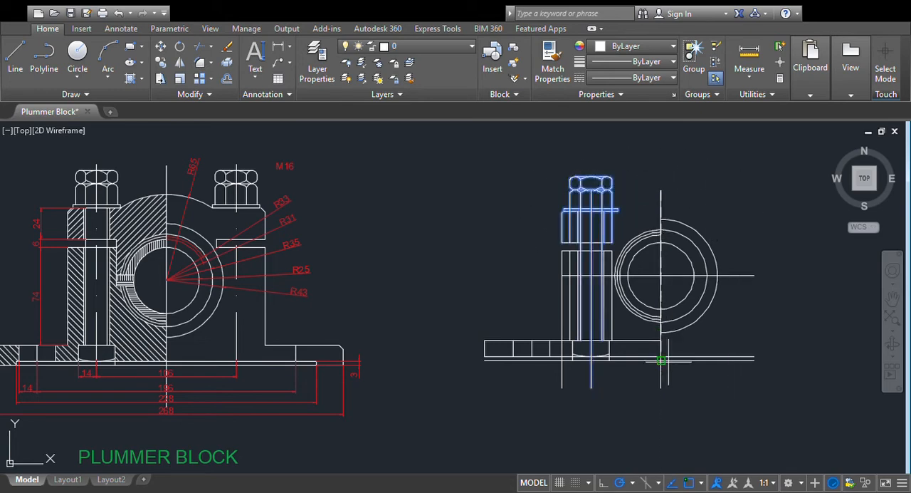
{"action": "left_click", "coordinate": [661, 354]}
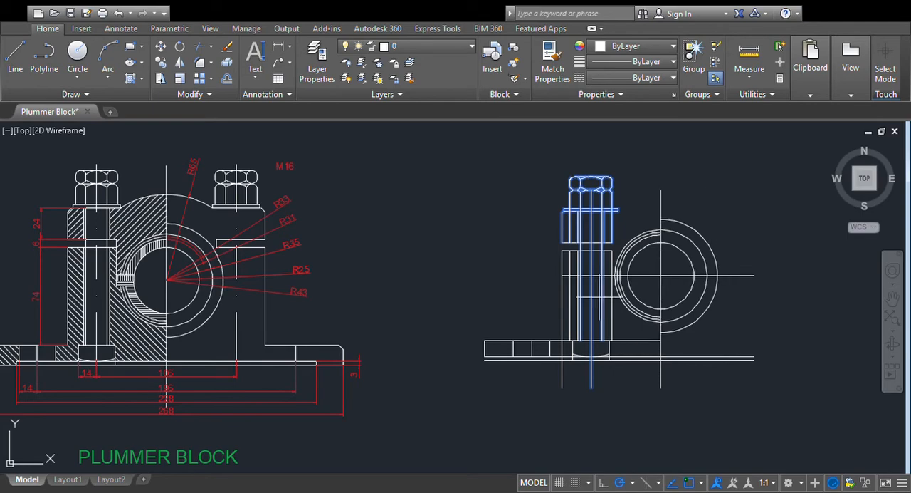
{"action": "key", "text": "Return"}
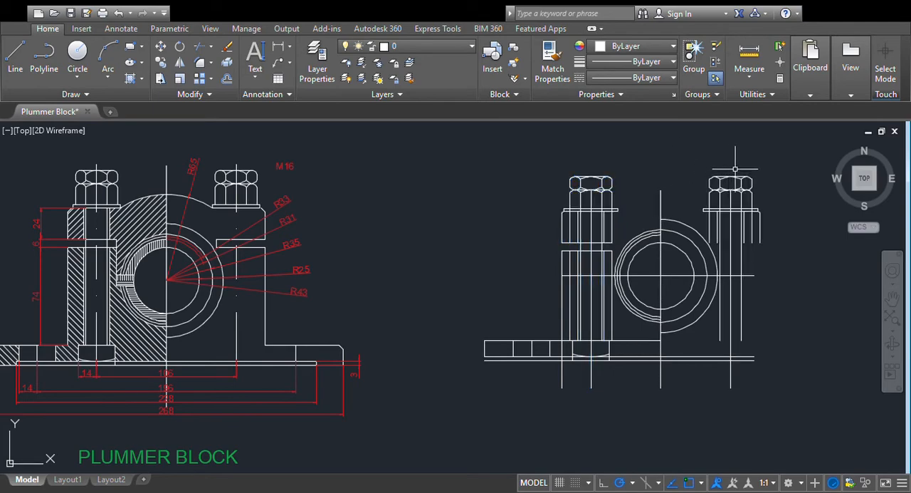
- Draw a circle of radius 65 centred on the redrawn view's bore
{"action": "scroll", "coordinate": [794, 180], "scroll_direction": "up", "scroll_amount": 2}
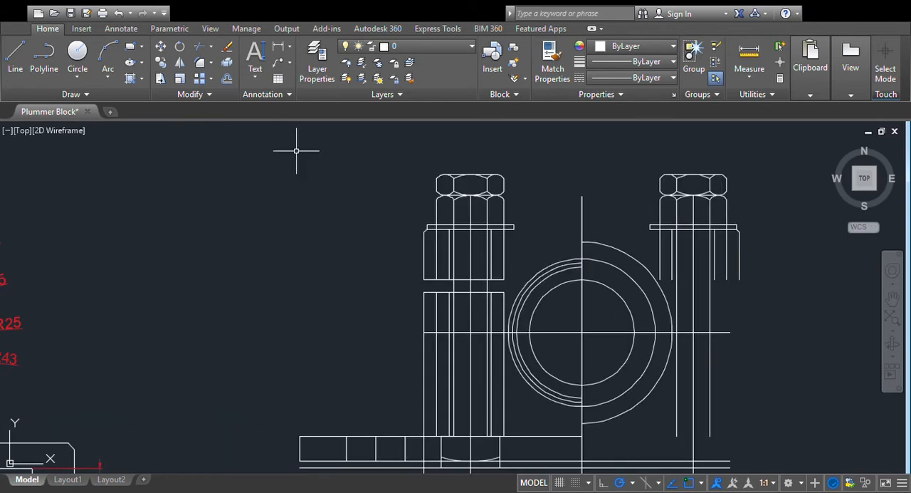
{"action": "scroll", "coordinate": [275, 135], "scroll_direction": "down", "scroll_amount": 4}
{"action": "scroll", "coordinate": [179, 186], "scroll_direction": "up", "scroll_amount": 3}
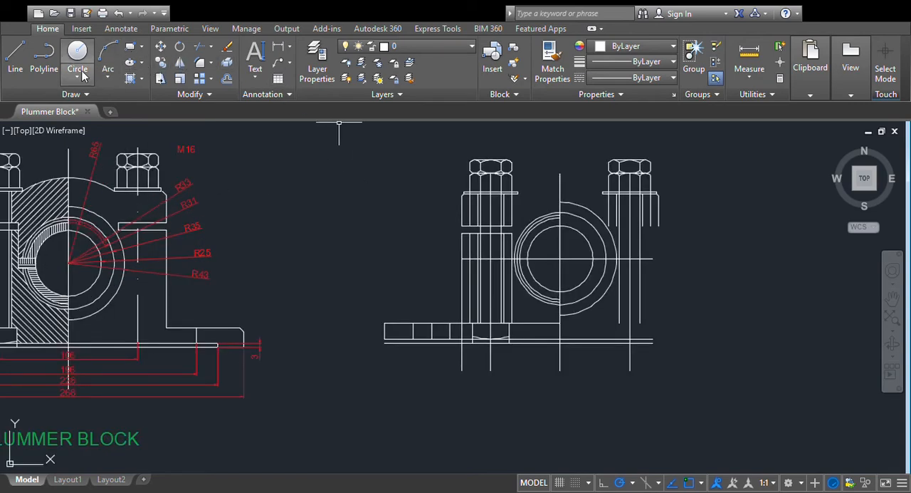
{"action": "left_click", "coordinate": [560, 258]}
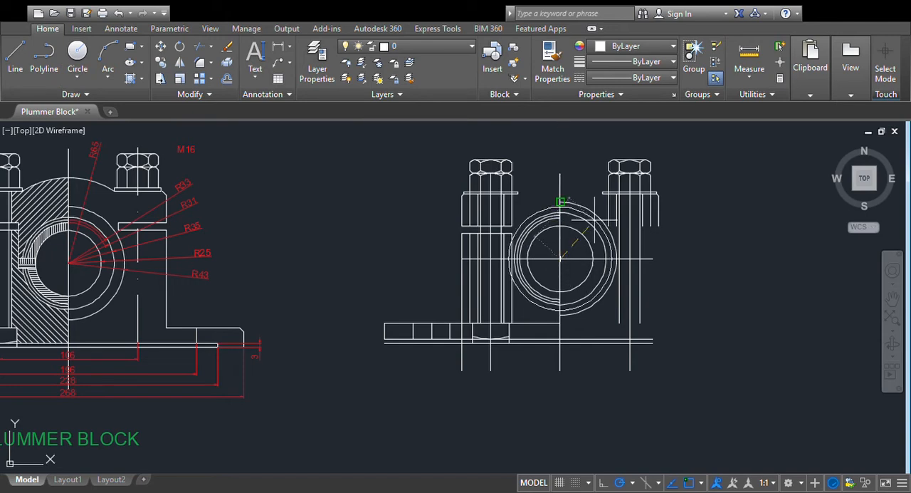
{"action": "type", "text": "65"}
{"action": "key", "text": "Return"}
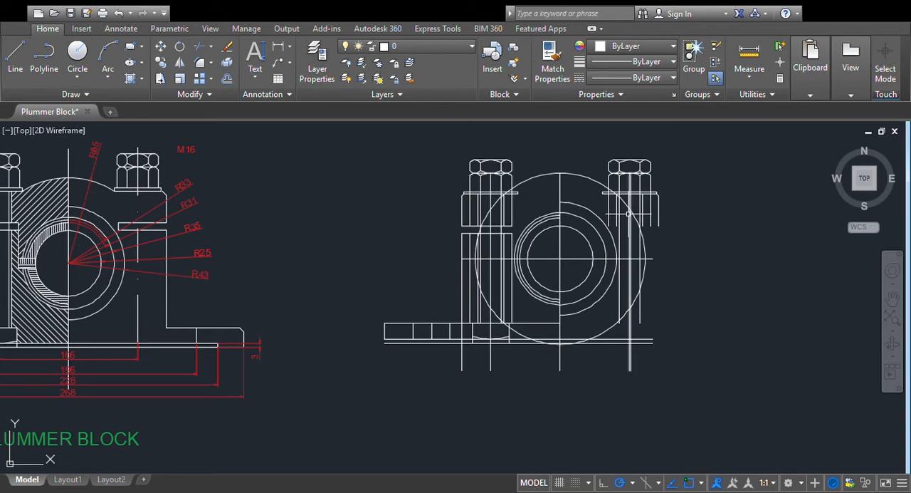
- Delete the circle of radius 65 around the bore
{"action": "left_click", "coordinate": [598, 182]}
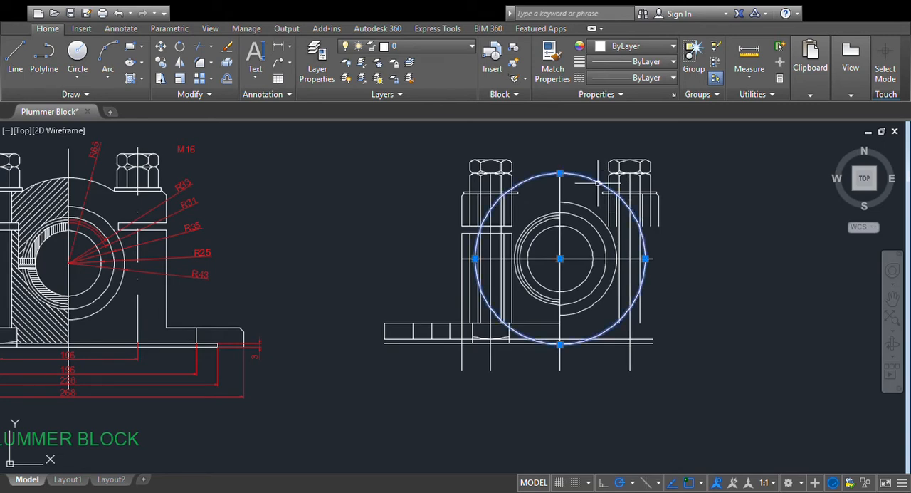
{"action": "key", "text": "Delete"}
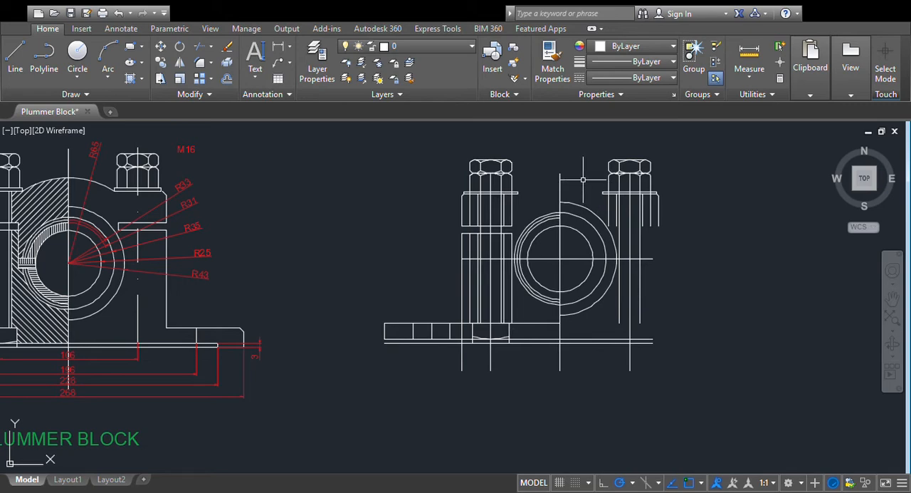
{"action": "scroll", "coordinate": [583, 180], "scroll_direction": "up", "scroll_amount": 3}
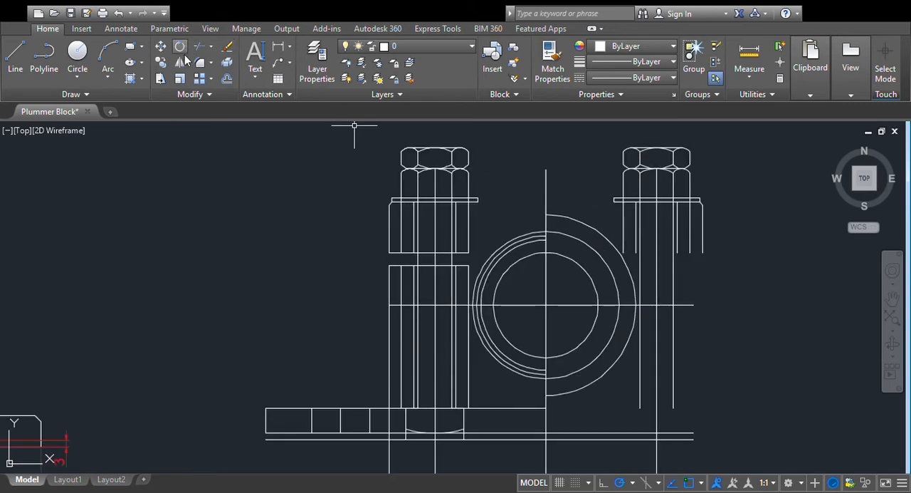
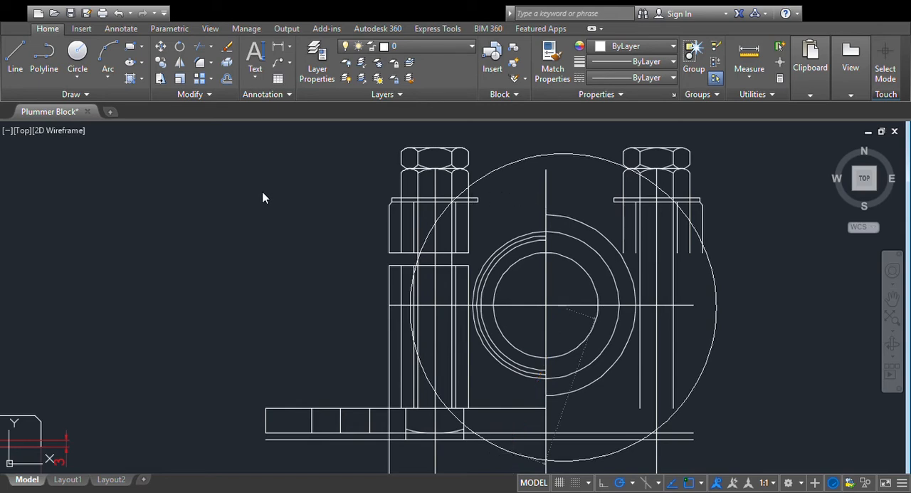
{"action": "key", "text": "Return"}
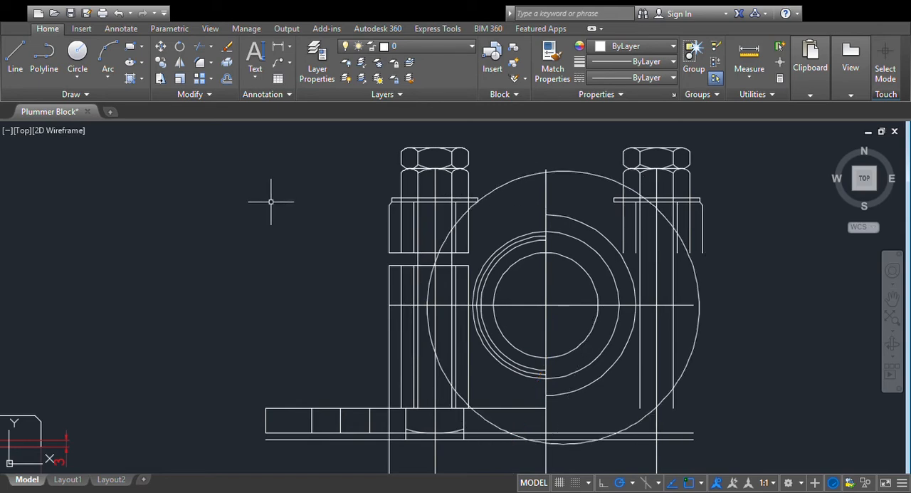
{"action": "left_click", "coordinate": [607, 175]}
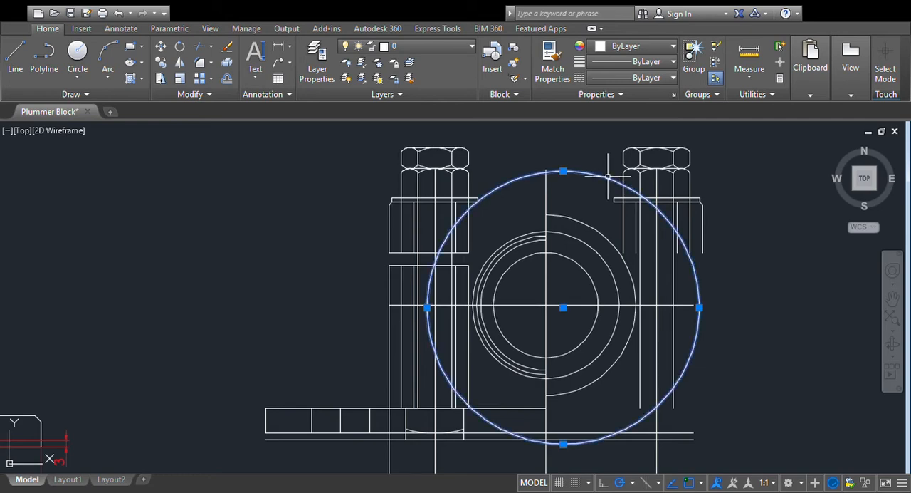
{"action": "key", "text": "Delete"}
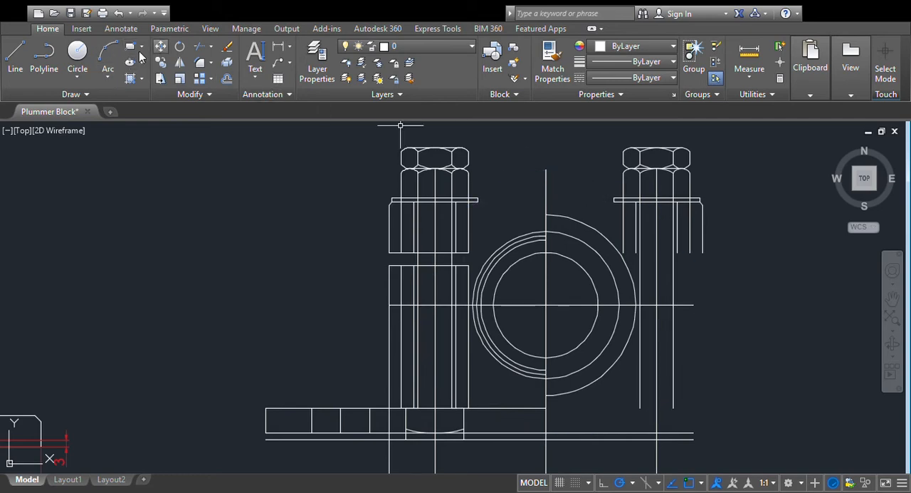
- Draw a circle of radius 65 centred on the bore centre, where the vertical and horizontal centre lines cross
{"action": "left_click", "coordinate": [75, 77]}
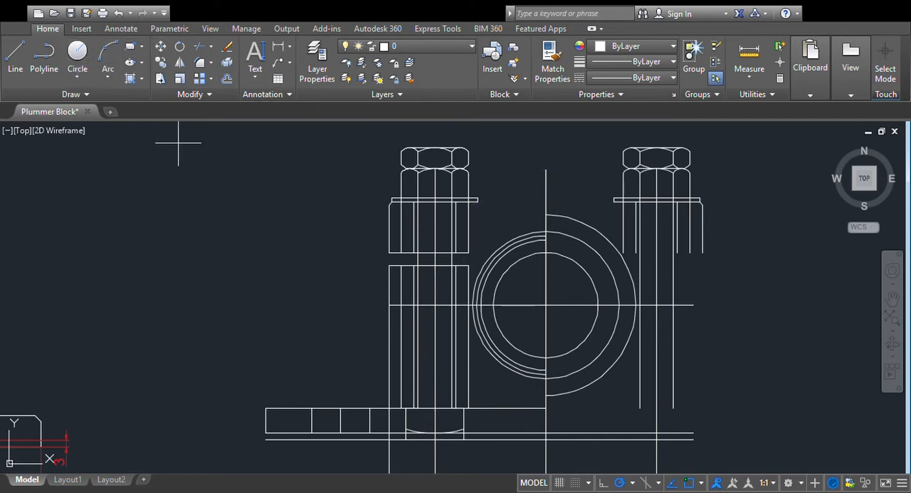
{"action": "left_click", "coordinate": [542, 304]}
{"action": "type", "text": "65"}
{"action": "key", "text": "Return"}
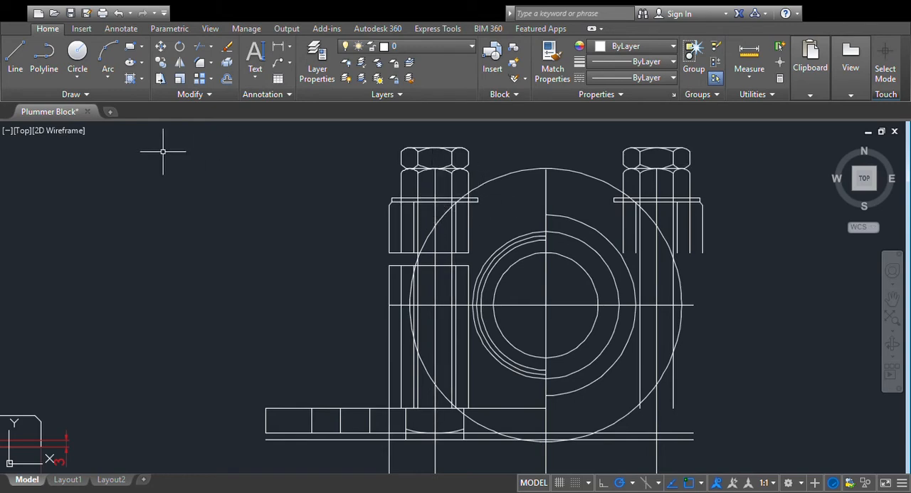
- Move the original bolt and its washer lines straight up until the washer's bore-side corner meets the radius 65 circle
{"action": "left_click", "coordinate": [162, 48]}
{"action": "left_click", "coordinate": [473, 199]}
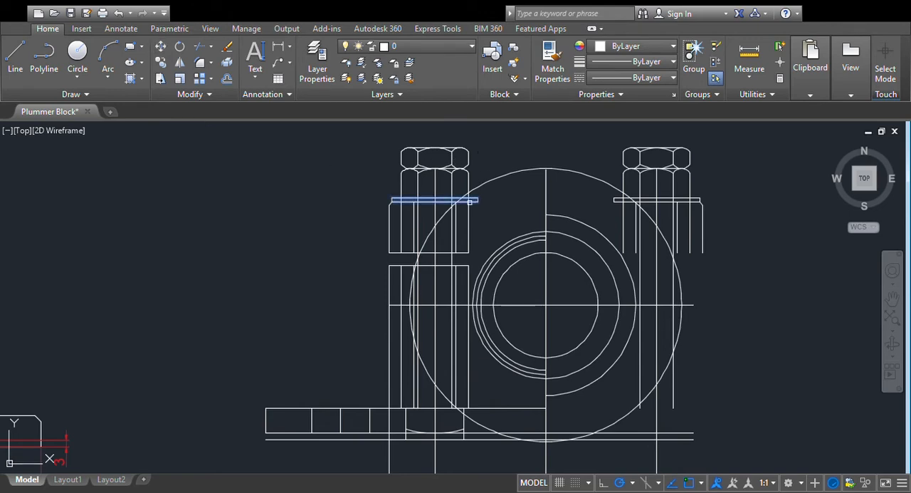
{"action": "left_click", "coordinate": [453, 182]}
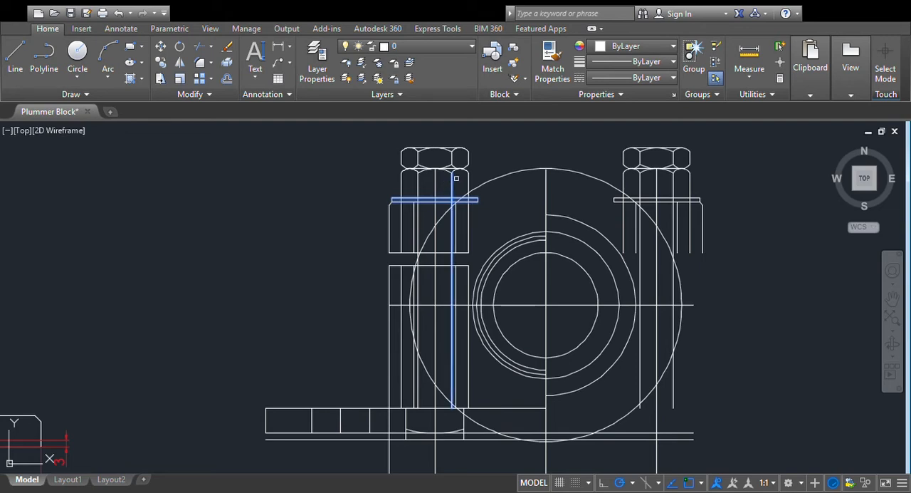
{"action": "left_click", "coordinate": [499, 132]}
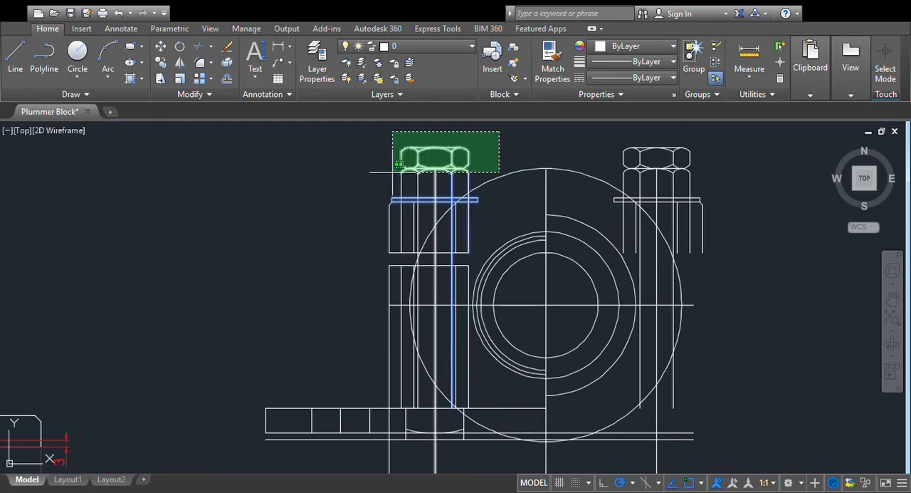
{"action": "left_click", "coordinate": [384, 175]}
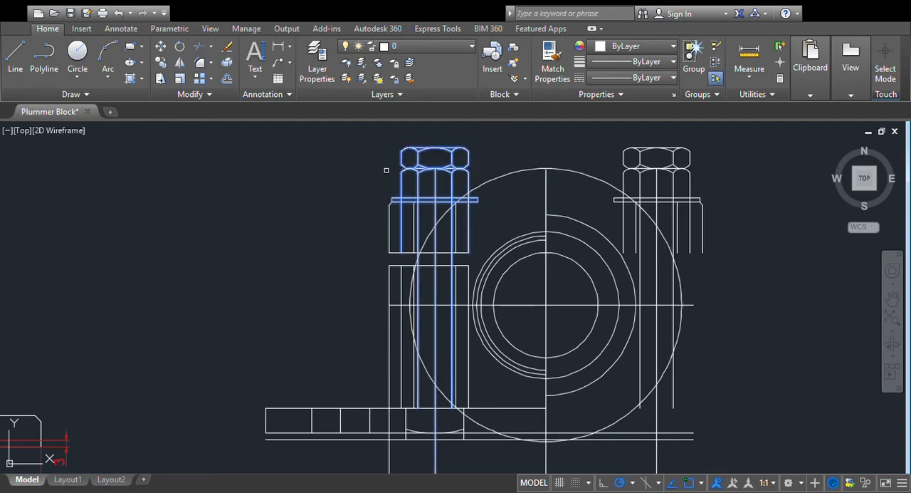
{"action": "key", "text": "Return"}
{"action": "left_click", "coordinate": [478, 199]}
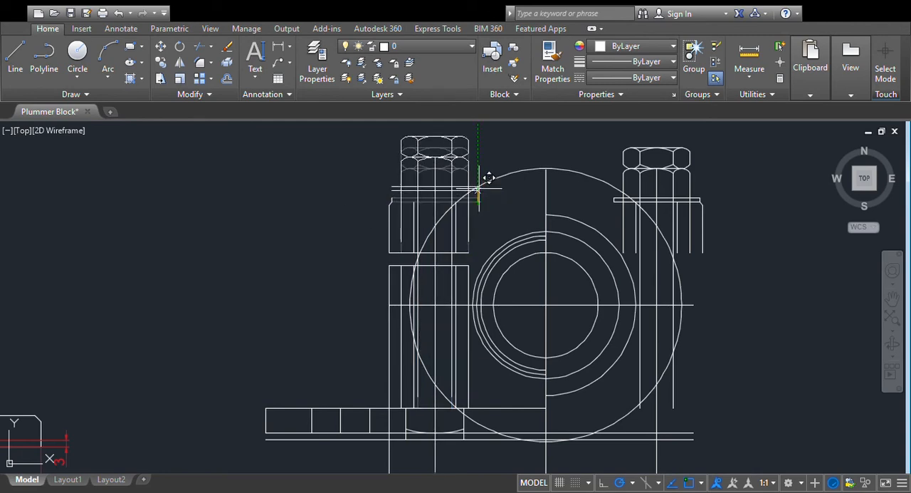
{"action": "left_click", "coordinate": [478, 184]}
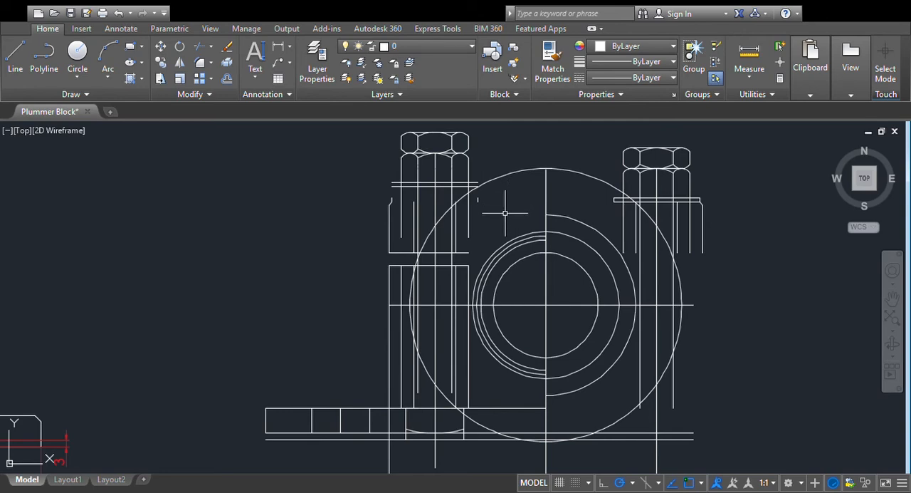
- Close both ends of the raised washer with short vertical lines between its two horizontal edges
{"action": "scroll", "coordinate": [516, 211], "scroll_direction": "up", "scroll_amount": 2}
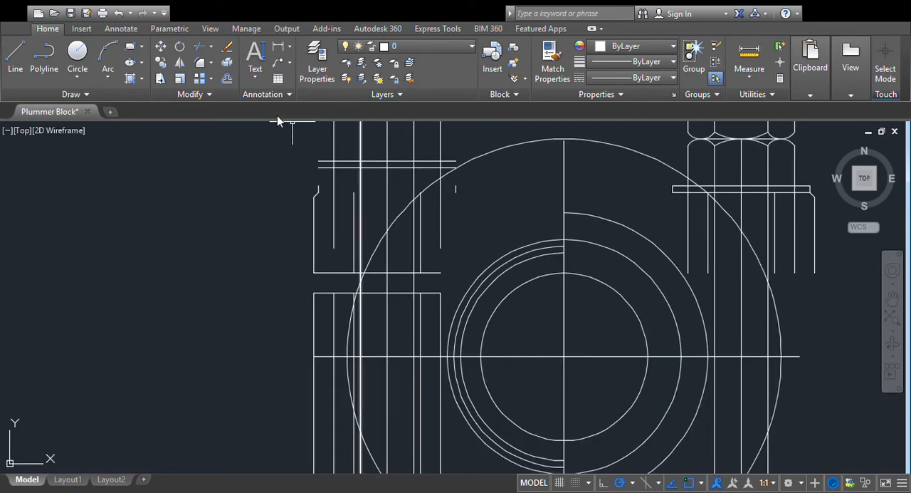
{"action": "left_click", "coordinate": [15, 65]}
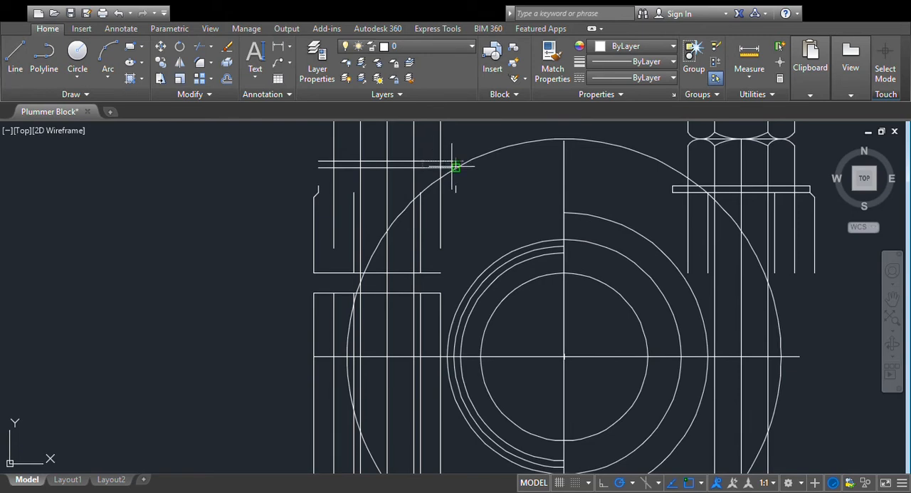
{"action": "left_click", "coordinate": [456, 167]}
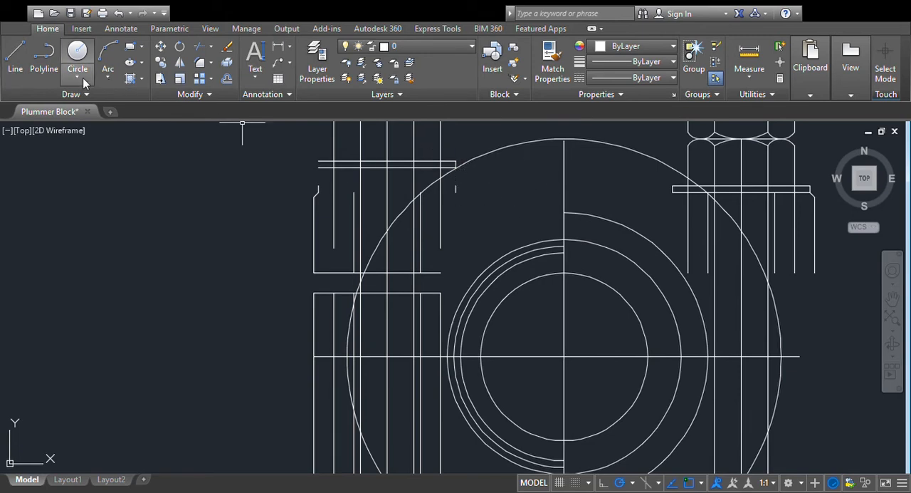
{"action": "left_click", "coordinate": [17, 62]}
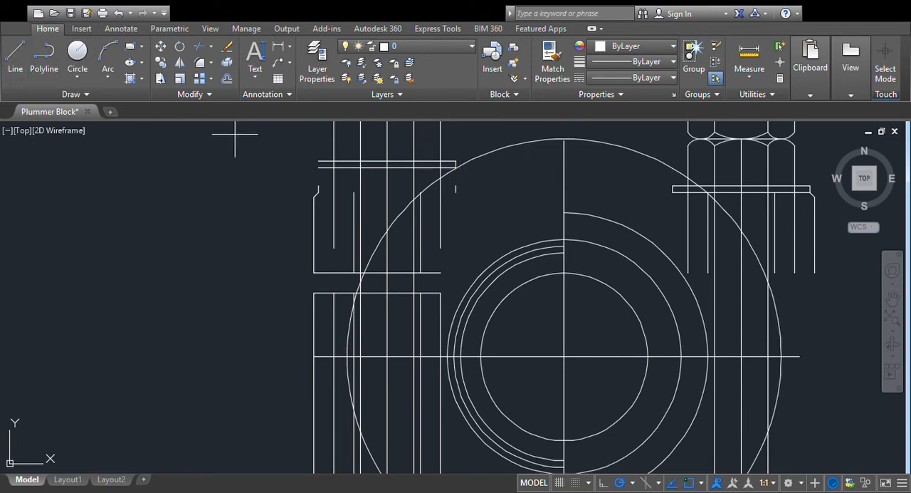
{"action": "left_click", "coordinate": [318, 165]}
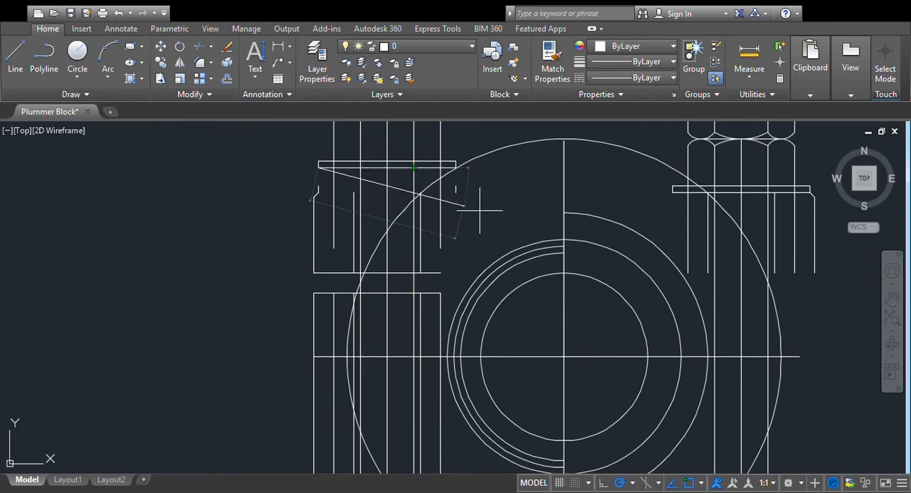
{"action": "key", "text": "Escape"}
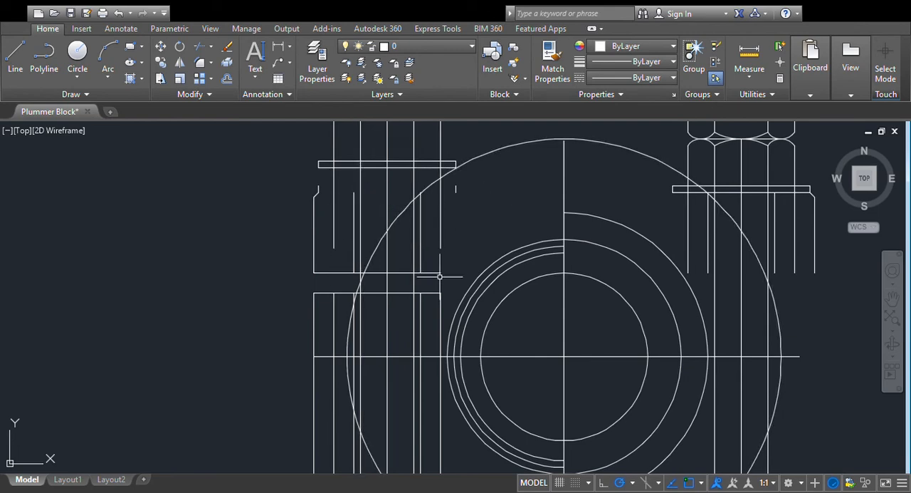
- Move the upper body's outer edge, chamfer and parting line up to the lower outer corner of the raised washer
{"action": "scroll", "coordinate": [410, 333], "scroll_direction": "down", "scroll_amount": 2}
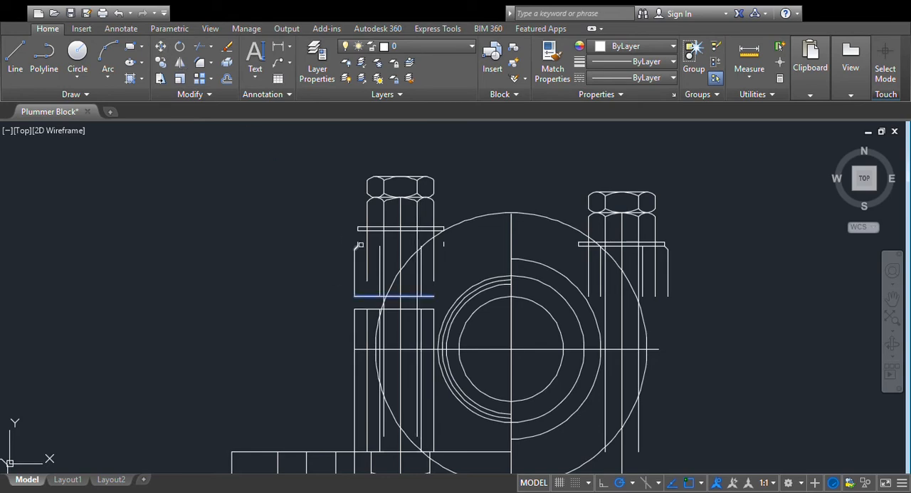
{"action": "left_click", "coordinate": [341, 265]}
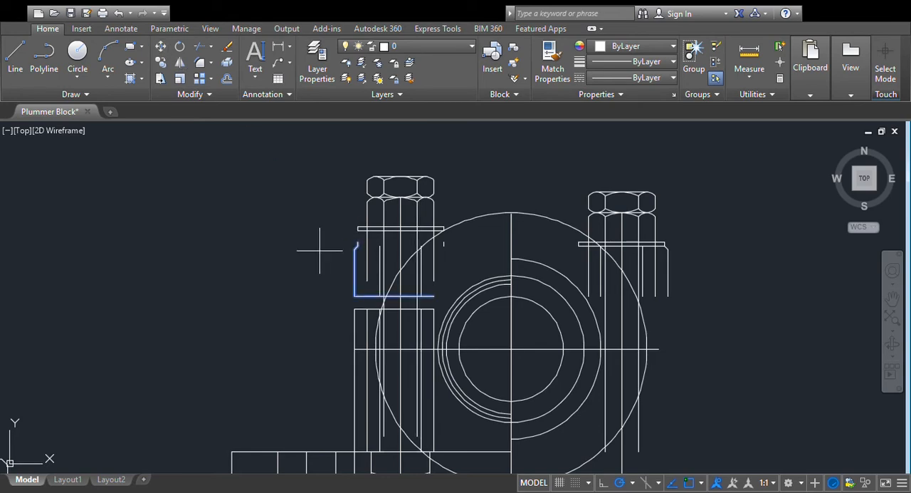
{"action": "left_click", "coordinate": [359, 231]}
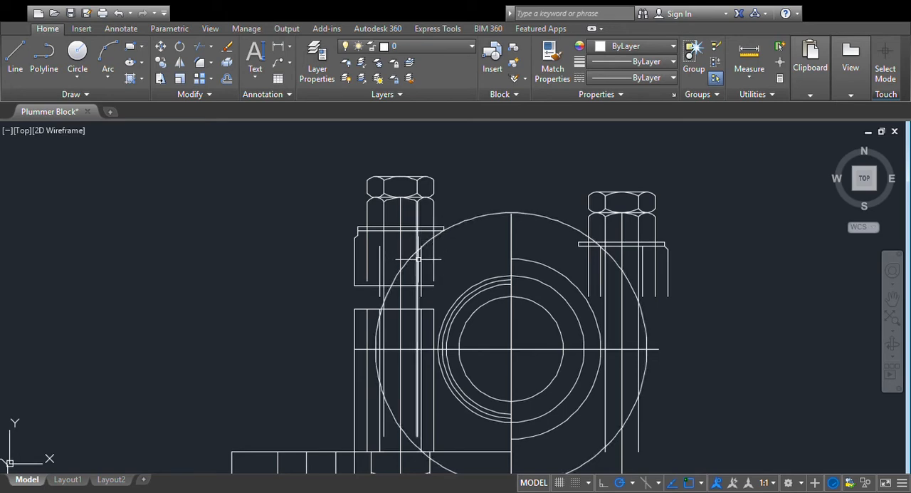
- Delete the two horizontal parting lines beside the bolt and both pieces of the horizontal centre line through the bore
{"action": "left_click", "coordinate": [424, 285]}
{"action": "key", "text": "Delete"}
{"action": "left_click", "coordinate": [426, 309]}
{"action": "key", "text": "Delete"}
{"action": "left_click", "coordinate": [495, 349]}
{"action": "key", "text": "Delete"}
{"action": "left_click", "coordinate": [522, 349]}
{"action": "key", "text": "Delete"}
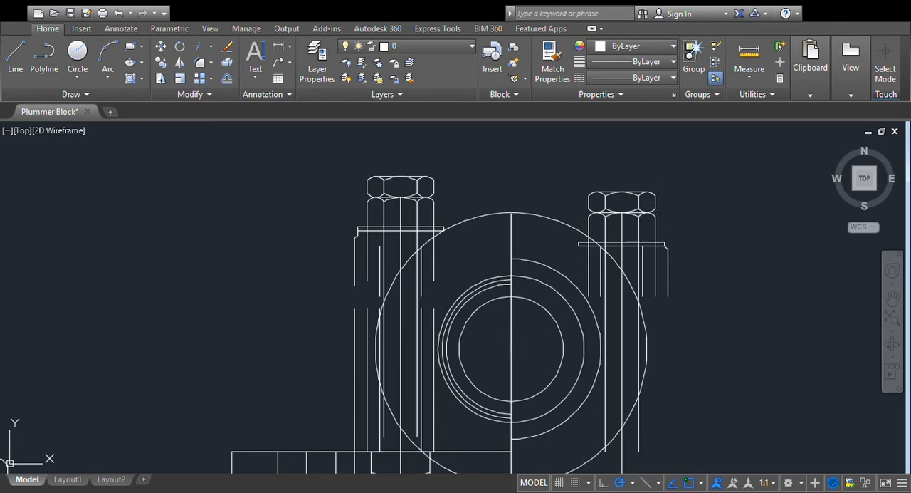
- Delete the old mirrored bolt, washer and upper body lines on the far side of the bore
{"action": "left_click", "coordinate": [676, 194]}
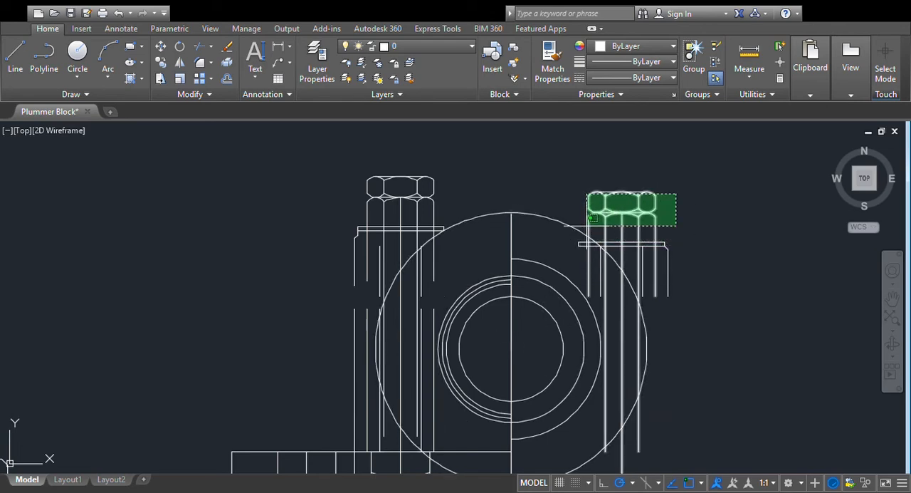
{"action": "left_click", "coordinate": [590, 224]}
{"action": "key", "text": "Delete"}
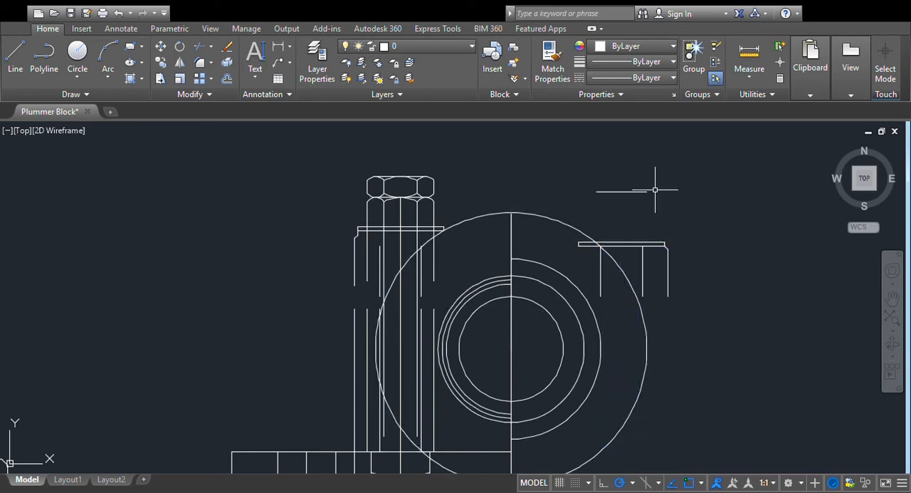
{"action": "left_click", "coordinate": [626, 171]}
{"action": "left_click", "coordinate": [723, 309]}
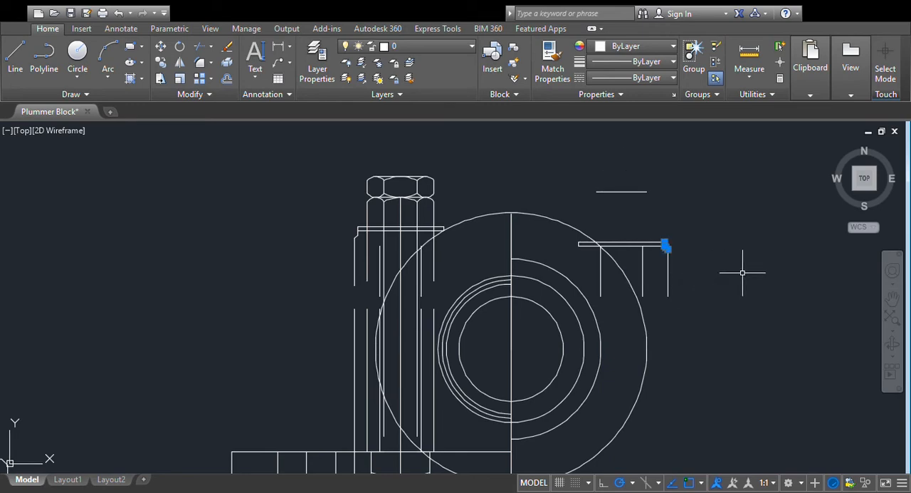
{"action": "left_click", "coordinate": [716, 197]}
{"action": "left_click", "coordinate": [614, 299]}
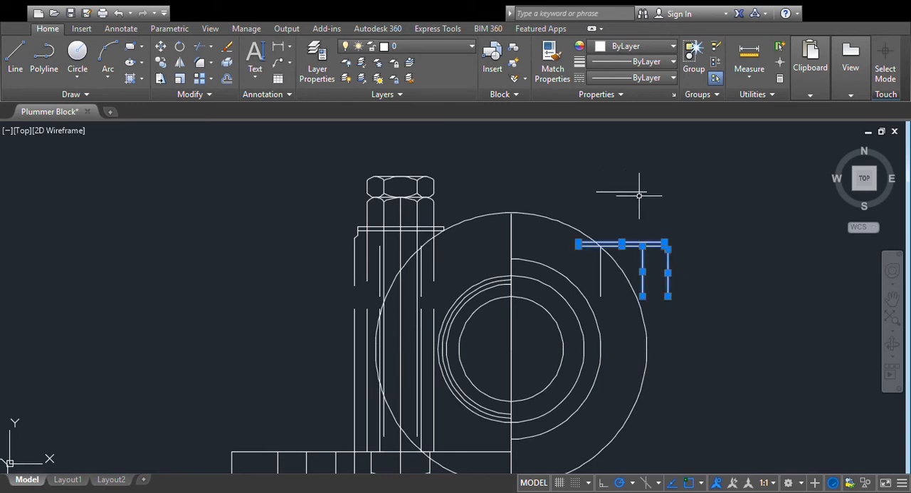
{"action": "left_click", "coordinate": [640, 192]}
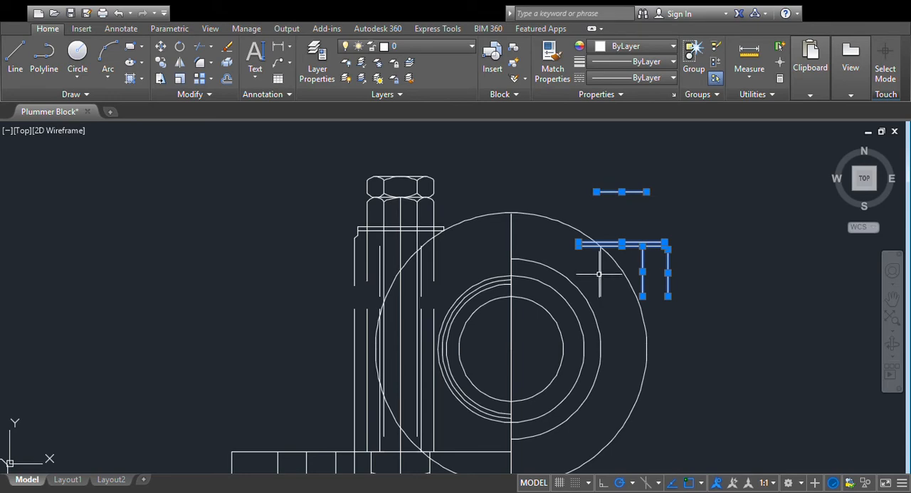
{"action": "key", "text": "Delete"}
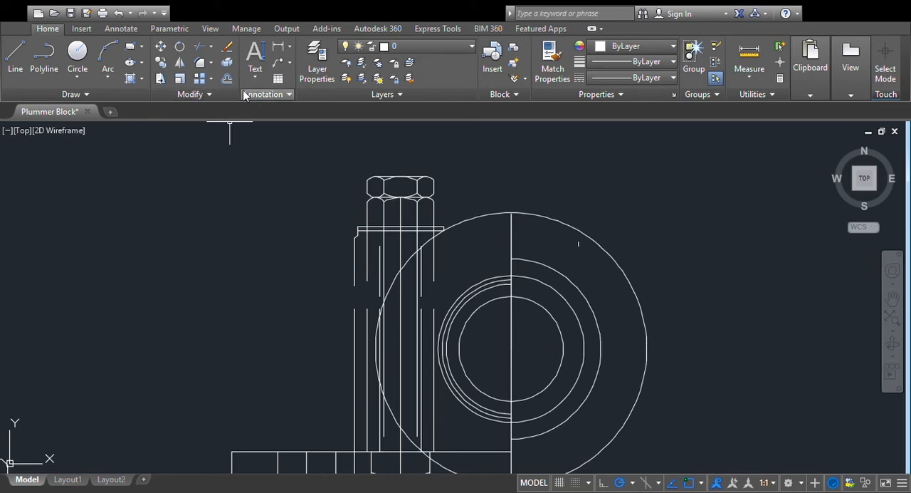
- Mirror the raised bolt and its washer lines about the vertical bore centre line, keeping the originals
{"action": "left_click", "coordinate": [442, 157]}
{"action": "left_click", "coordinate": [347, 221]}
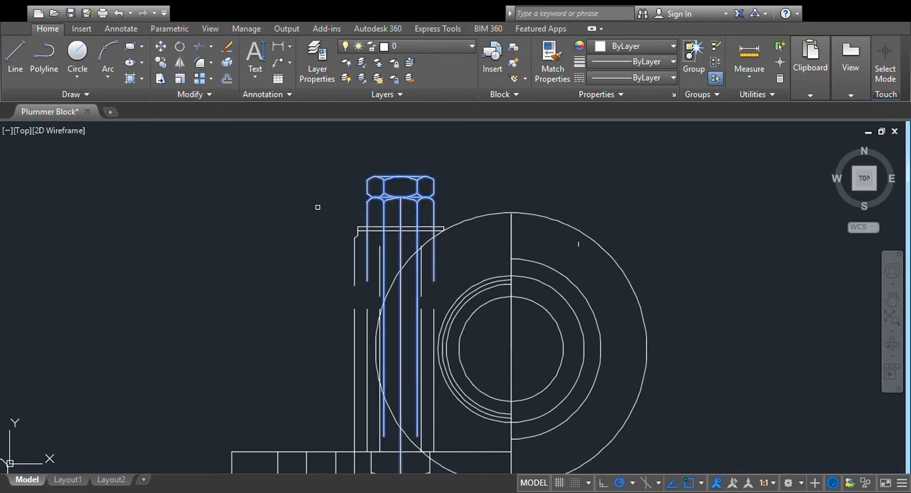
{"action": "left_click", "coordinate": [424, 228]}
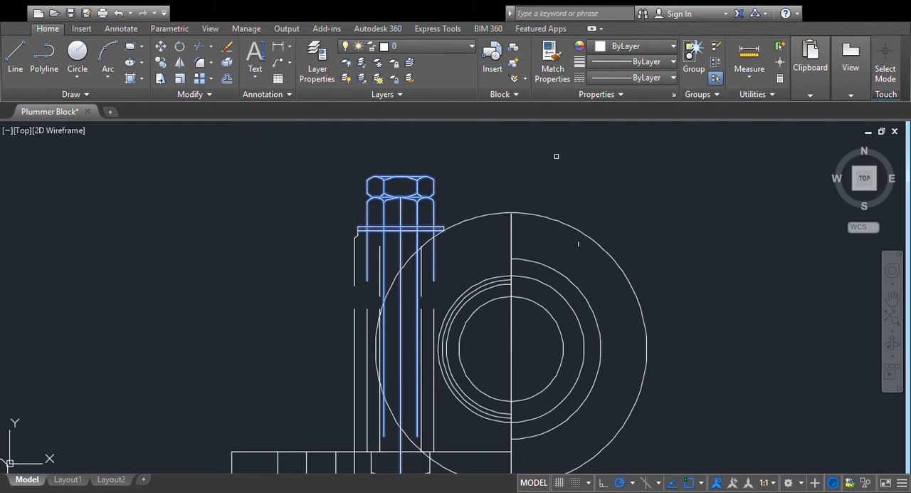
{"action": "left_click", "coordinate": [512, 214]}
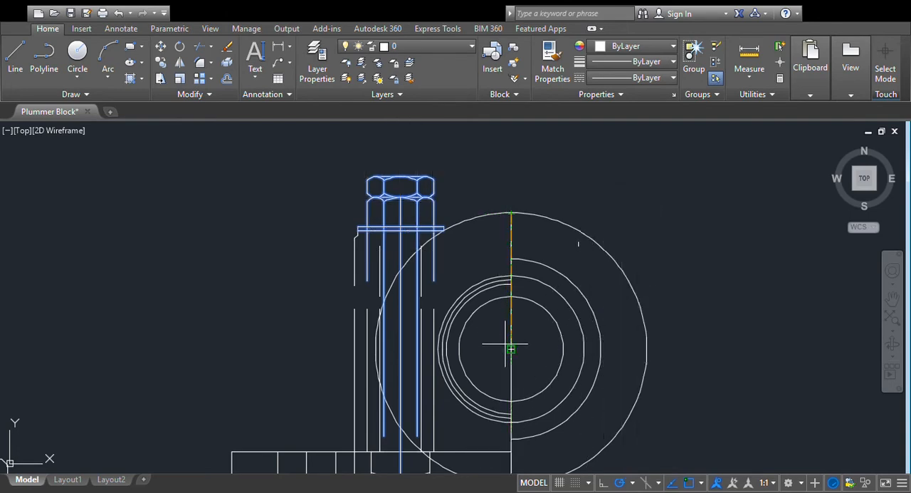
{"action": "left_click", "coordinate": [511, 349]}
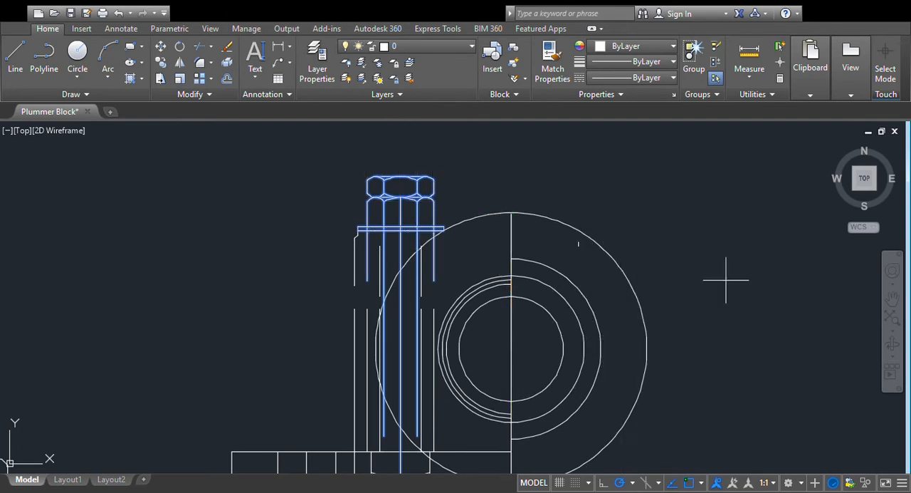
{"action": "key", "text": "Return"}
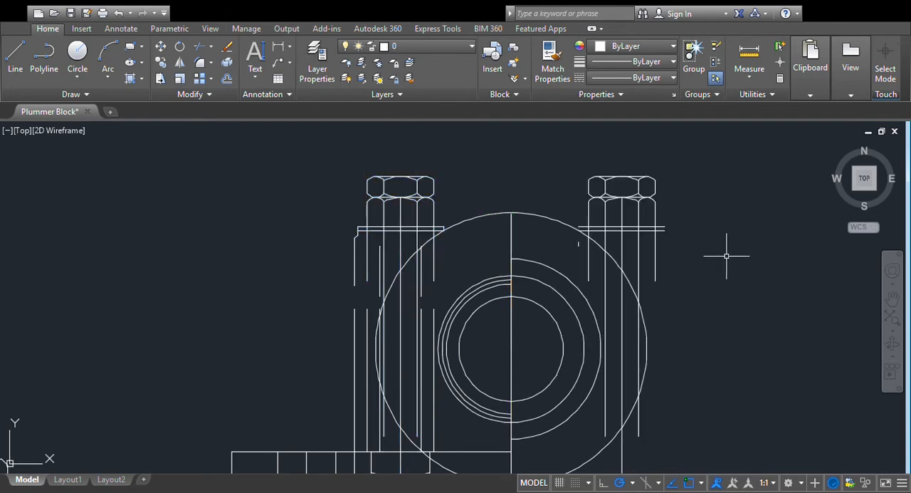
- Close both ends of the mirrored washer with short vertical lines between its two horizontal edges
{"action": "scroll", "coordinate": [727, 252], "scroll_direction": "up", "scroll_amount": 5}
{"action": "left_click", "coordinate": [346, 226]}
{"action": "left_click", "coordinate": [14, 56]}
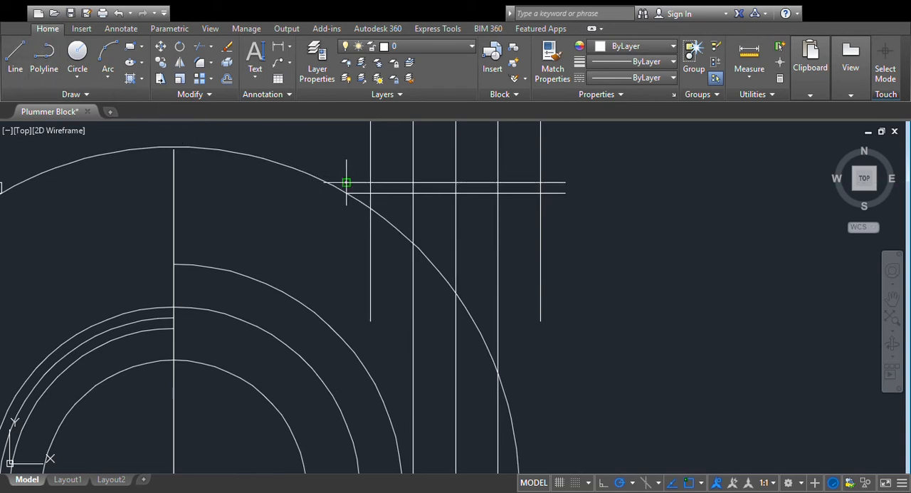
{"action": "key", "text": "Escape"}
{"action": "left_click", "coordinate": [16, 57]}
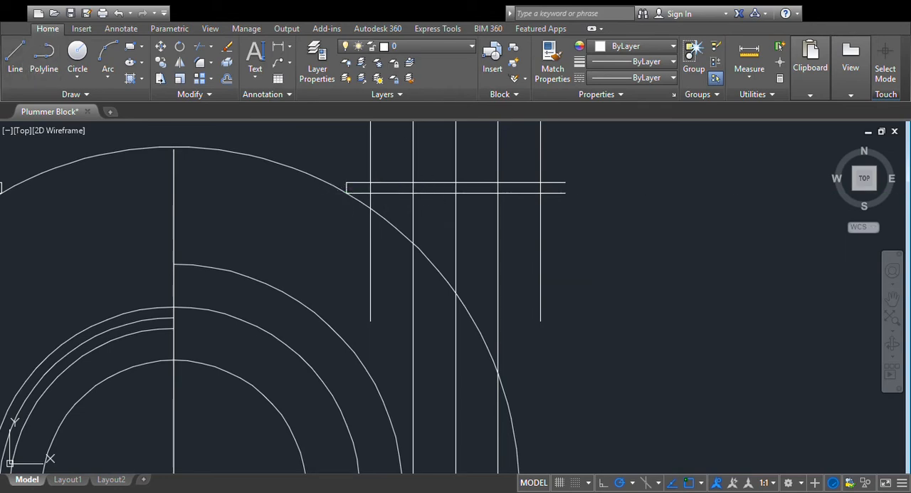
{"action": "left_click", "coordinate": [566, 192]}
{"action": "right_click", "coordinate": [653, 191]}
{"action": "left_click", "coordinate": [685, 200]}
{"action": "scroll", "coordinate": [672, 207], "scroll_direction": "down", "scroll_amount": 4}
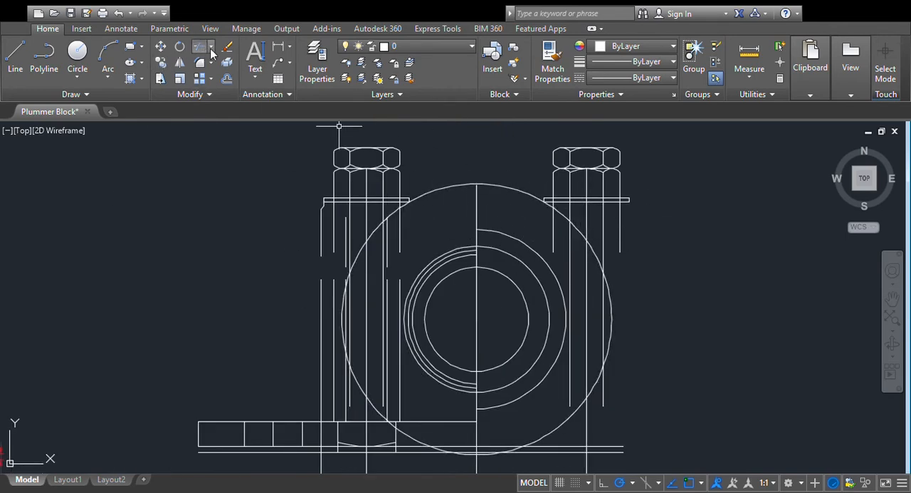
- Trim the radius 65 circle so only the upper arc between the inner ends of the two washers remains
{"action": "scroll", "coordinate": [497, 132], "scroll_direction": "up", "scroll_amount": 2}
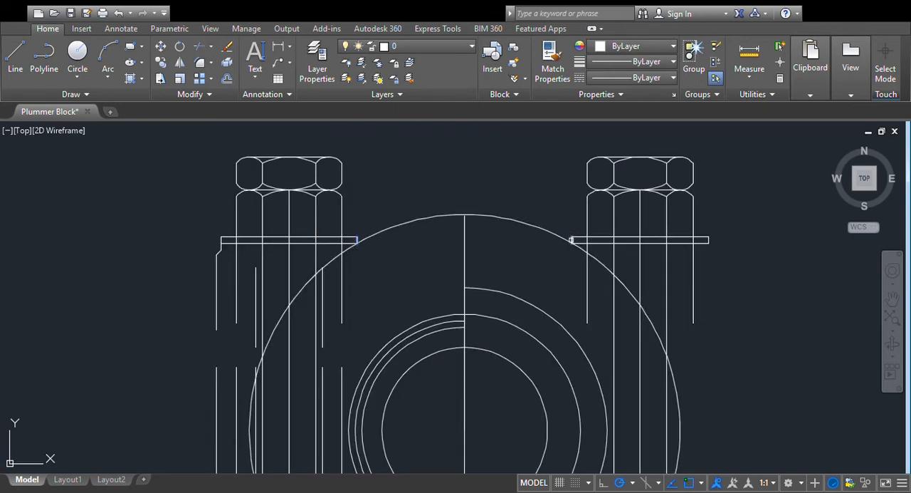
{"action": "left_click", "coordinate": [604, 267]}
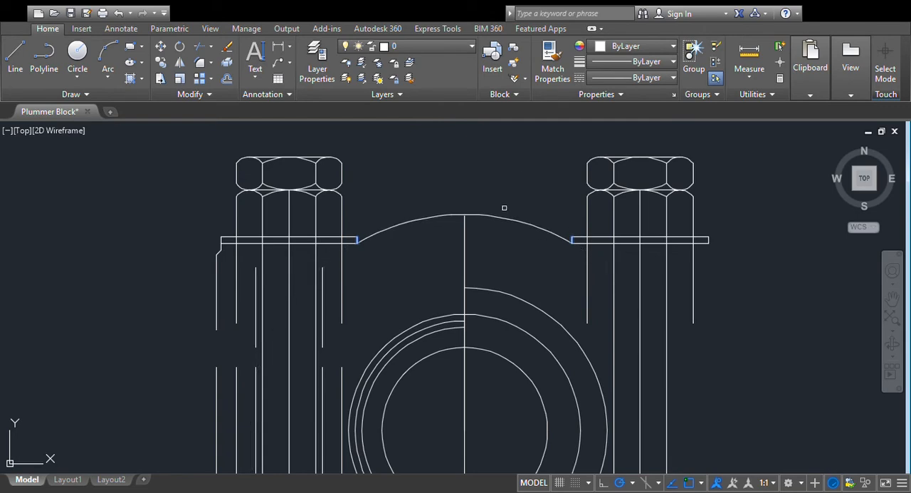
{"action": "scroll", "coordinate": [497, 184], "scroll_direction": "down", "scroll_amount": 4}
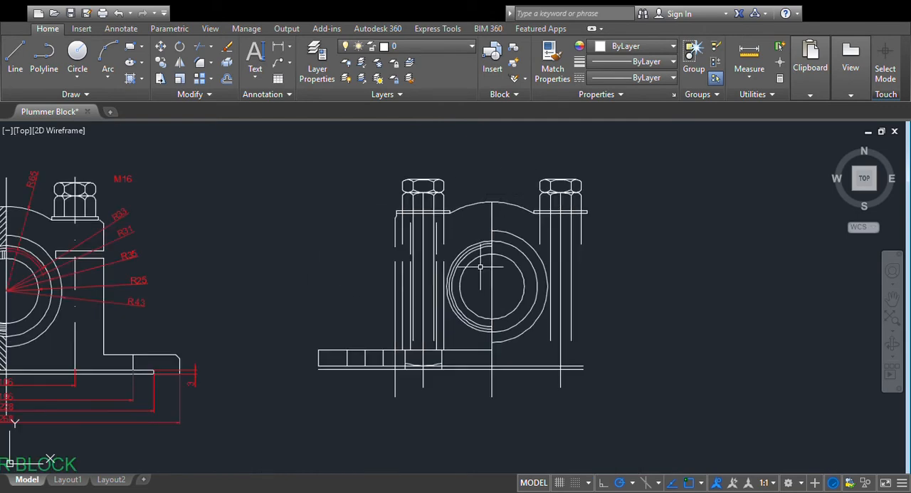
- Delete the five lower vertical segments of the body, hole and bolt-head lines around the sectioned-side bolt
{"action": "scroll", "coordinate": [492, 237], "scroll_direction": "up", "scroll_amount": 2}
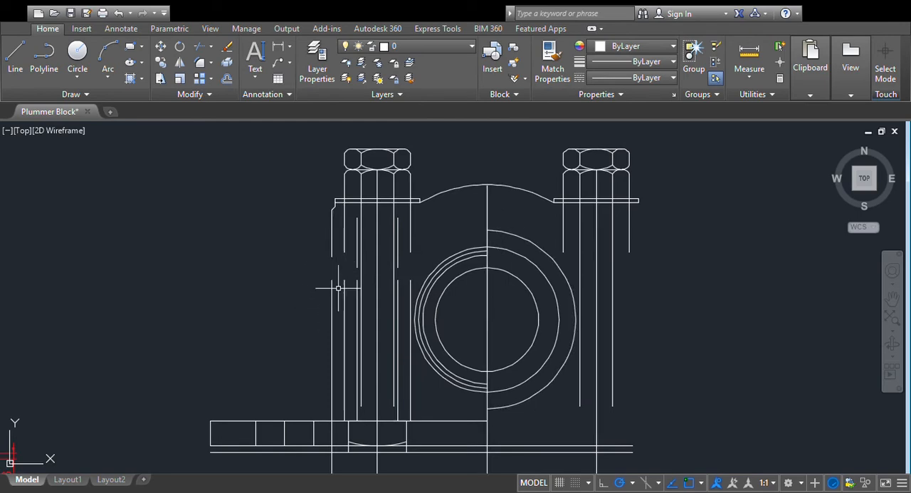
{"action": "left_click_drag", "start_coordinate": [356, 280], "coordinate": [319, 302]}
{"action": "key", "text": "Delete"}
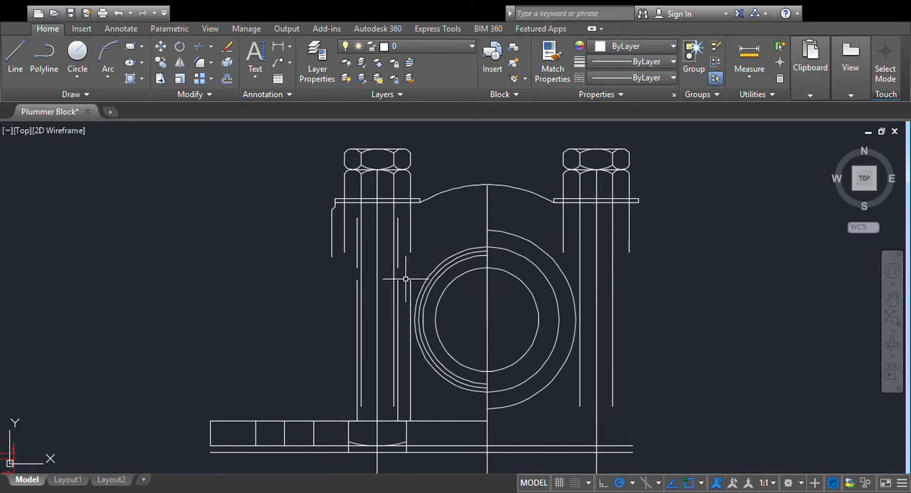
{"action": "left_click", "coordinate": [397, 287]}
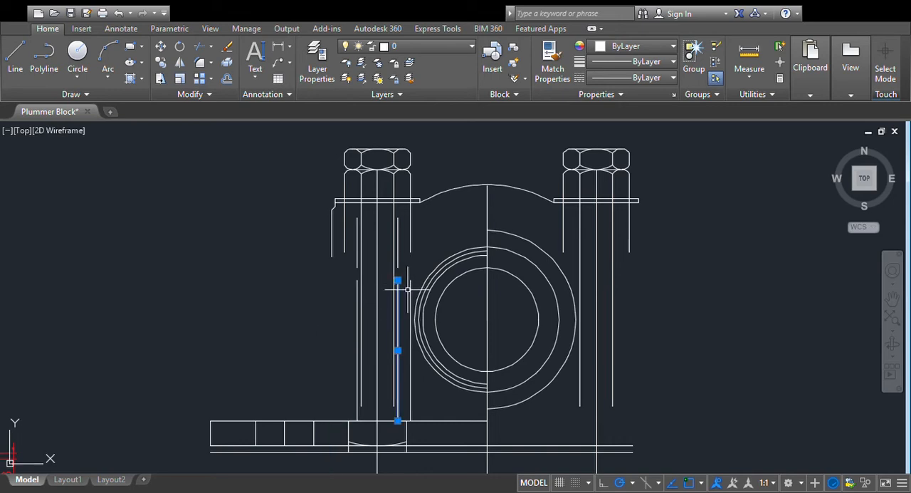
{"action": "key", "text": "Delete"}
{"action": "left_click", "coordinate": [411, 285]}
{"action": "key", "text": "Delete"}
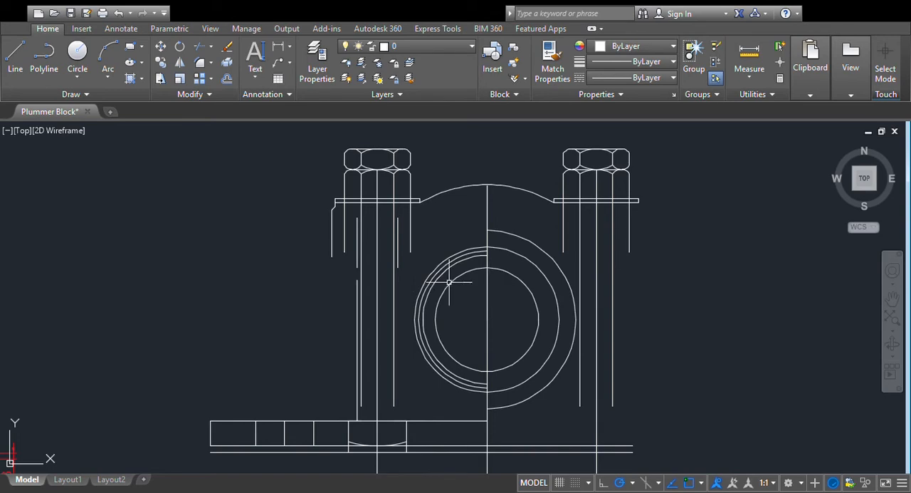
{"action": "left_click", "coordinate": [357, 304]}
{"action": "key", "text": "Delete"}
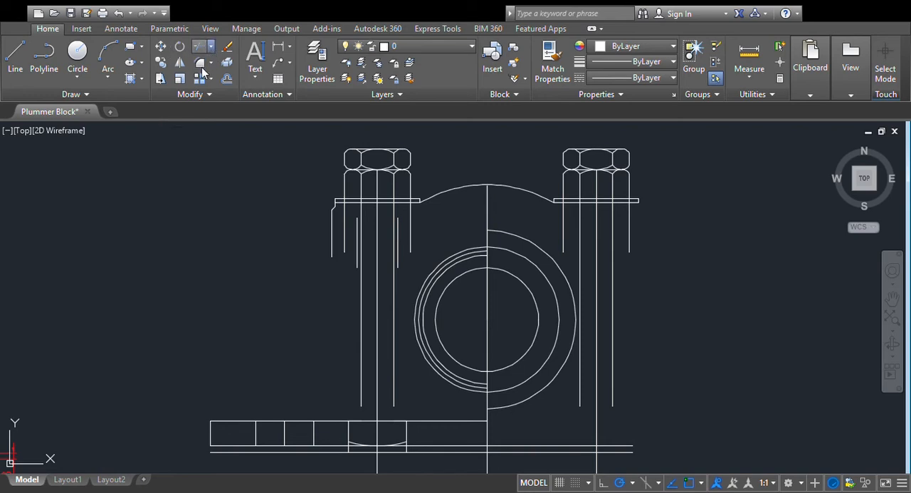
- Extend the bolt hole's two vertical side lines and the bolt head's outer line down to the base's top line
{"action": "left_click", "coordinate": [342, 419]}
{"action": "left_click", "coordinate": [357, 249]}
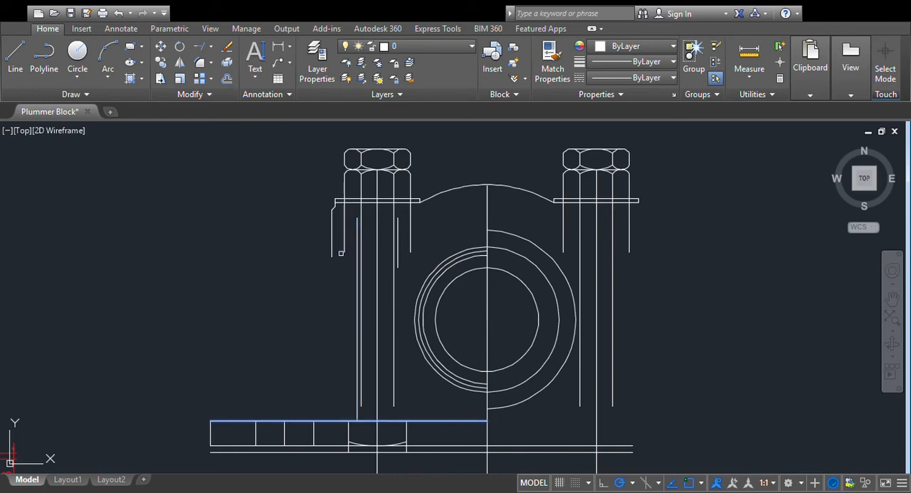
{"action": "left_click", "coordinate": [344, 252]}
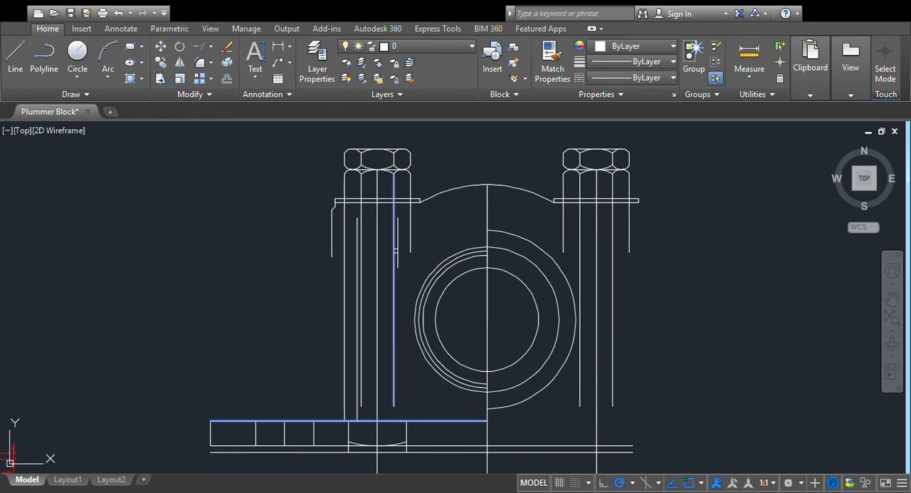
{"action": "left_click", "coordinate": [397, 252]}
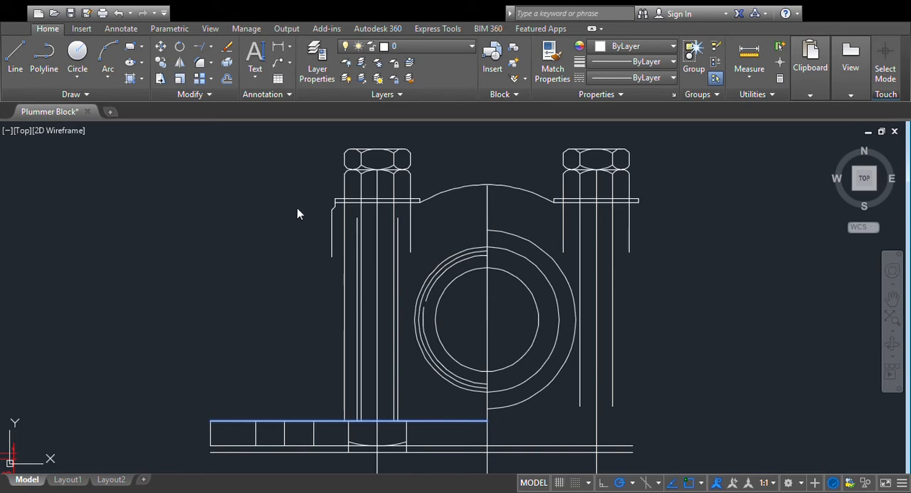
{"action": "key", "text": "Escape"}
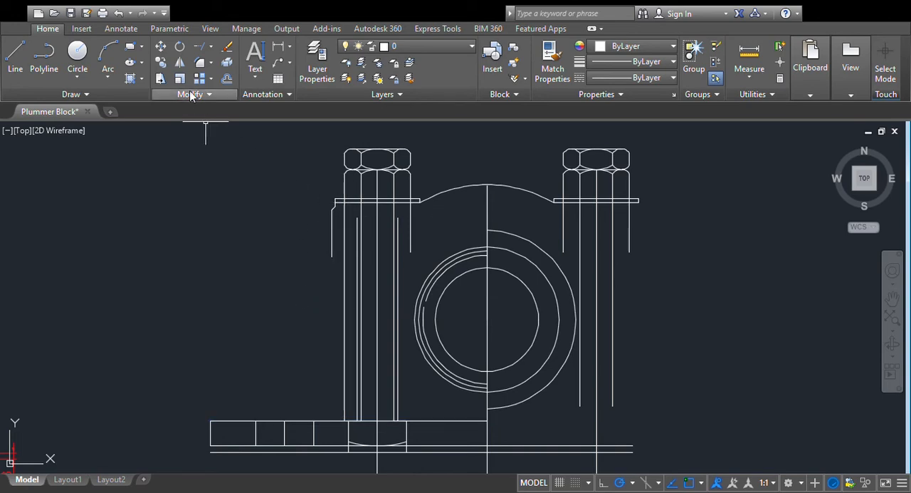
- Trim the bolt head's two outer vertical lines below the washer and extend the hole's side lines up to the washer
{"action": "left_click", "coordinate": [201, 66]}
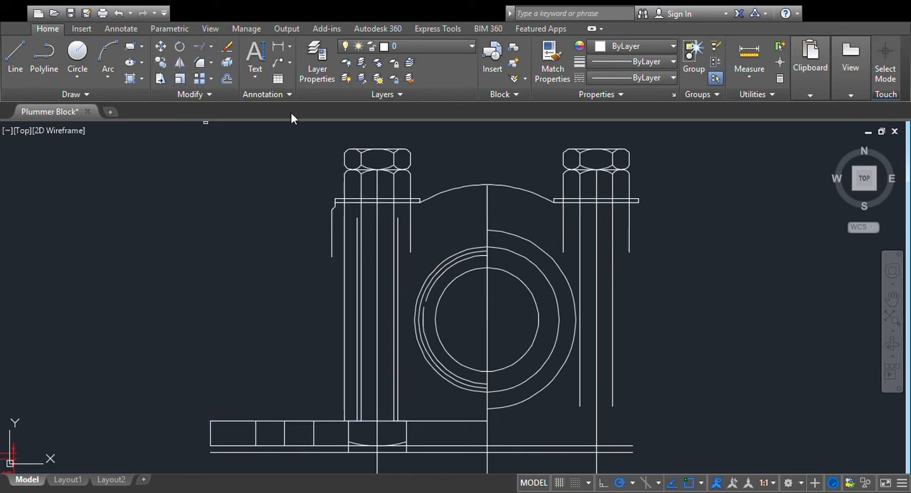
{"action": "left_click", "coordinate": [348, 201]}
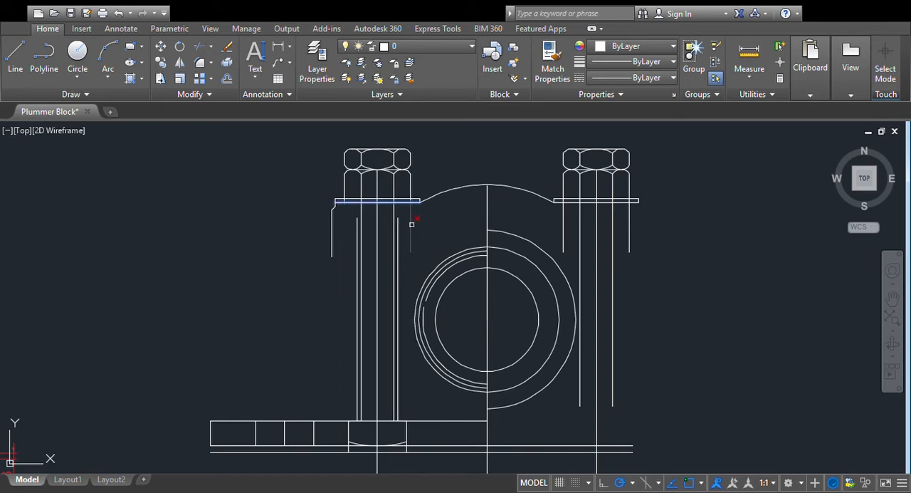
{"action": "key", "text": "Escape"}
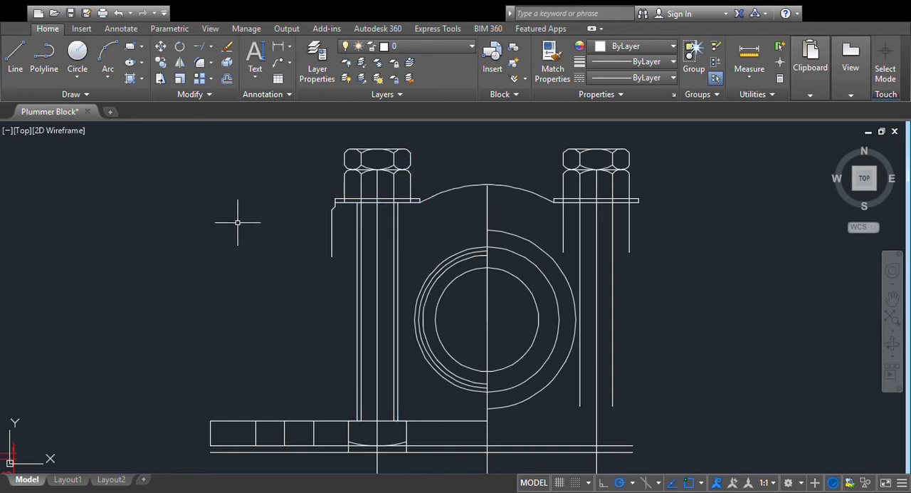
- Offset the washer's lower edge 24 mm downward, and offset the resulting line another 6 mm down to form the parting gap
{"action": "type", "text": "p"}
{"action": "key", "text": "Return"}
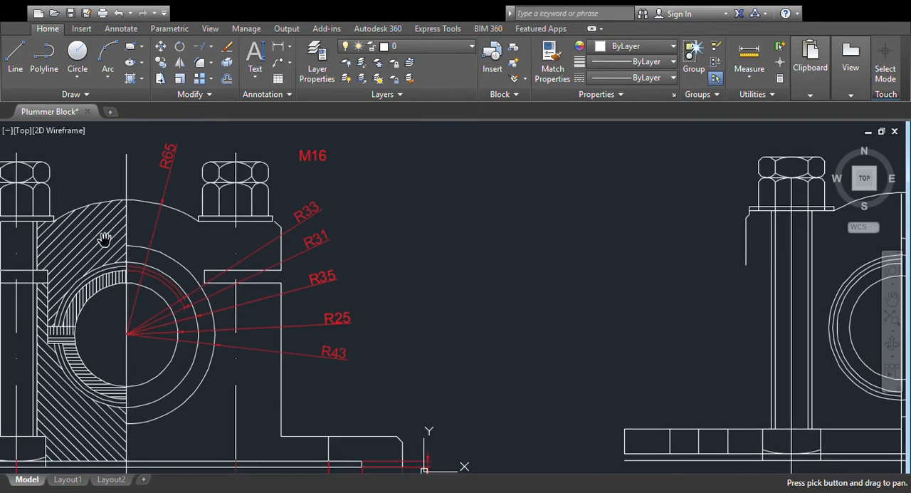
{"action": "left_click_drag", "start_coordinate": [106, 239], "coordinate": [372, 247]}
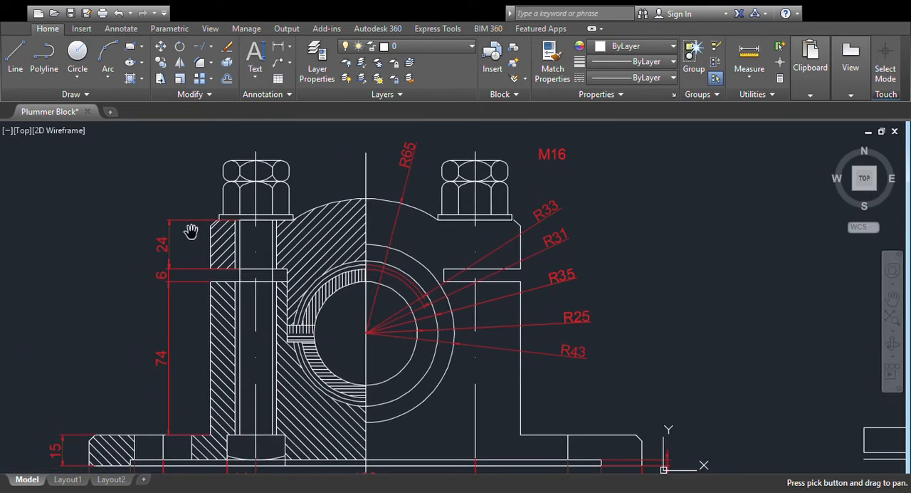
{"action": "left_click_drag", "start_coordinate": [665, 285], "coordinate": [165, 269]}
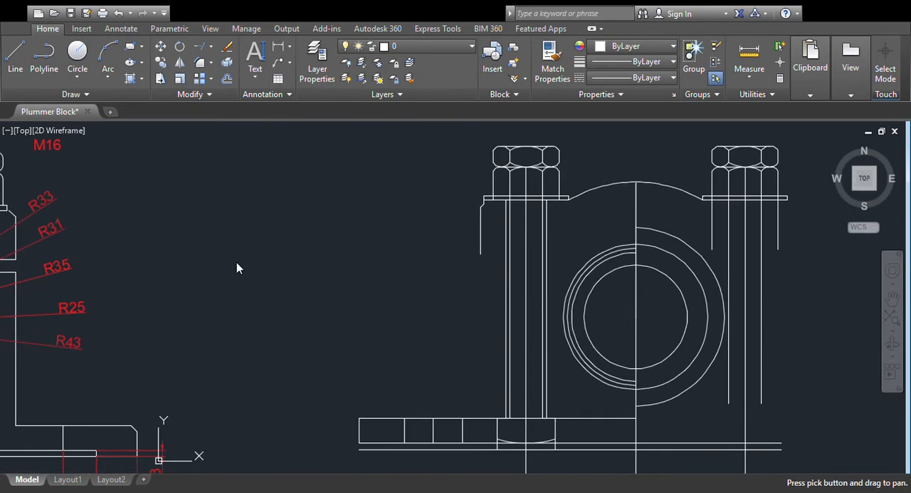
{"action": "key", "text": "Escape"}
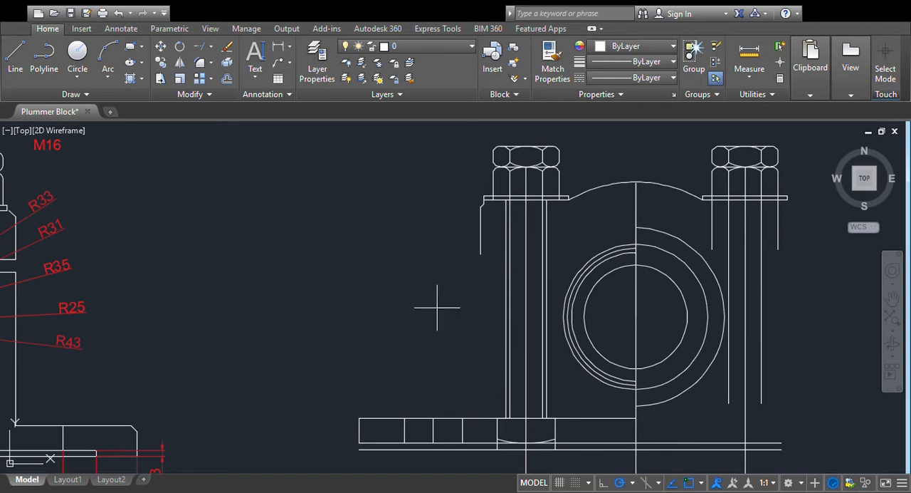
{"action": "left_click", "coordinate": [499, 200]}
{"action": "left_click", "coordinate": [490, 298]}
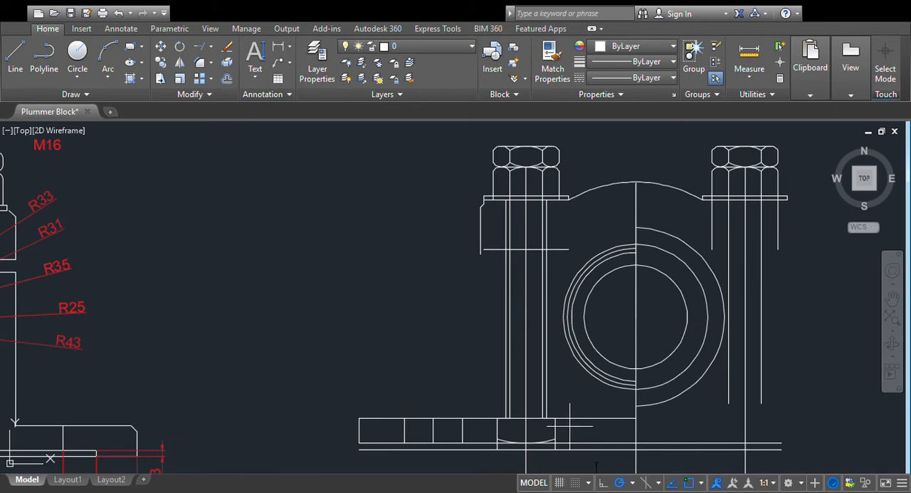
{"action": "left_click", "coordinate": [516, 250]}
{"action": "left_click", "coordinate": [515, 291]}
- Extend the body's outer vertical line down to the base's top line and both parting lines outward to meet it
{"action": "middle_click_drag", "start_coordinate": [440, 295], "coordinate": [393, 246]}
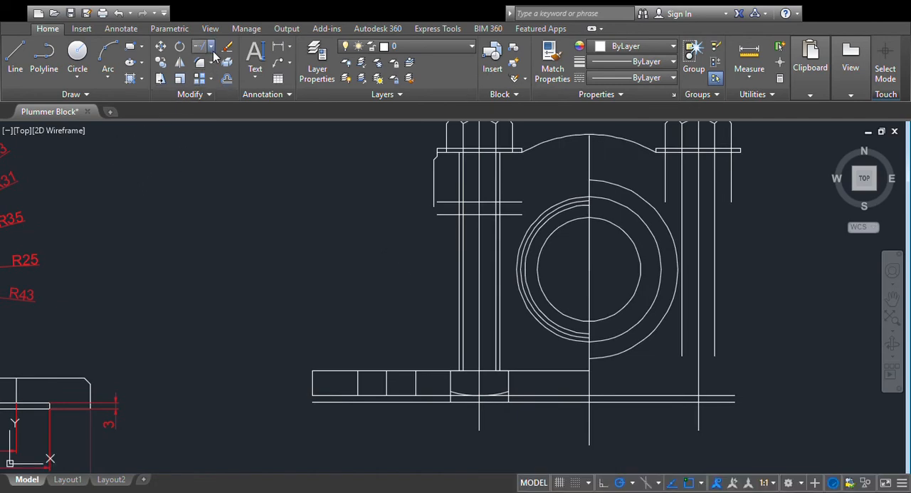
{"action": "left_click", "coordinate": [389, 369]}
{"action": "left_click", "coordinate": [432, 195]}
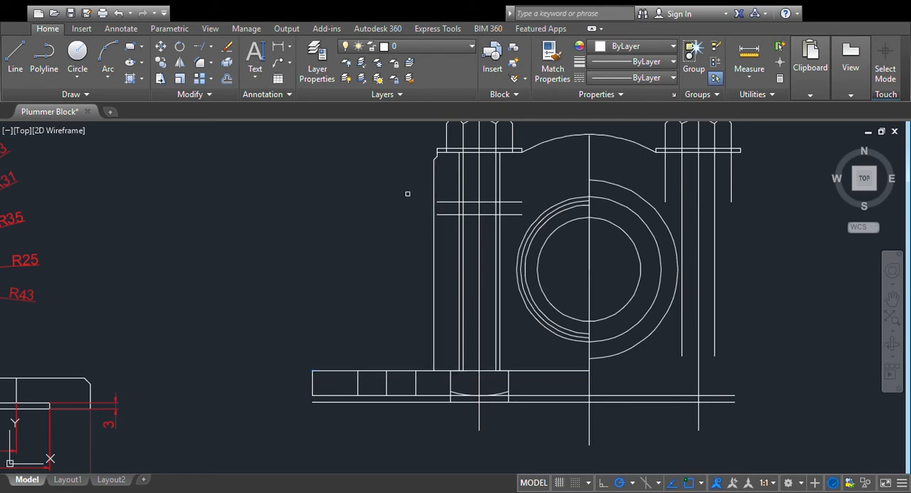
{"action": "key", "text": "Escape"}
{"action": "left_click", "coordinate": [443, 201]}
{"action": "left_click", "coordinate": [443, 214]}
{"action": "key", "text": "Escape"}
- Trim away the piece of the body's outer vertical line between the two parting lines
{"action": "left_click", "coordinate": [212, 51]}
{"action": "left_click", "coordinate": [199, 66]}
{"action": "left_click", "coordinate": [448, 202]}
{"action": "left_click", "coordinate": [450, 215]}
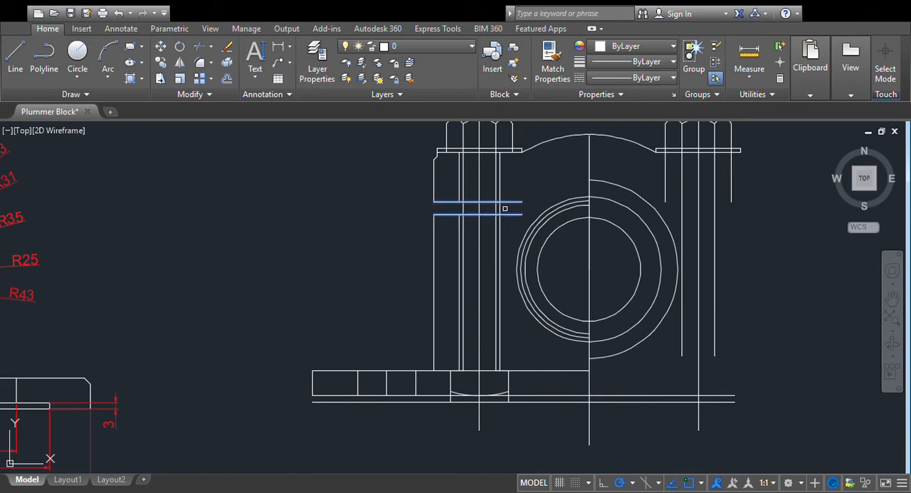
{"action": "key", "text": "Return"}
- Trim the base's top line inside the body outline, keeping the outer flange portion and the bolt recess's top edge
{"action": "scroll", "coordinate": [514, 194], "scroll_direction": "down", "scroll_amount": 2}
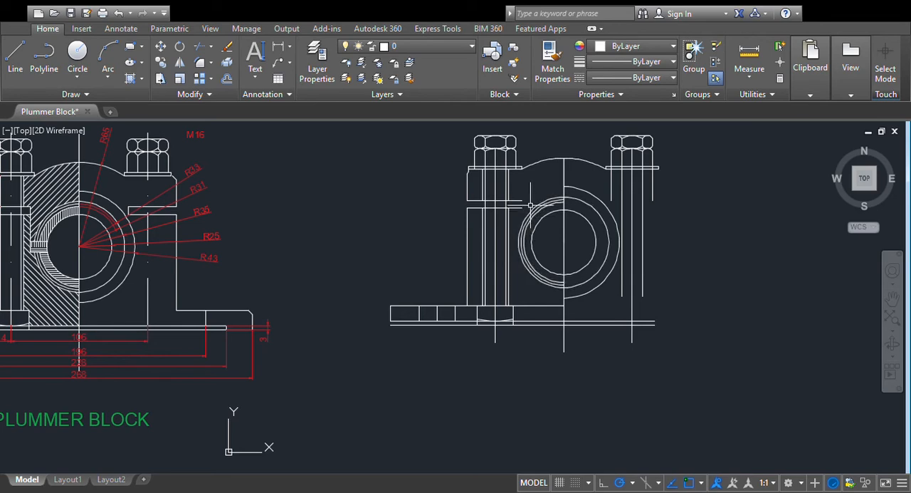
{"action": "scroll", "coordinate": [527, 206], "scroll_direction": "down", "scroll_amount": 2}
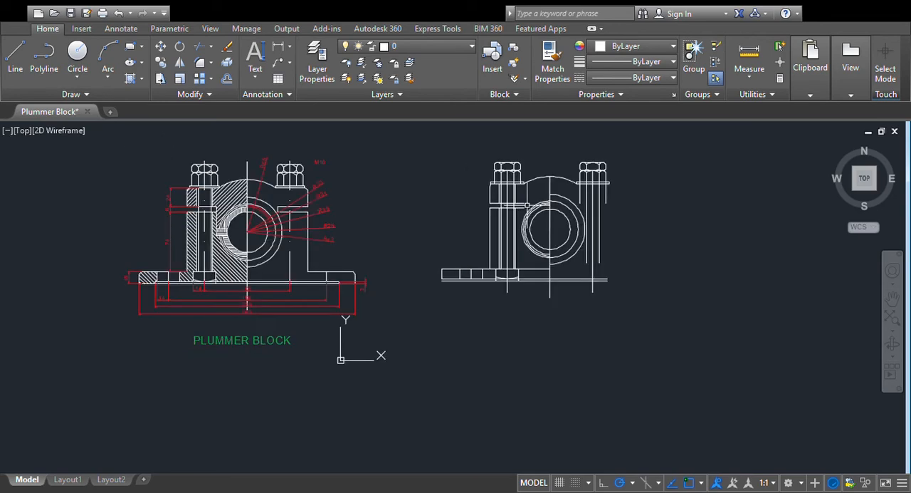
{"action": "scroll", "coordinate": [531, 204], "scroll_direction": "up", "scroll_amount": 2}
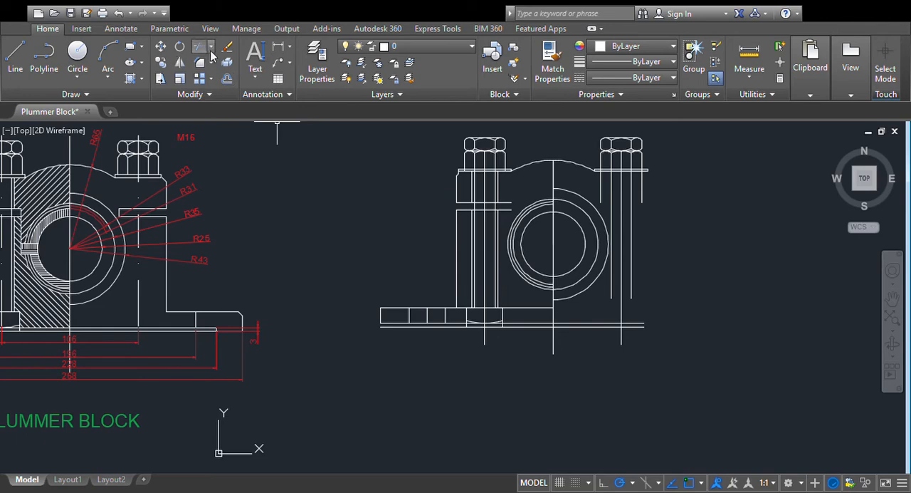
{"action": "scroll", "coordinate": [410, 249], "scroll_direction": "down", "scroll_amount": 2}
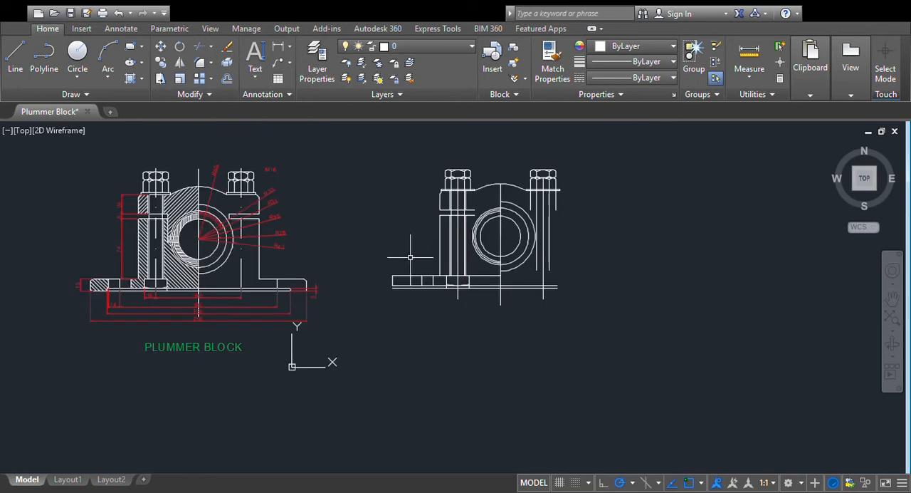
{"action": "scroll", "coordinate": [467, 295], "scroll_direction": "up", "scroll_amount": 2}
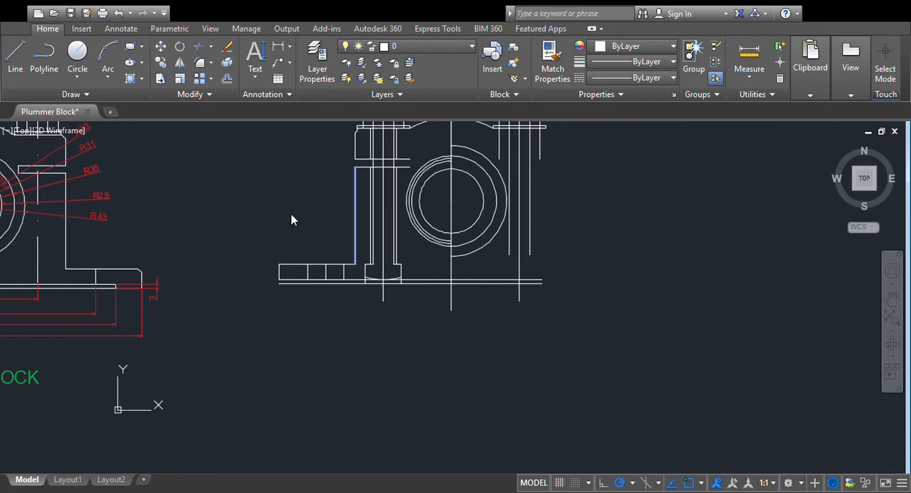
{"action": "scroll", "coordinate": [674, 250], "scroll_direction": "down", "scroll_amount": 1}
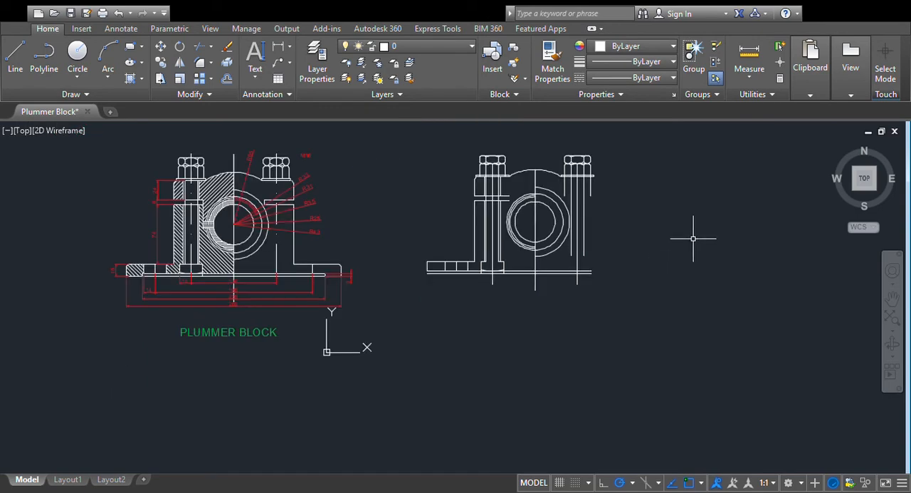
- Measure the horizontal distance from the bore centre to the inner end of the left parting gap on the reference drawing
{"action": "left_click", "coordinate": [729, 347]}
{"action": "left_click_drag", "start_coordinate": [419, 184], "coordinate": [418, 292]}
{"action": "scroll", "coordinate": [387, 251], "scroll_direction": "up", "scroll_amount": 2}
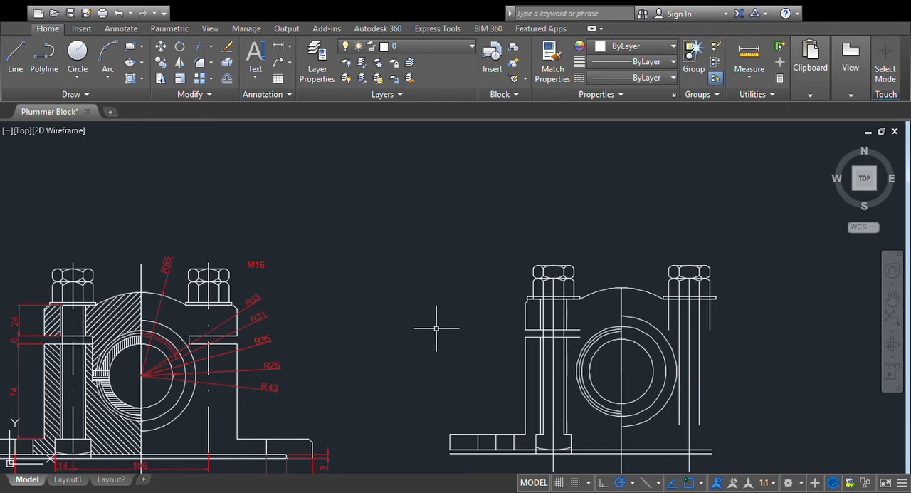
{"action": "scroll", "coordinate": [360, 314], "scroll_direction": "up", "scroll_amount": 2}
{"action": "scroll", "coordinate": [342, 322], "scroll_direction": "down", "scroll_amount": 2}
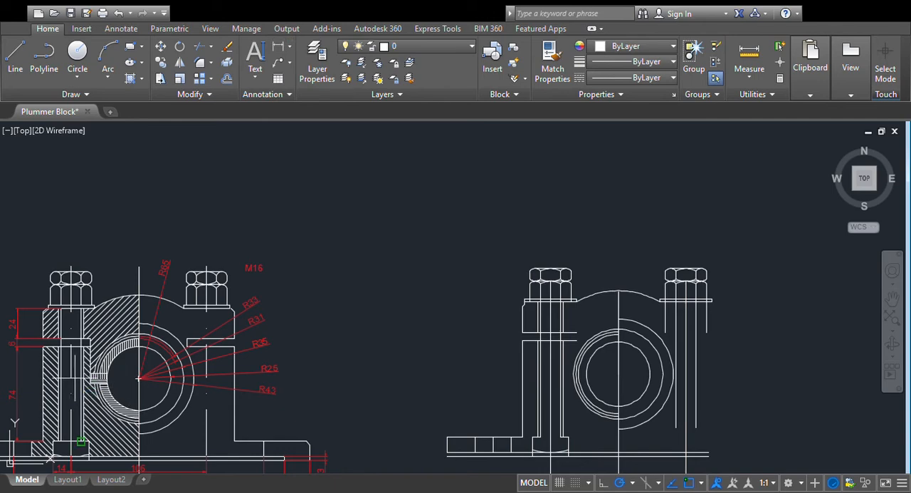
{"action": "scroll", "coordinate": [180, 383], "scroll_direction": "up", "scroll_amount": 2}
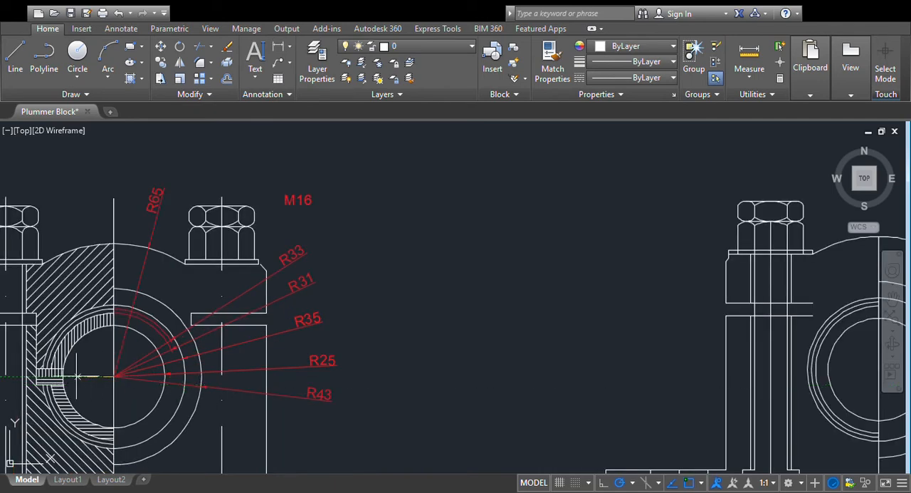
{"action": "left_click", "coordinate": [35, 378]}
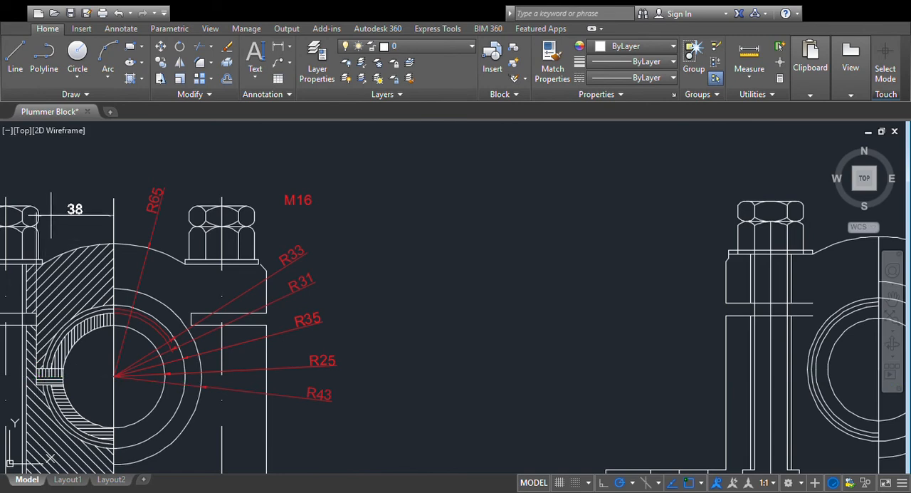
{"action": "left_click", "coordinate": [75, 299]}
{"action": "key", "text": "Escape"}
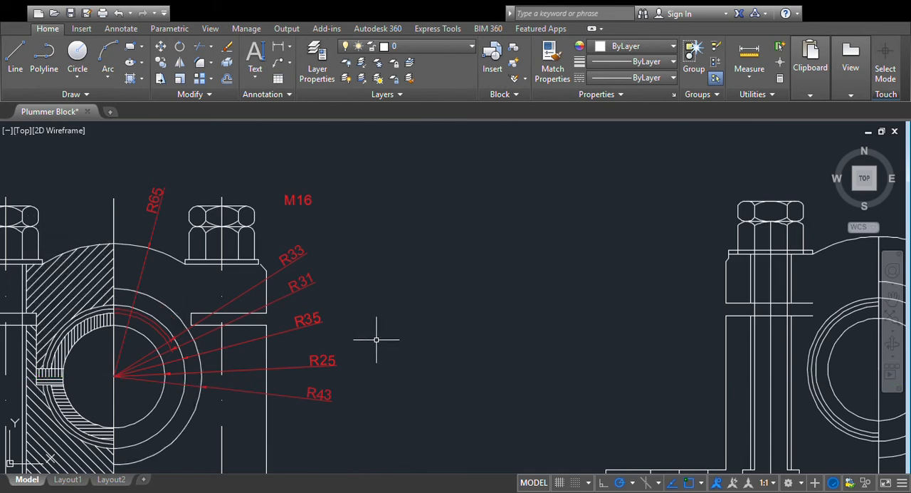
- Offset the bearing's vertical centre line 38 mm toward the sectioned left bolt to locate the parting gap's inner end
{"action": "scroll", "coordinate": [584, 280], "scroll_direction": "down", "scroll_amount": 2}
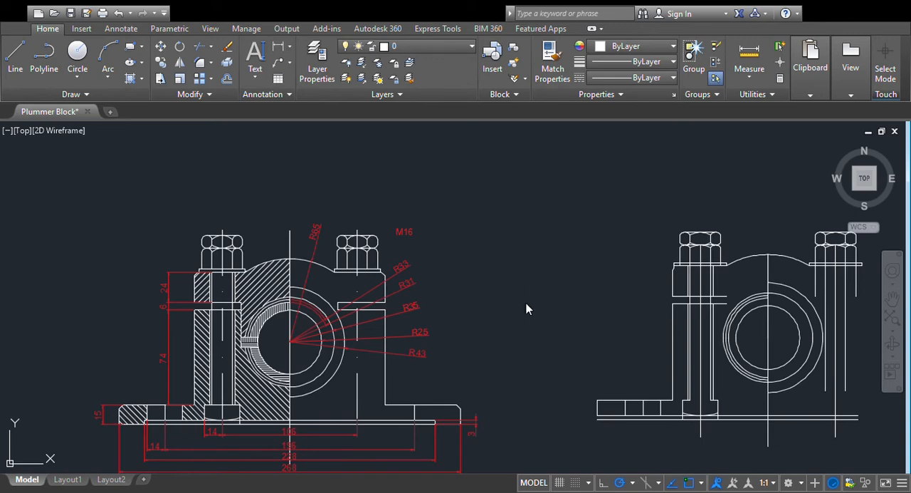
{"action": "mouse_move", "coordinate": [580, 220]}
{"action": "middle_mouse_down"}
{"action": "mouse_move", "coordinate": [487, 259]}
{"action": "mouse_move", "coordinate": [541, 276]}
{"action": "middle_mouse_up"}
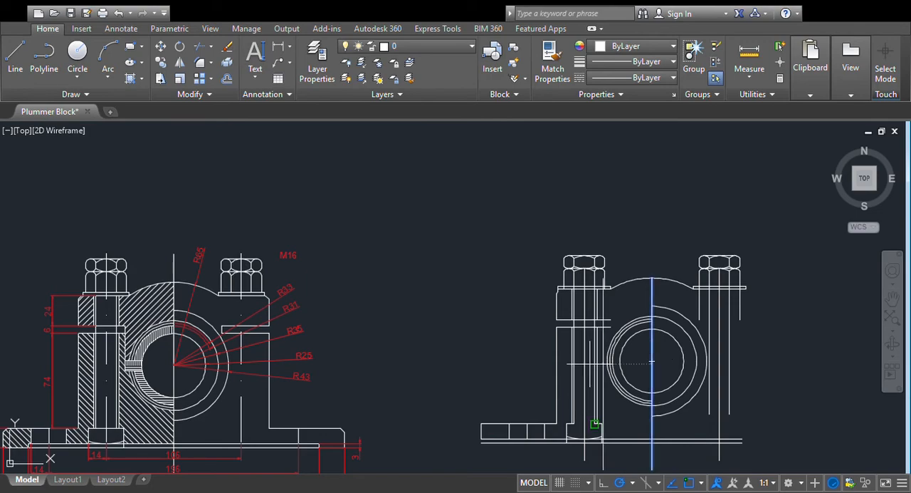
{"action": "scroll", "coordinate": [378, 347], "scroll_direction": "up", "scroll_amount": 4}
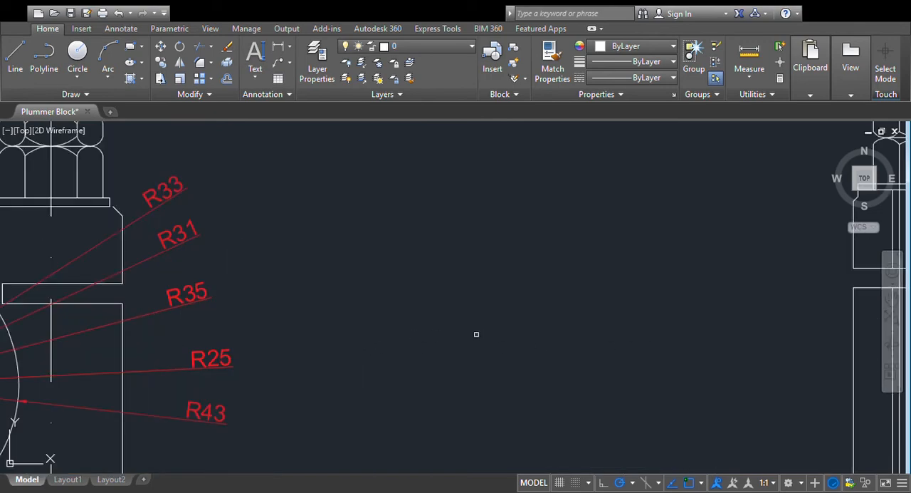
- Trim the offset vertical line above and below the left parting gap and the two parting lines beyond it
{"action": "mouse_move", "coordinate": [685, 336]}
{"action": "middle_mouse_down"}
{"action": "mouse_move", "coordinate": [537, 326]}
{"action": "mouse_move", "coordinate": [361, 292]}
{"action": "middle_mouse_up"}
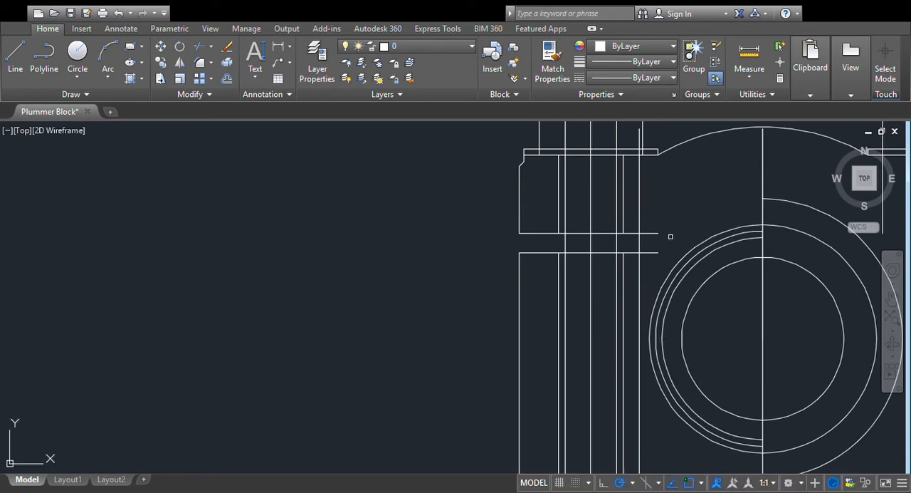
{"action": "left_click", "coordinate": [209, 48]}
{"action": "left_click", "coordinate": [656, 200]}
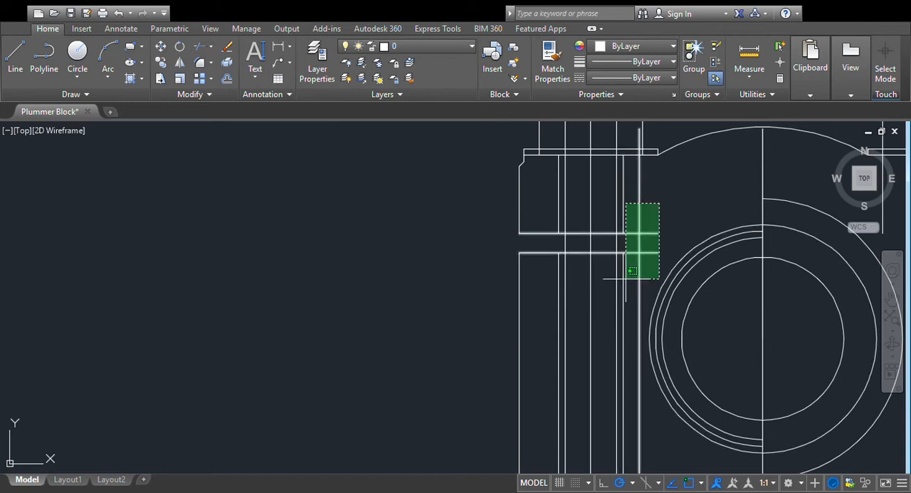
{"action": "left_click", "coordinate": [631, 269]}
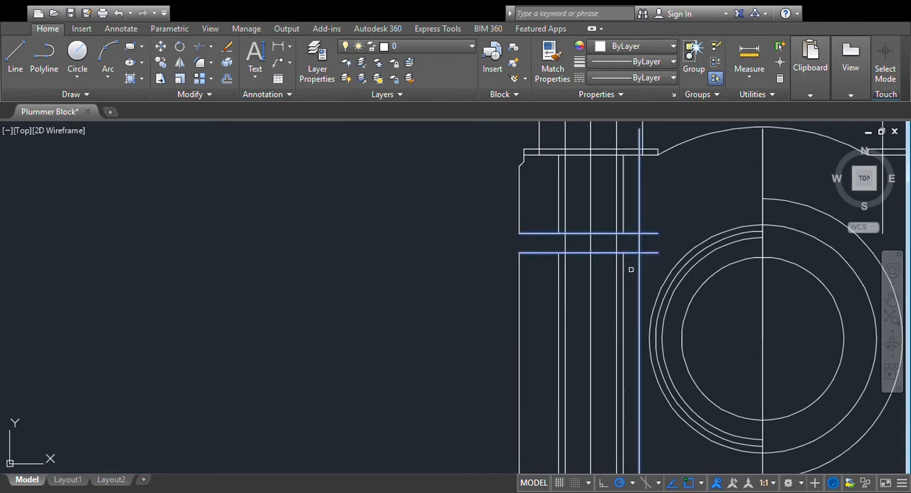
{"action": "left_click", "coordinate": [643, 208]}
{"action": "left_click", "coordinate": [648, 233]}
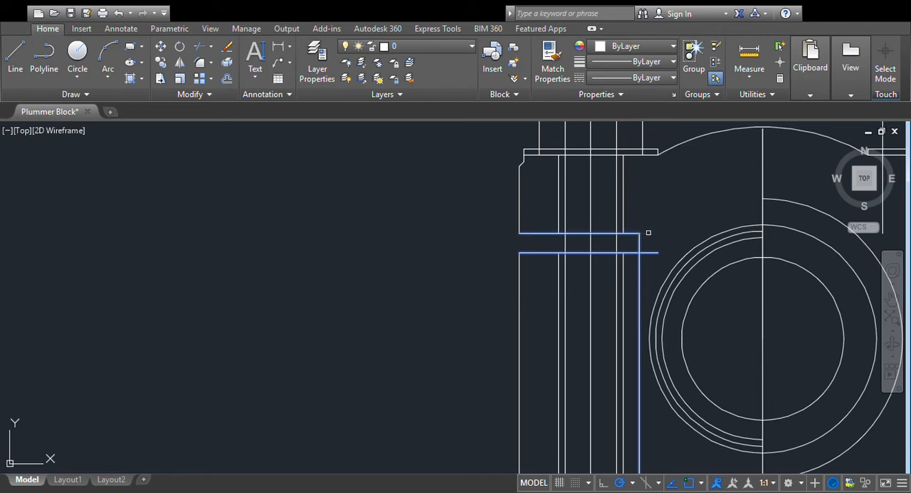
{"action": "left_click", "coordinate": [648, 252]}
{"action": "left_click", "coordinate": [640, 257]}
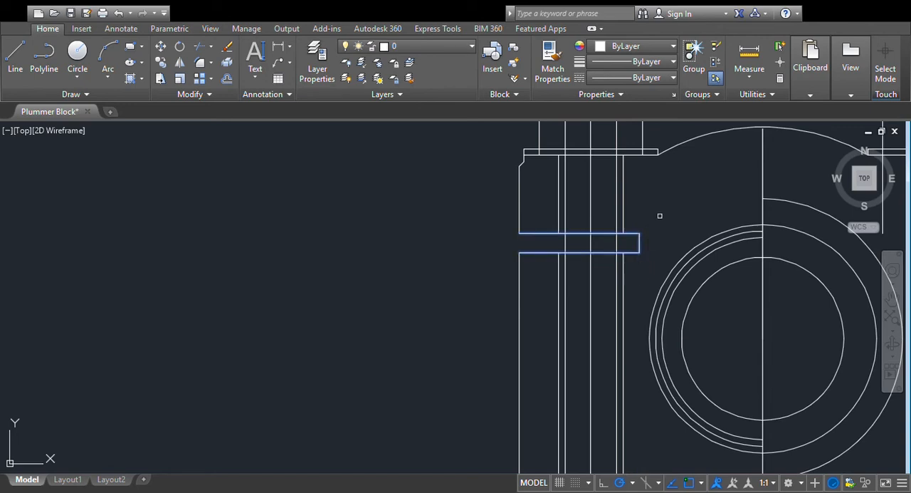
{"action": "key", "text": "Escape"}
- Draw a horizontal line from the bore centre outward past the left side of the body
{"action": "scroll", "coordinate": [677, 193], "scroll_direction": "down", "scroll_amount": 4}
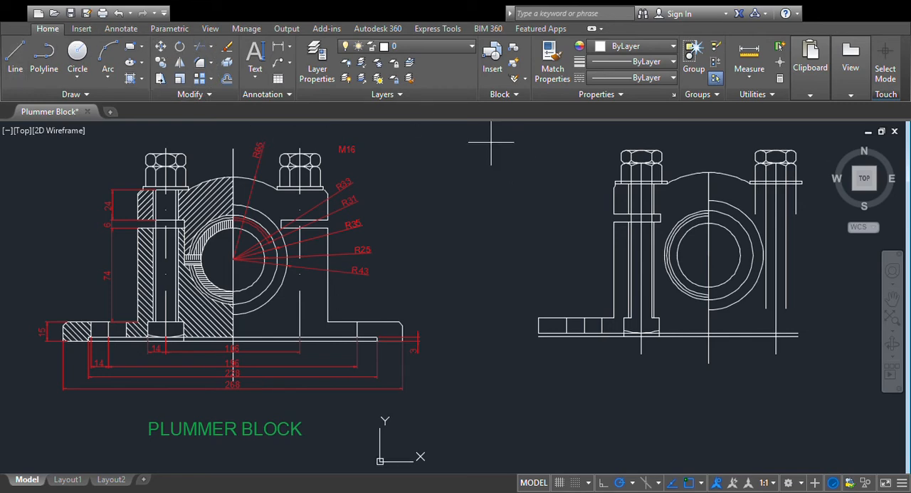
{"action": "left_click", "coordinate": [709, 254]}
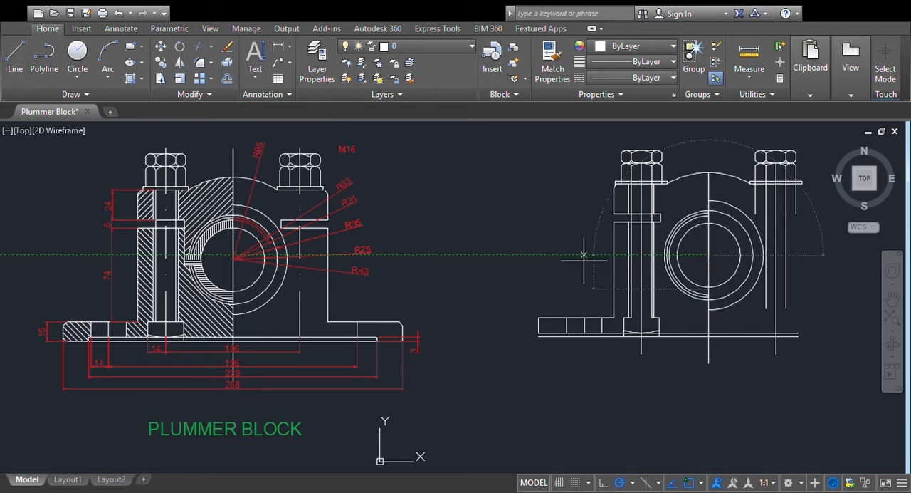
{"action": "left_click", "coordinate": [563, 254]}
{"action": "key", "text": "Escape"}
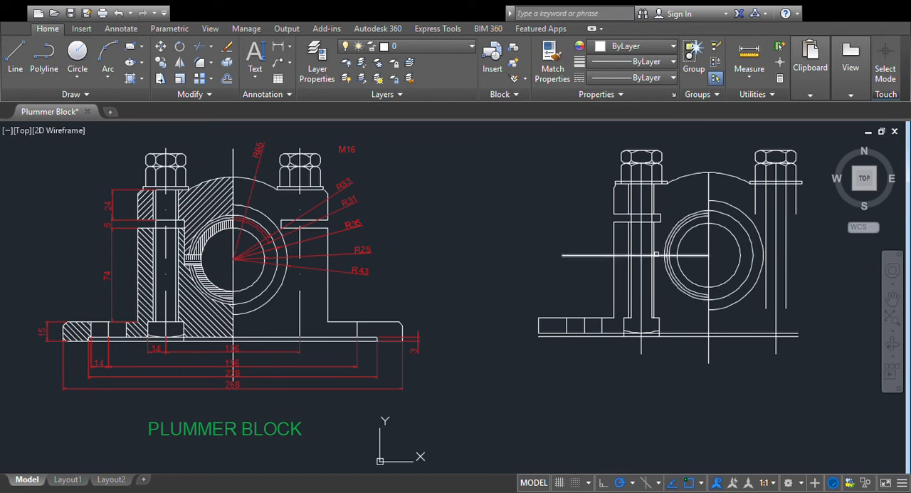
- Offset the horizontal bore line equally above and below to form the bearing's split joint
{"action": "left_click", "coordinate": [662, 254]}
{"action": "left_click", "coordinate": [657, 278]}
{"action": "scroll", "coordinate": [667, 287], "scroll_direction": "up", "scroll_amount": 2}
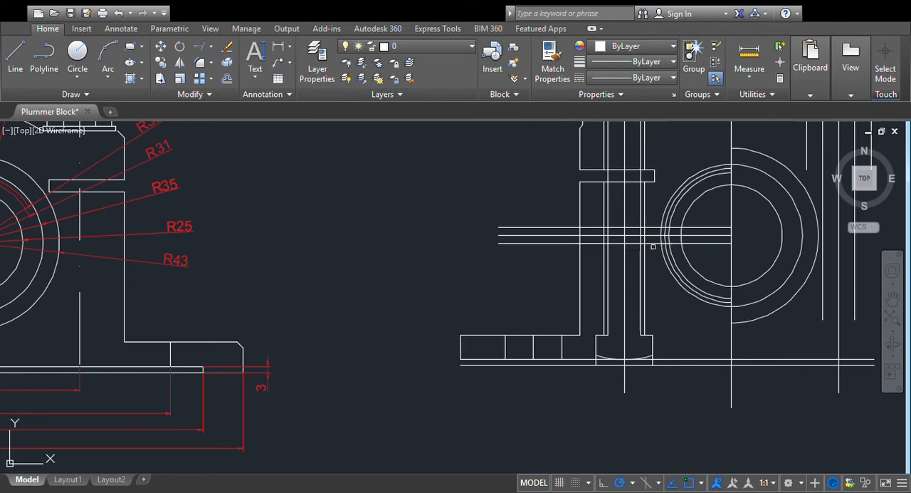
- Extend the gap's inner vertical edge down to the lower joint line and trim the three horizontal joint lines outside that edge
{"action": "left_click", "coordinate": [626, 243]}
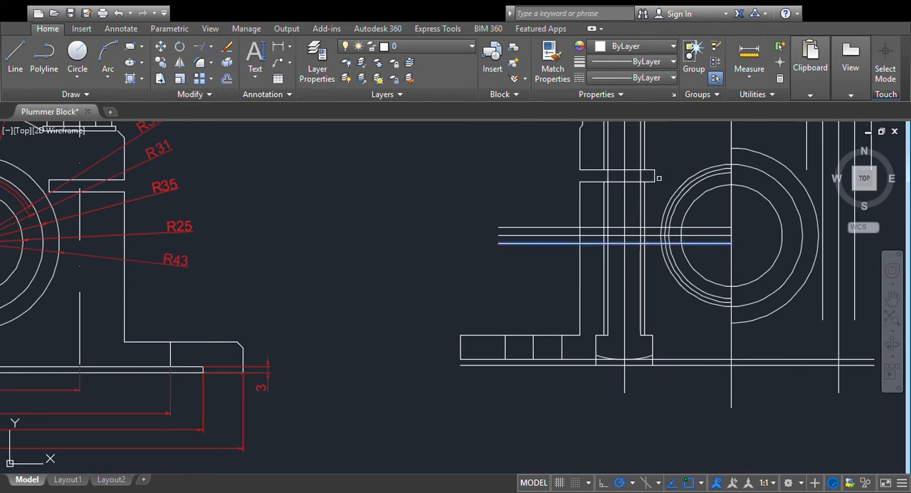
{"action": "key", "text": "Escape"}
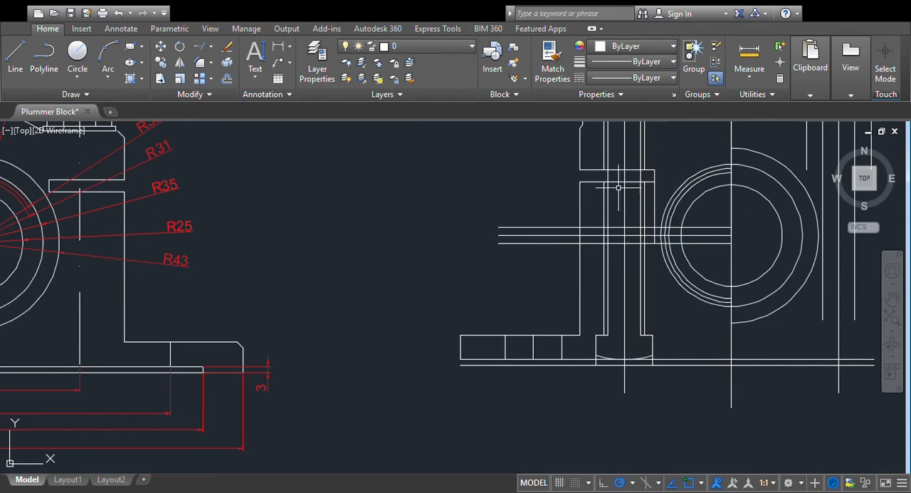
{"action": "left_click", "coordinate": [200, 72]}
{"action": "left_click", "coordinate": [655, 210]}
{"action": "left_click", "coordinate": [650, 228]}
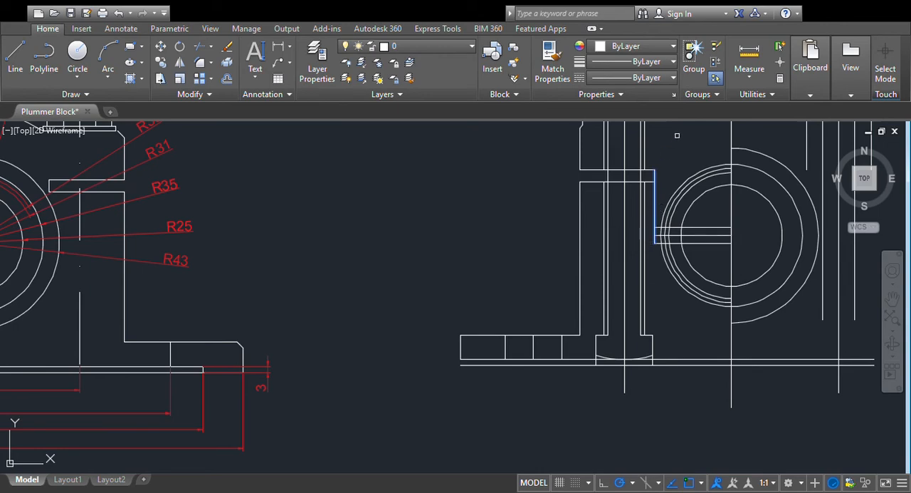
{"action": "key", "text": "Escape"}
- Trim the joint lines inside the bore circle and the bearing arcs between the upper and lower joint lines
{"action": "key", "text": "p"}
{"action": "key", "text": "Return"}
{"action": "mouse_move", "coordinate": [287, 275]}
{"action": "left_mouse_down"}
{"action": "mouse_move", "coordinate": [396, 260]}
{"action": "mouse_move", "coordinate": [428, 281]}
{"action": "mouse_move", "coordinate": [352, 287]}
{"action": "left_mouse_up"}
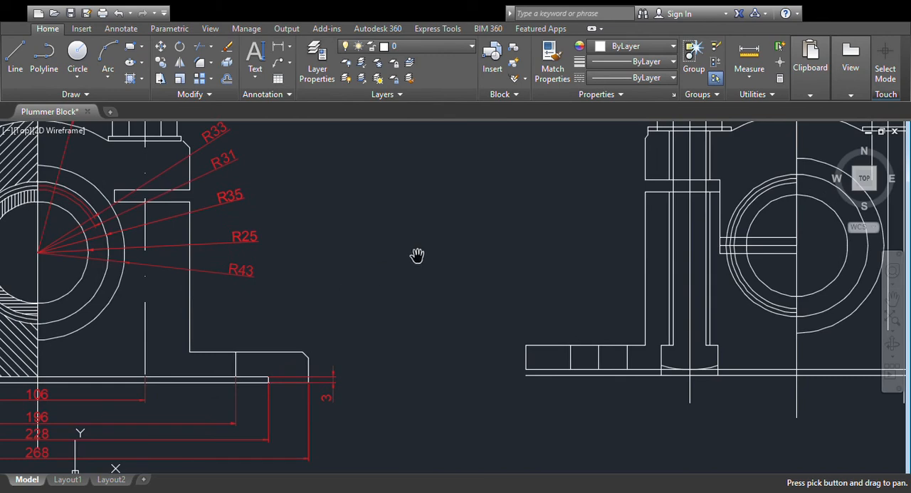
{"action": "key", "text": "Escape"}
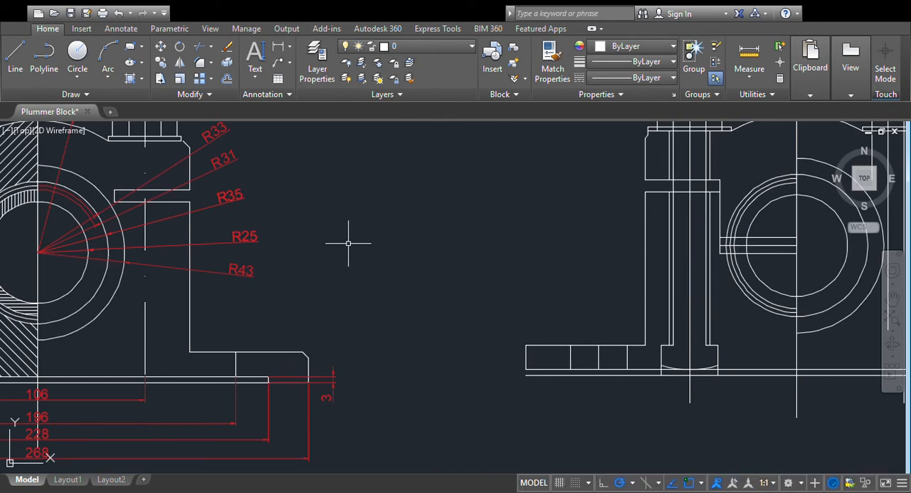
{"action": "middle_click_drag", "start_coordinate": [336, 318], "coordinate": [413, 315]}
{"action": "key", "text": "Escape"}
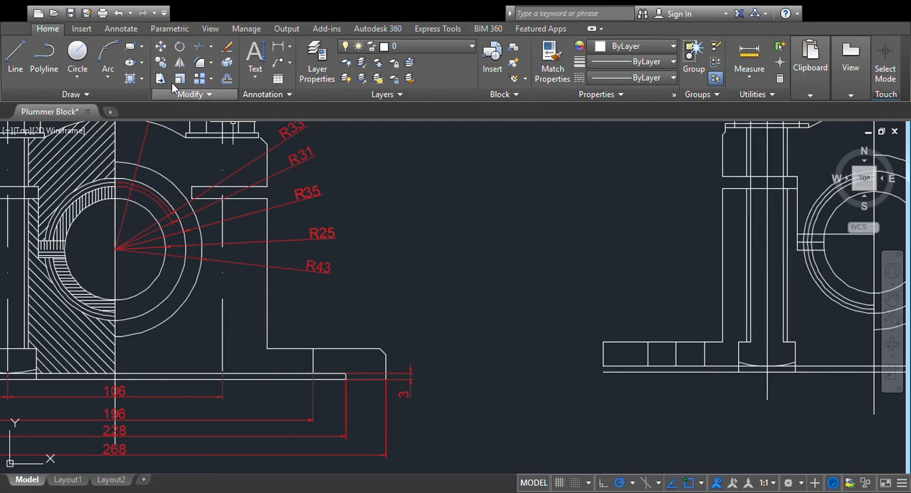
{"action": "left_click", "coordinate": [203, 47]}
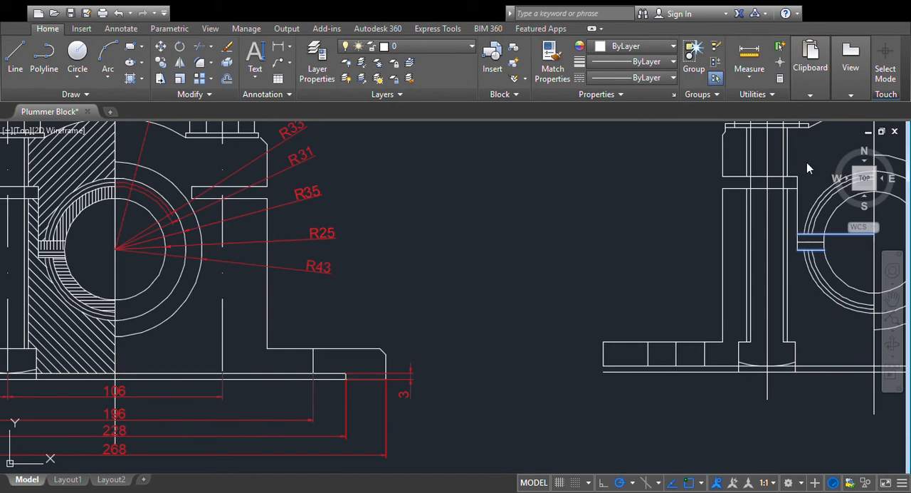
{"action": "scroll", "coordinate": [619, 166], "scroll_direction": "down", "scroll_amount": 5}
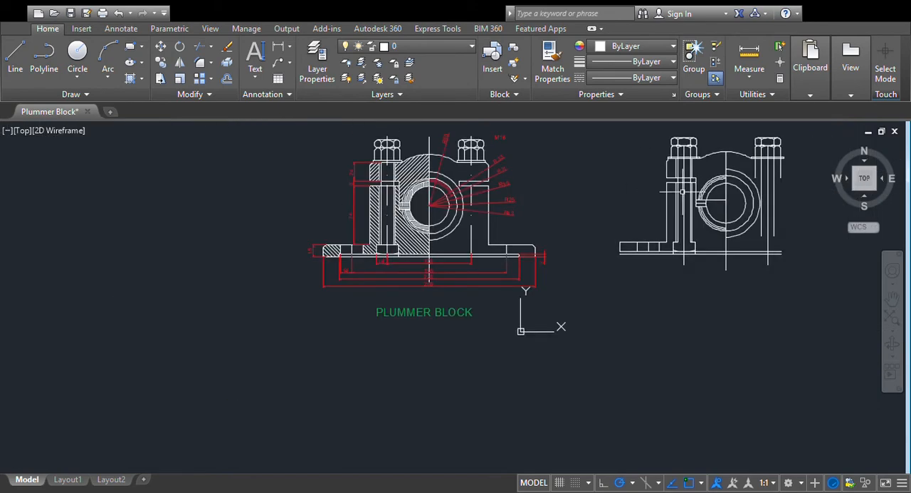
{"action": "scroll", "coordinate": [740, 201], "scroll_direction": "up", "scroll_amount": 2}
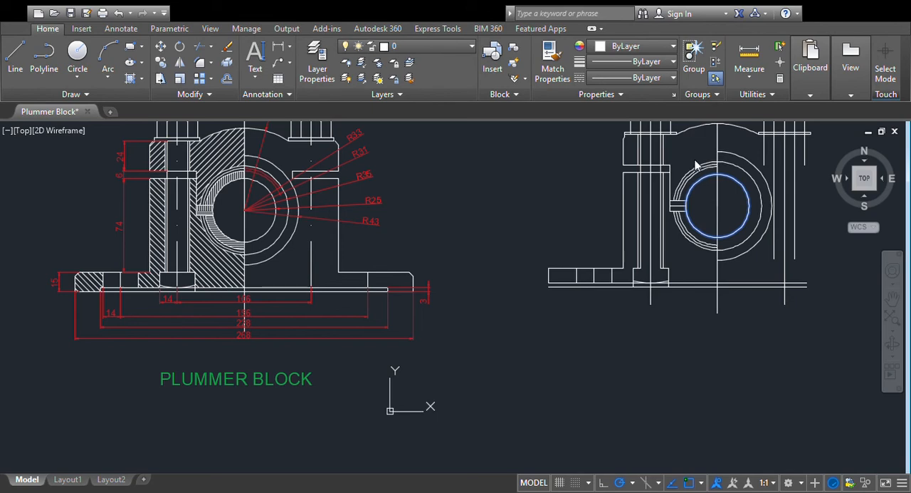
{"action": "scroll", "coordinate": [648, 201], "scroll_direction": "up", "scroll_amount": 2}
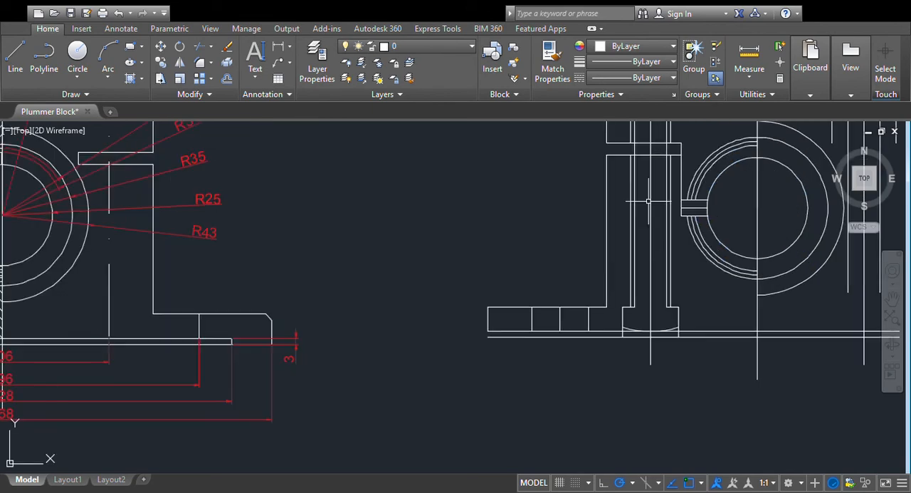
{"action": "scroll", "coordinate": [706, 200], "scroll_direction": "down", "scroll_amount": 2}
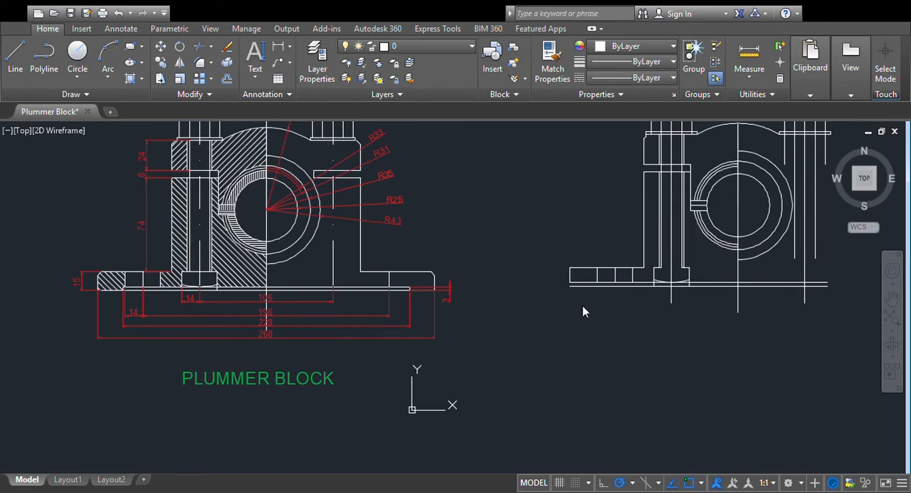
{"action": "mouse_move", "coordinate": [626, 234]}
{"action": "middle_mouse_down"}
{"action": "mouse_move", "coordinate": [427, 266]}
{"action": "mouse_move", "coordinate": [430, 287]}
{"action": "middle_mouse_up"}
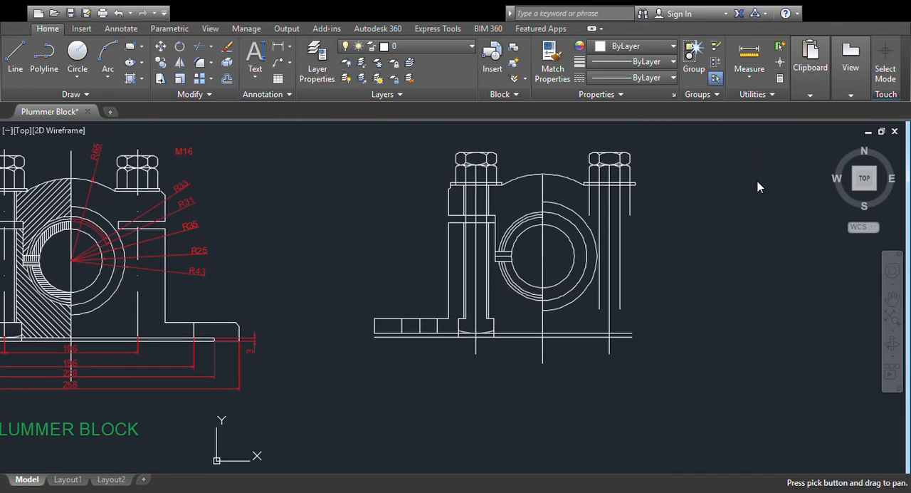
{"action": "key", "text": "Escape"}
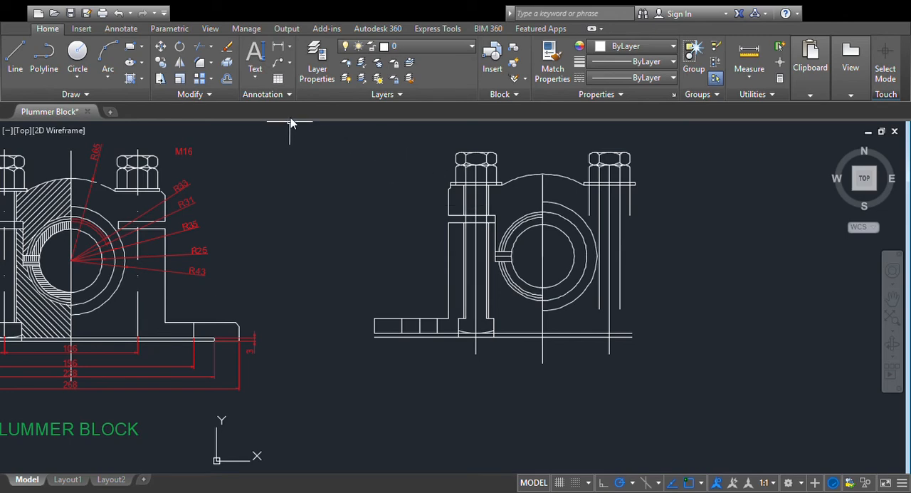
{"action": "left_click", "coordinate": [203, 49]}
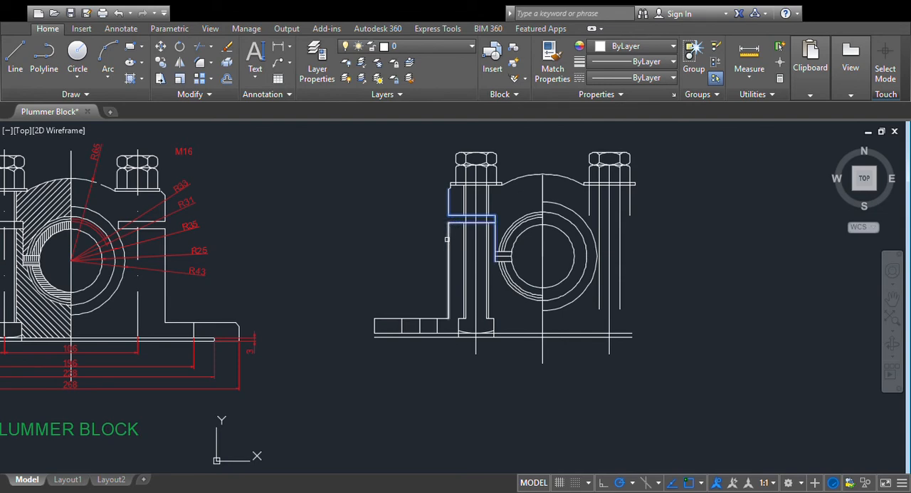
{"action": "key", "text": "Escape"}
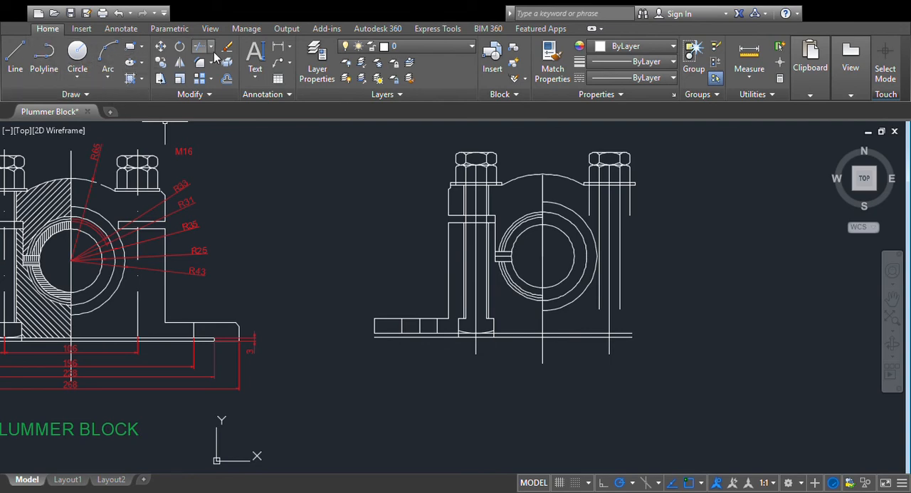
- Trim the parting gap's inner vertical edge between the gap's lower line and the bearing's upper joint line
{"action": "scroll", "coordinate": [513, 174], "scroll_direction": "up", "scroll_amount": 2}
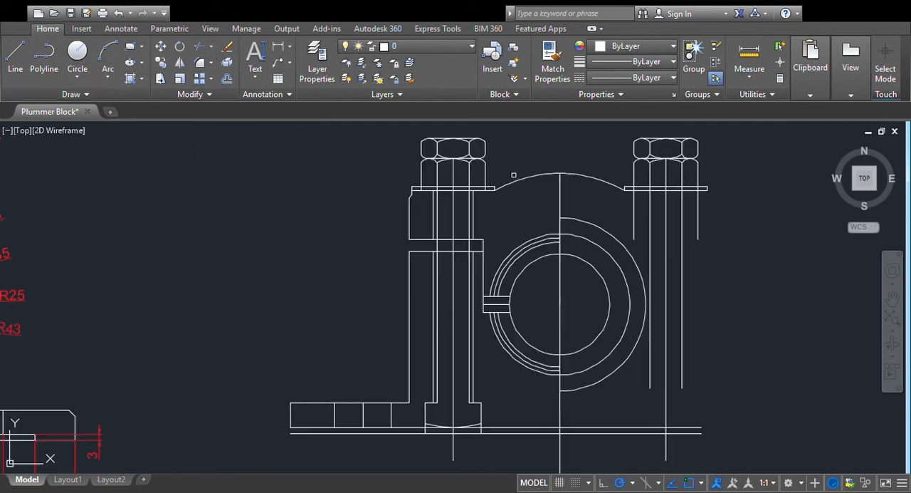
{"action": "left_click", "coordinate": [477, 251]}
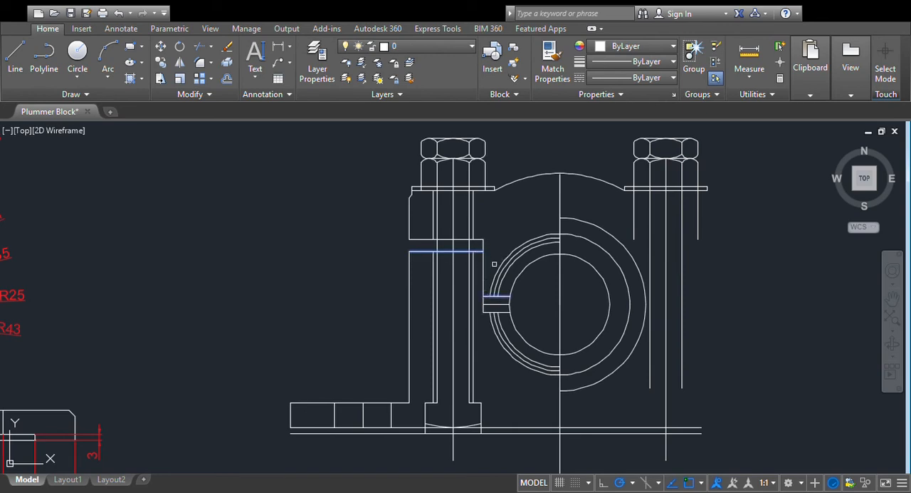
{"action": "left_click", "coordinate": [534, 223]}
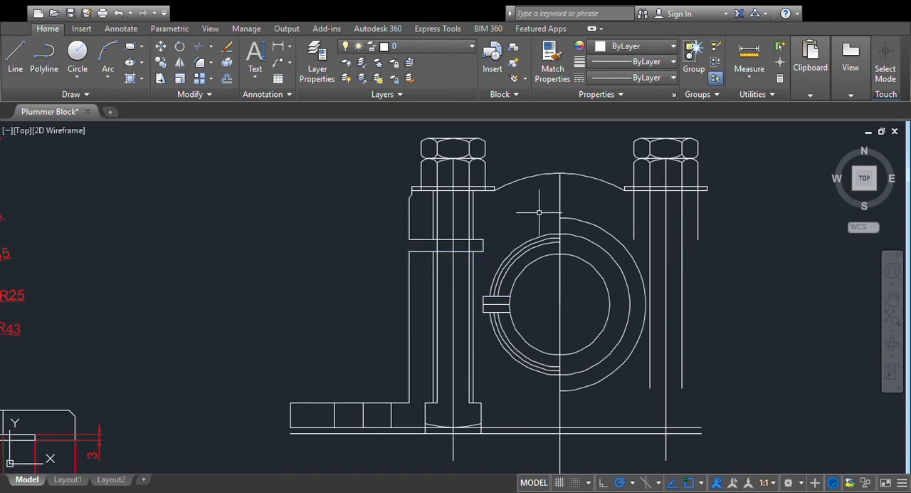
- Mirror the left body outline and parting-gap lines about the vertical centre line to form the right side
{"action": "left_click", "coordinate": [180, 65]}
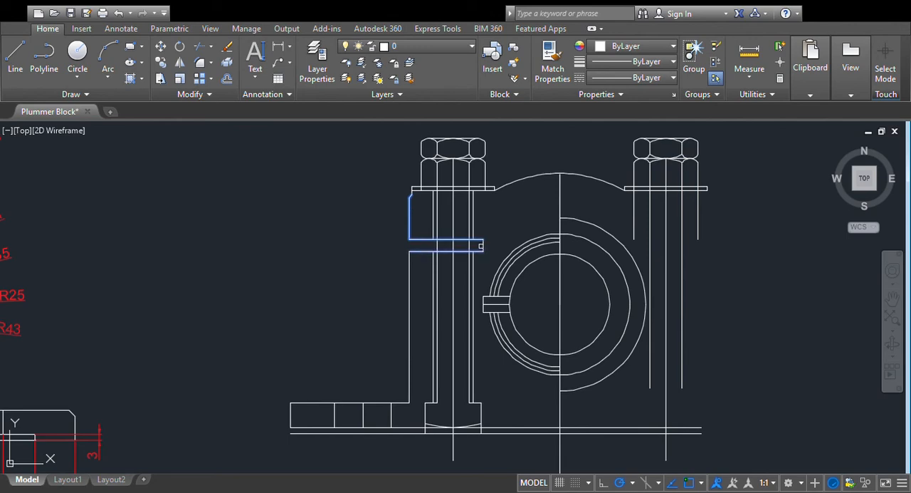
{"action": "left_click", "coordinate": [410, 305]}
{"action": "key", "text": "Return"}
{"action": "left_click", "coordinate": [560, 174]}
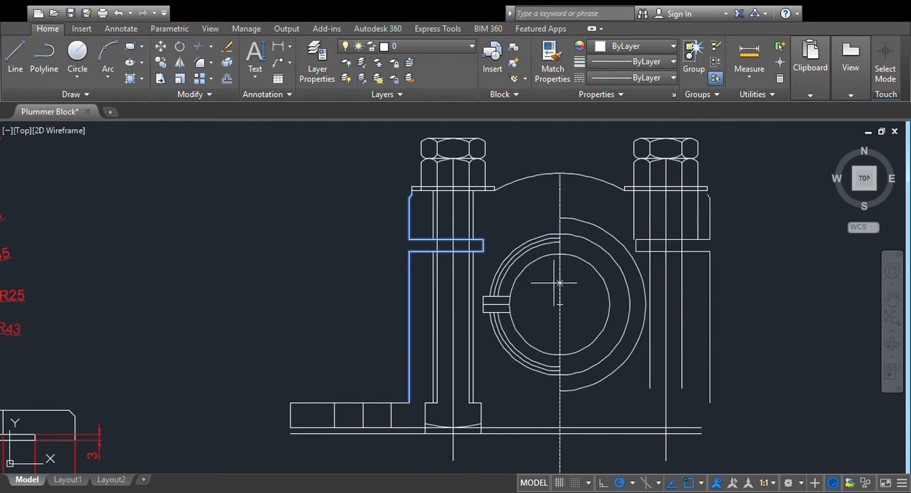
{"action": "left_click", "coordinate": [769, 224]}
{"action": "key", "text": "Return"}
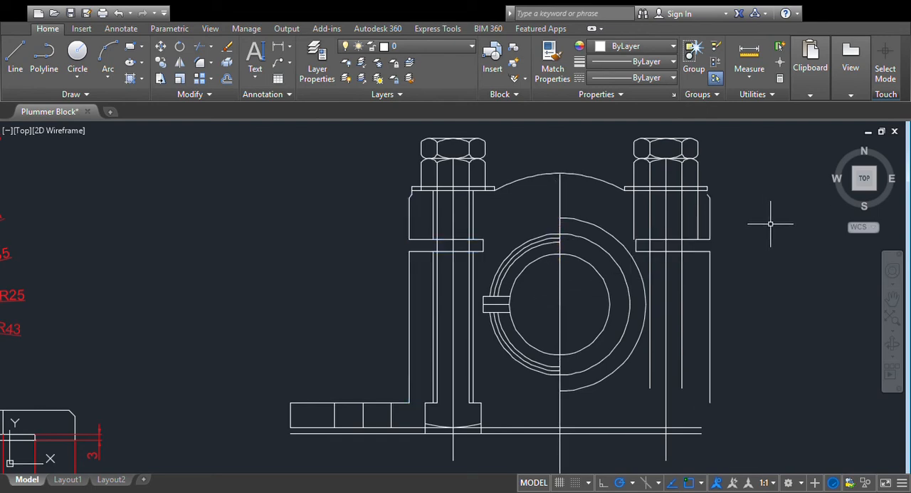
- Delete the two outer vertical lines running from the right nut down to the parting gap
{"action": "left_click", "coordinate": [633, 208]}
{"action": "key", "text": "Delete"}
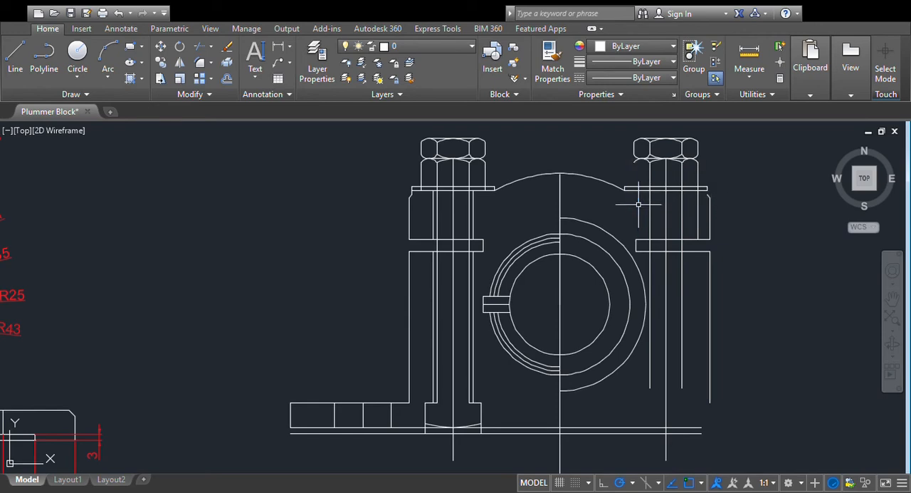
{"action": "left_click", "coordinate": [699, 213]}
{"action": "key", "text": "Delete"}
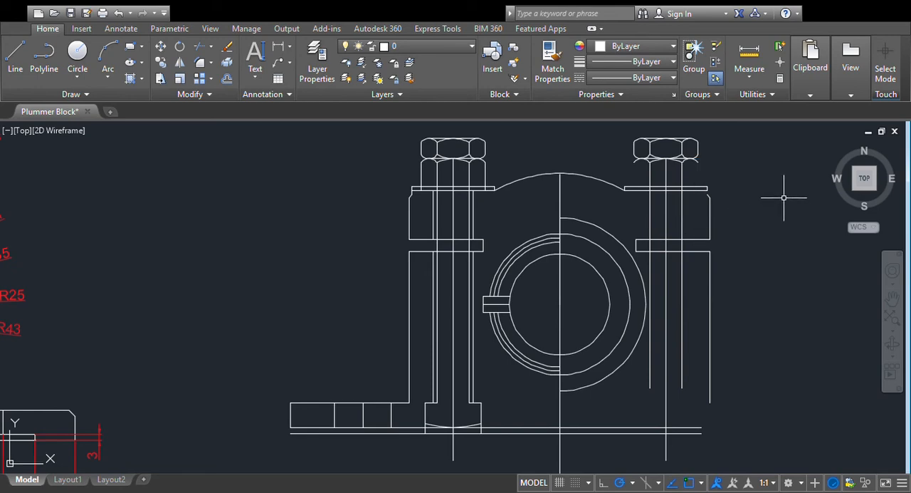
- Mirror the base's left end edge about the vertical centre line to the right side
{"action": "scroll", "coordinate": [782, 196], "scroll_direction": "down", "scroll_amount": 2}
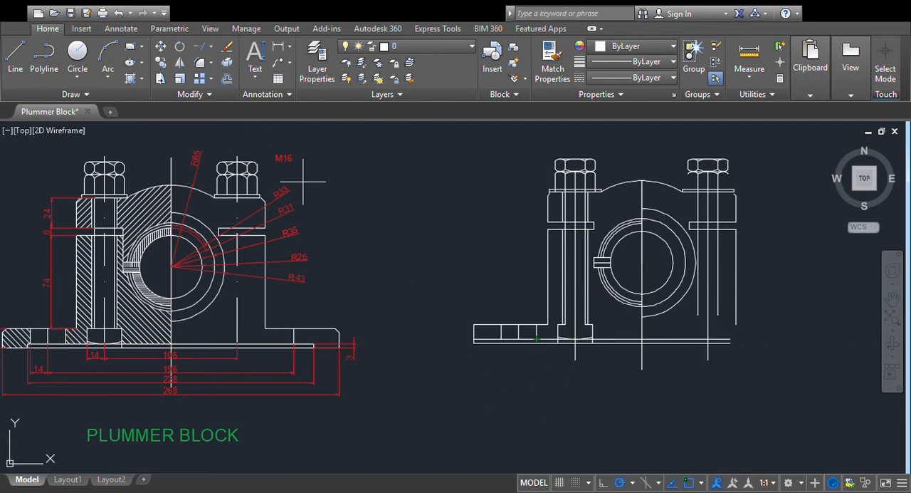
{"action": "left_click", "coordinate": [181, 65]}
{"action": "key", "text": "Return"}
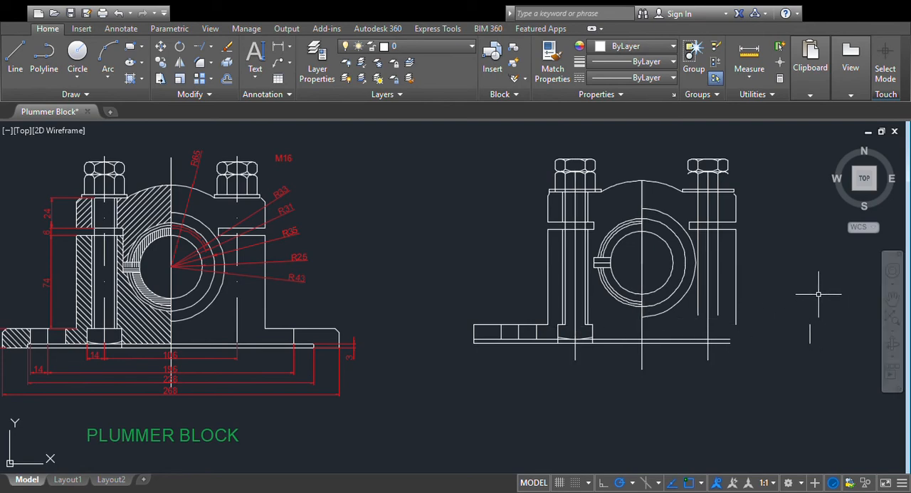
- Draw the right base's top edge from the end edge to the body wall and extend the two bottom lines to that end
{"action": "left_click", "coordinate": [18, 65]}
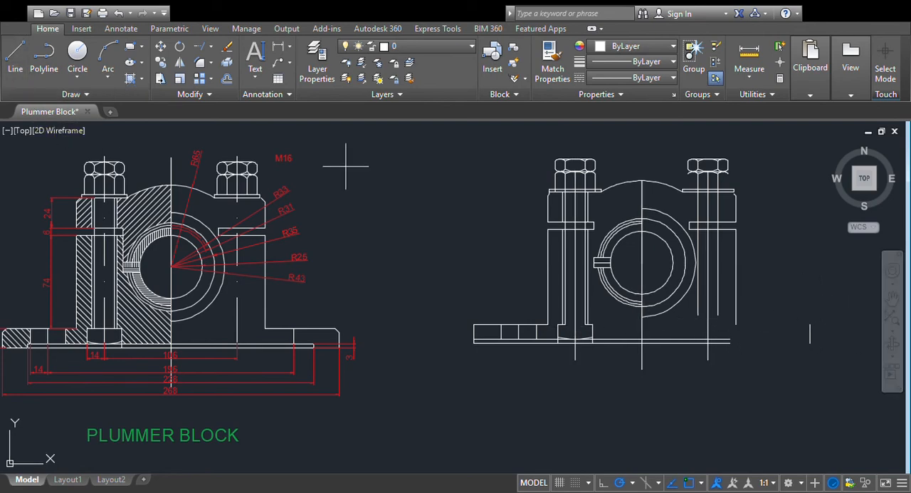
{"action": "left_click", "coordinate": [810, 324]}
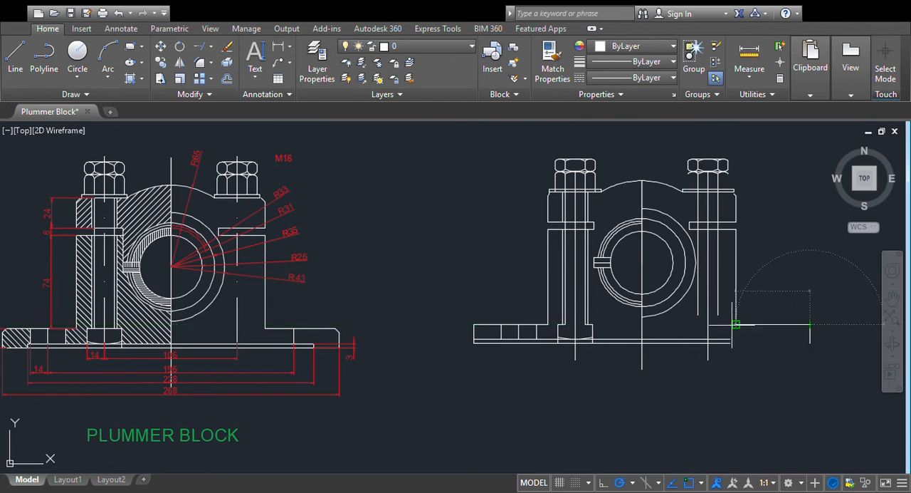
{"action": "left_click", "coordinate": [736, 325]}
{"action": "key", "text": "Escape"}
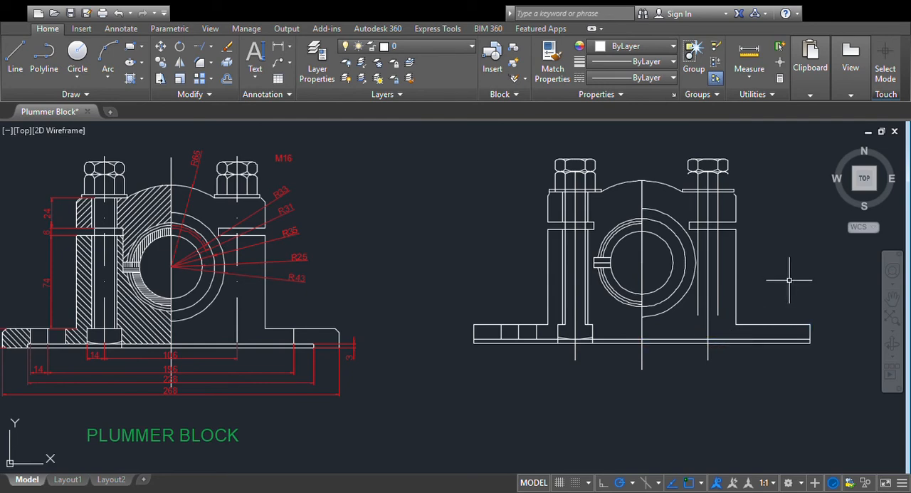
- Mirror the lower side edges of the left nut about the vertical centre line onto the right bolt
{"action": "scroll", "coordinate": [788, 277], "scroll_direction": "up", "scroll_amount": 2}
{"action": "scroll", "coordinate": [689, 228], "scroll_direction": "down", "scroll_amount": 2}
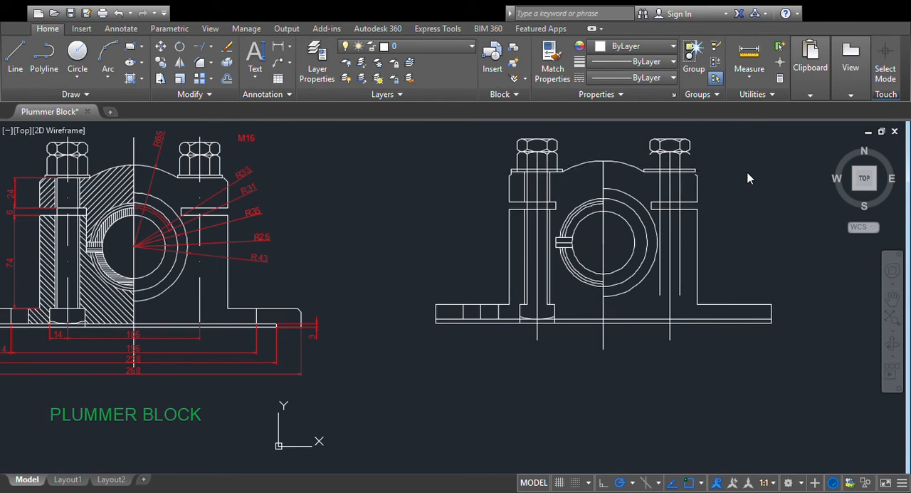
{"action": "middle_click_drag", "start_coordinate": [766, 284], "coordinate": [626, 246]}
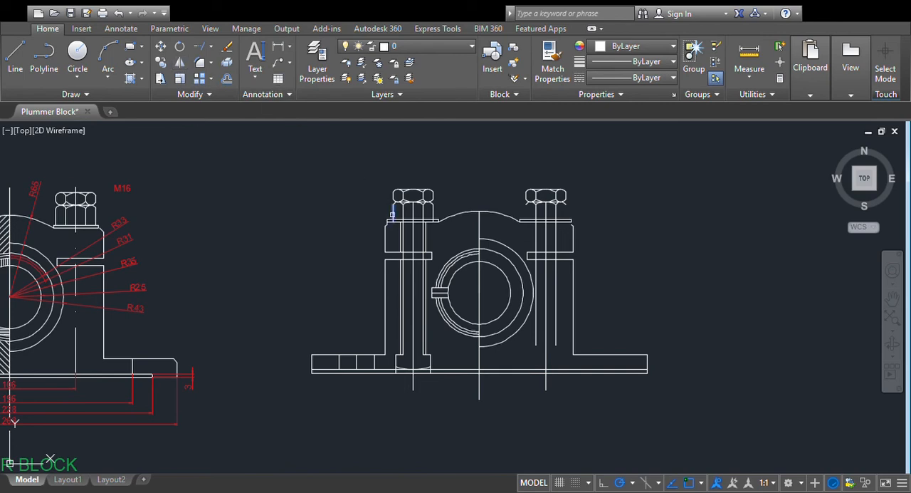
{"action": "key", "text": "Return"}
{"action": "left_click", "coordinate": [481, 297]}
{"action": "key", "text": "Return"}
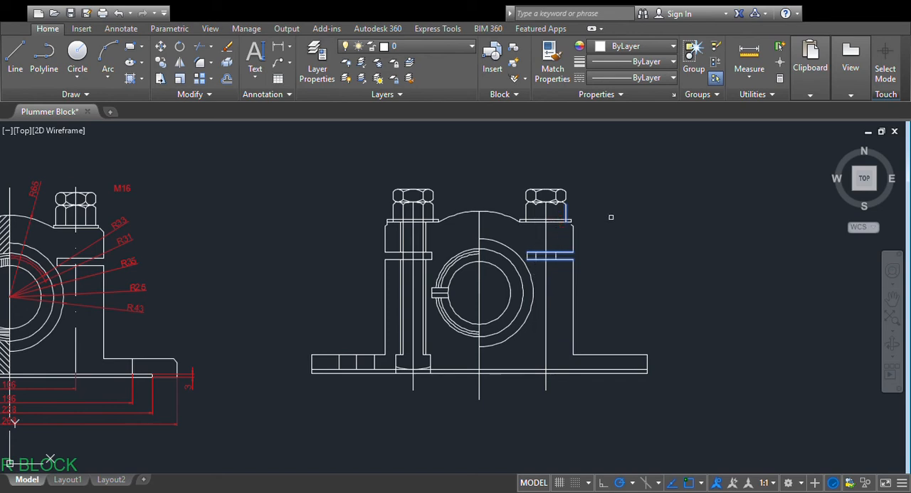
- Undo the trimming of the right bolt's shank lines
{"action": "scroll", "coordinate": [691, 232], "scroll_direction": "up", "scroll_amount": 5}
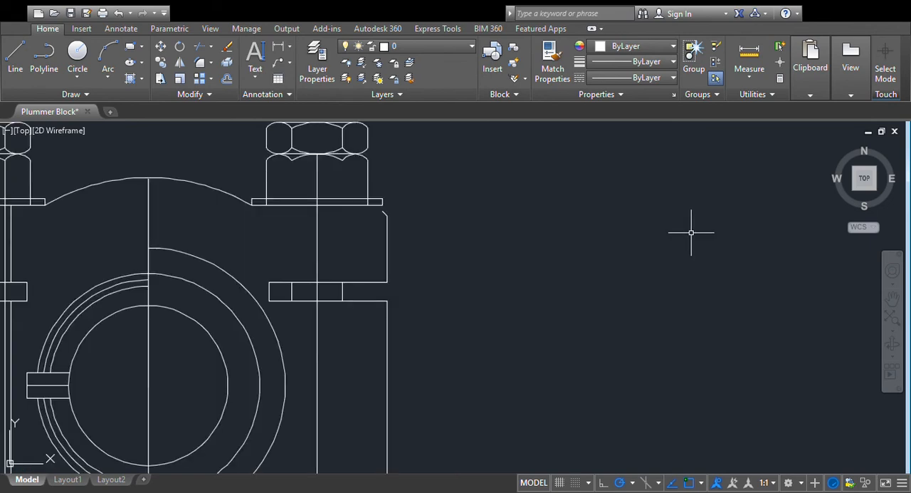
{"action": "scroll", "coordinate": [691, 232], "scroll_direction": "down", "scroll_amount": 2}
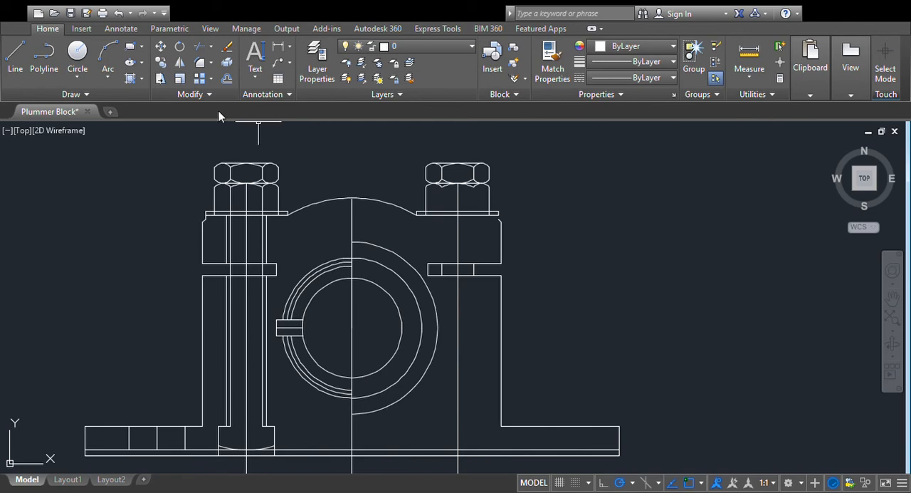
{"action": "left_click", "coordinate": [118, 20]}
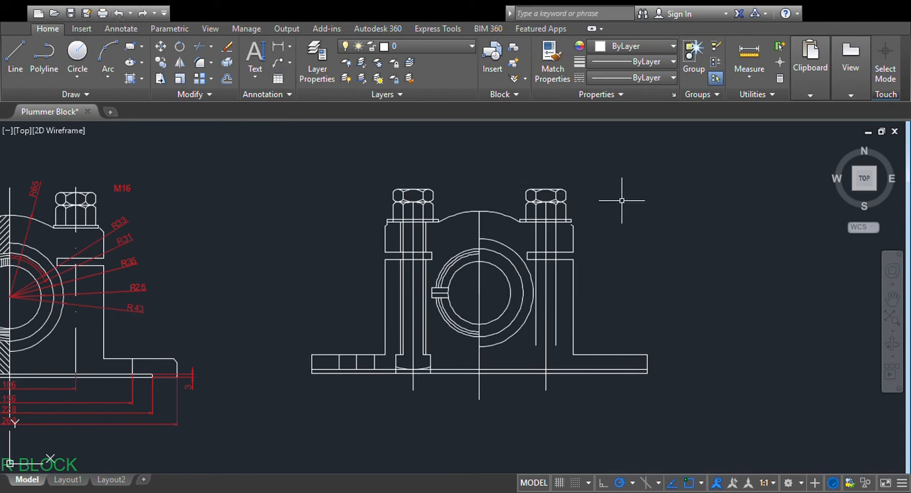
- Trim the right bolt's shank lines between the washer and the parting gap and below the gap, using the washer and gap lines as cutting edges
{"action": "scroll", "coordinate": [720, 228], "scroll_direction": "up", "scroll_amount": 2}
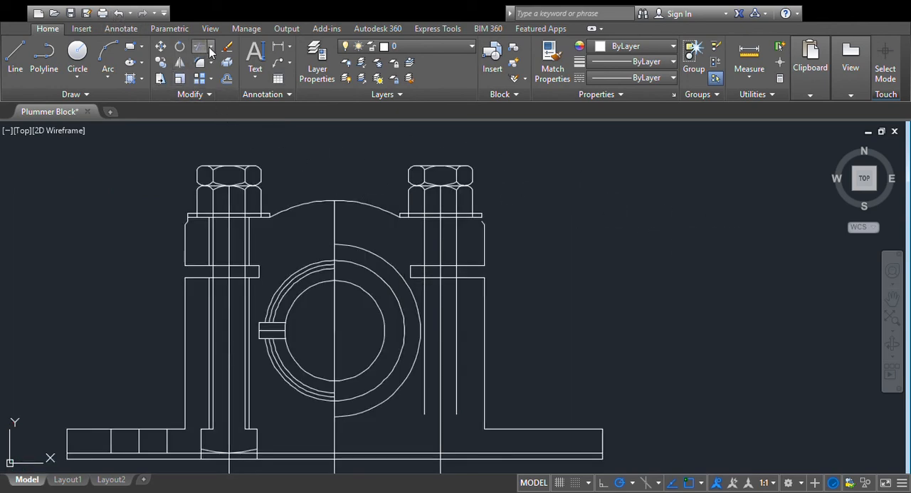
{"action": "left_click", "coordinate": [199, 67]}
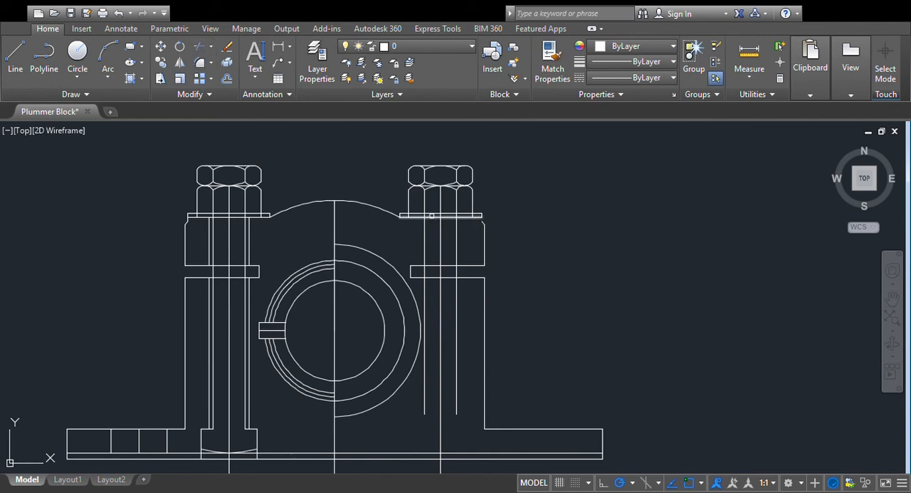
{"action": "left_click", "coordinate": [434, 214]}
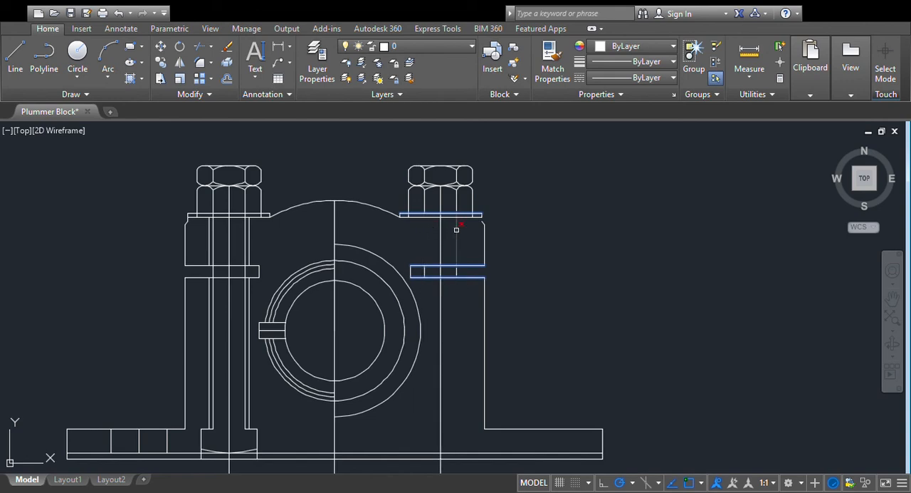
{"action": "scroll", "coordinate": [577, 227], "scroll_direction": "down", "scroll_amount": 2}
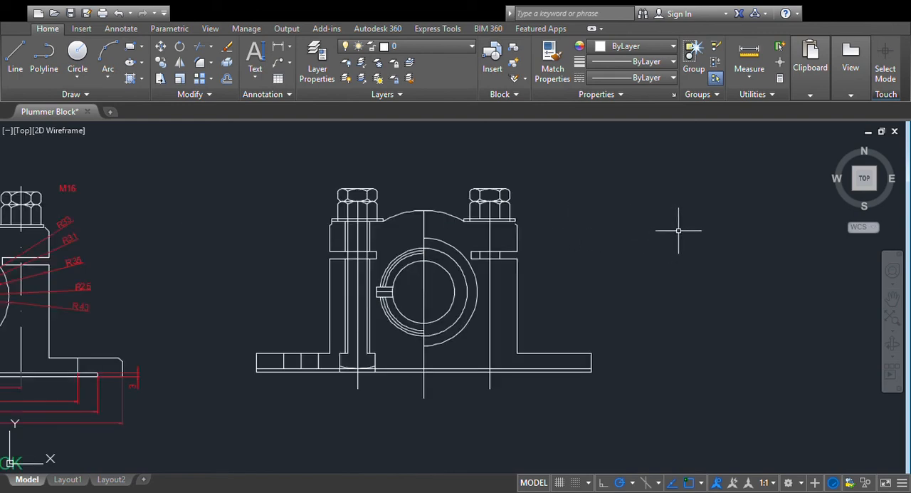
- Chamfer the upper outer corners of the base at both its left and right ends
{"action": "scroll", "coordinate": [678, 238], "scroll_direction": "down", "scroll_amount": 3}
{"action": "scroll", "coordinate": [665, 282], "scroll_direction": "up", "scroll_amount": 3}
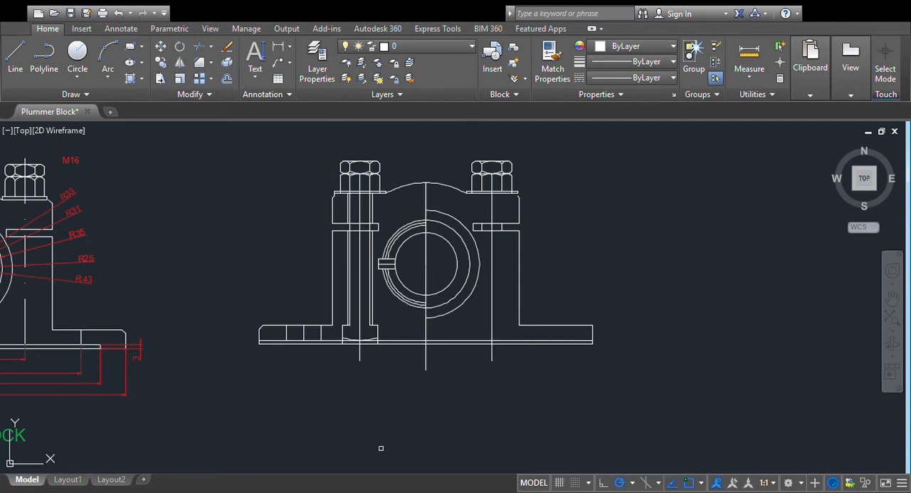
{"action": "key", "text": "Return"}
{"action": "left_click", "coordinate": [595, 329]}
{"action": "left_click", "coordinate": [593, 333]}
{"action": "scroll", "coordinate": [680, 348], "scroll_direction": "up", "scroll_amount": 2}
{"action": "scroll", "coordinate": [618, 346], "scroll_direction": "down", "scroll_amount": 4}
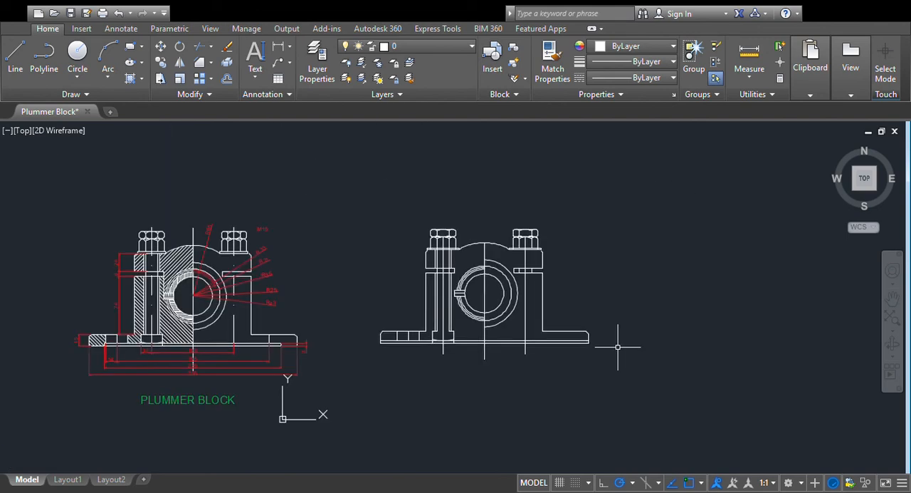
- Hatch the body around the bearing, the walls left of the left bolt and the solid parts of the left base with ANSI31
{"action": "scroll", "coordinate": [649, 306], "scroll_direction": "up", "scroll_amount": 2}
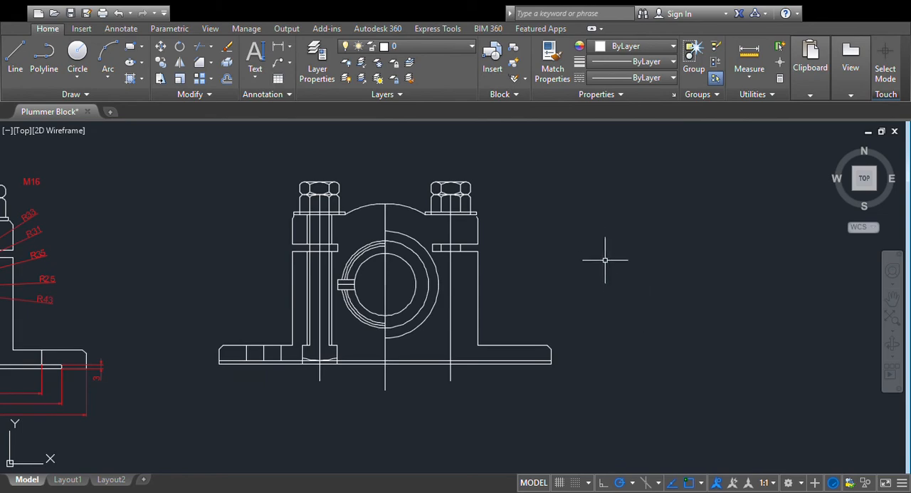
{"action": "left_click", "coordinate": [642, 359]}
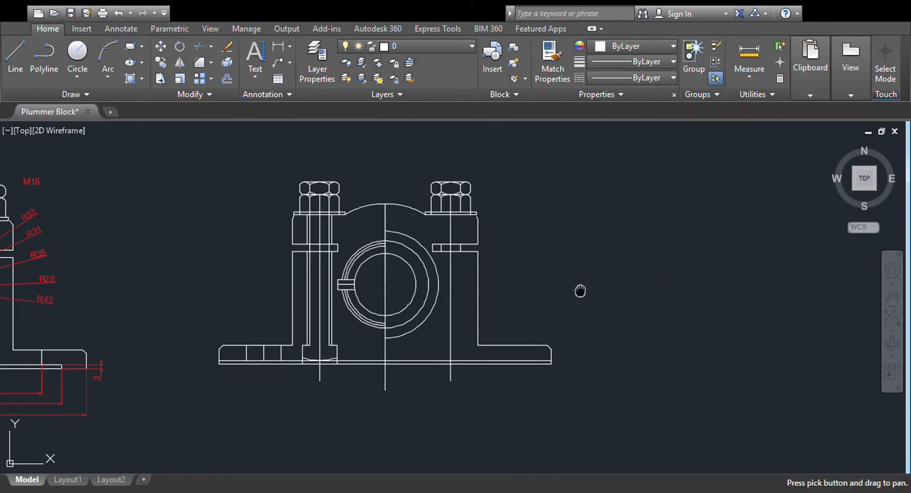
{"action": "left_click_drag", "start_coordinate": [579, 289], "coordinate": [689, 302]}
{"action": "right_click", "coordinate": [638, 229]}
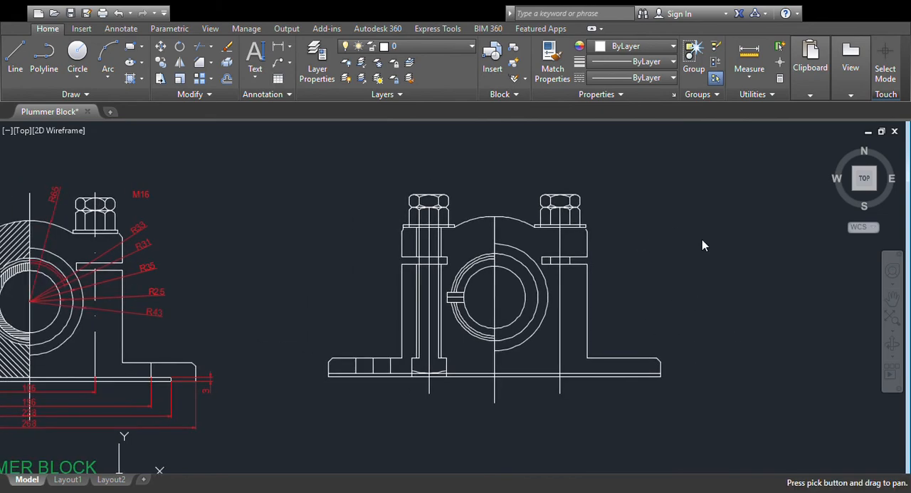
{"action": "key", "text": "Escape"}
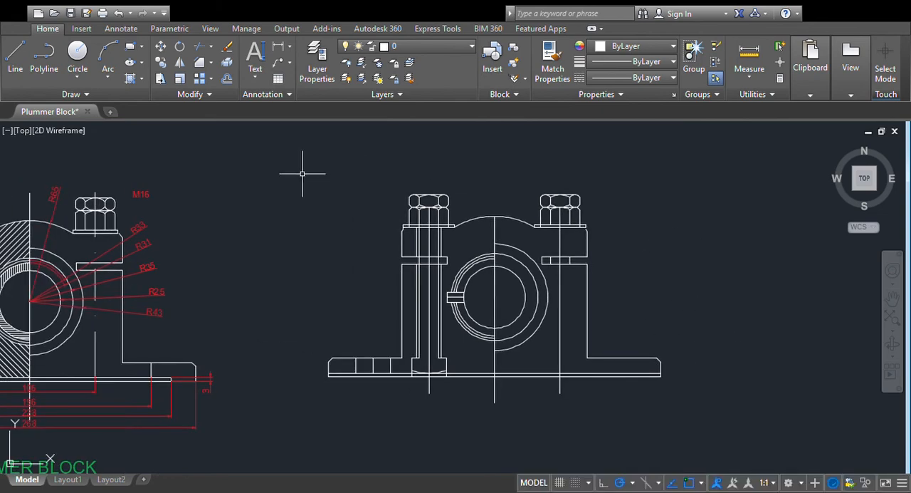
{"action": "left_click", "coordinate": [131, 78]}
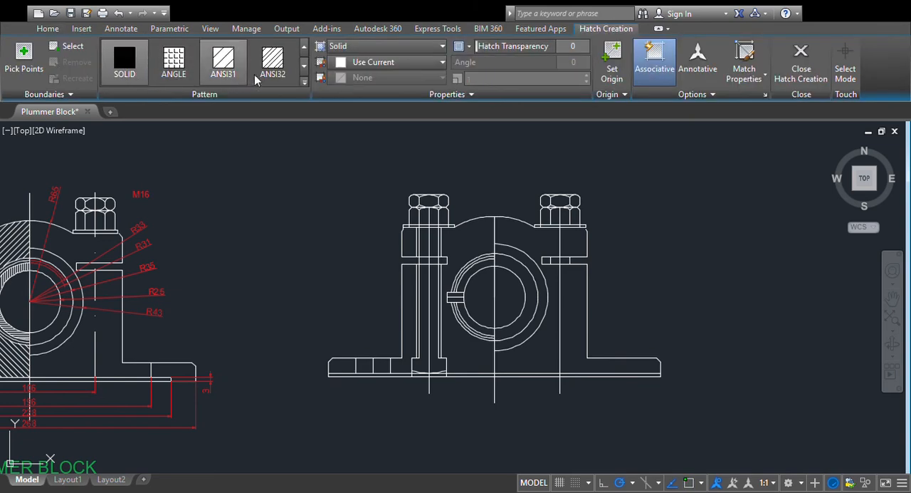
{"action": "left_click", "coordinate": [225, 66]}
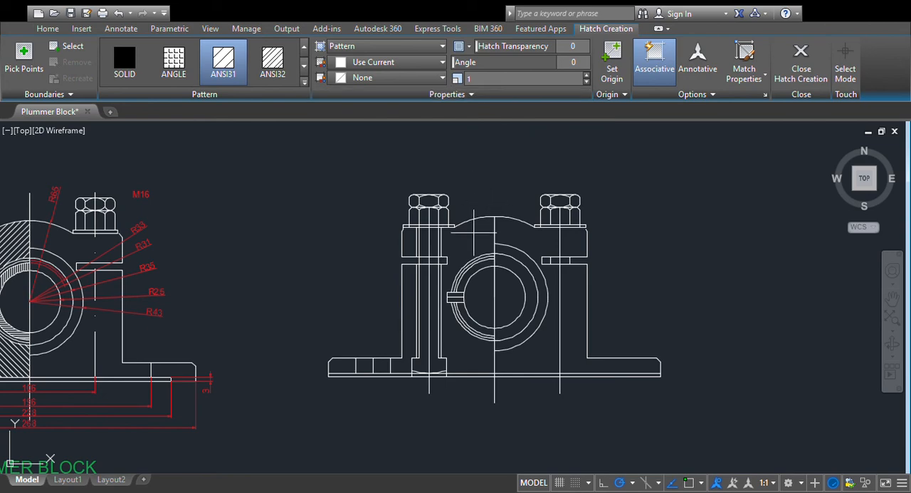
{"action": "left_click", "coordinate": [474, 234]}
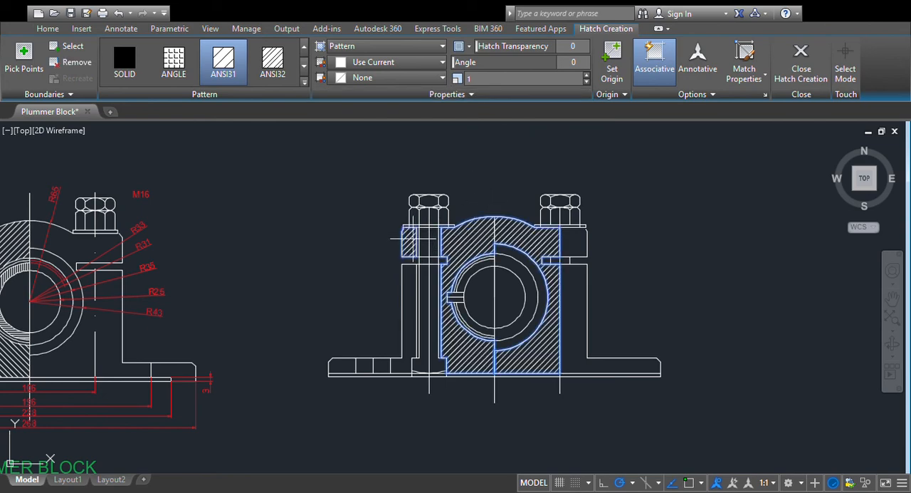
{"action": "left_click", "coordinate": [412, 295]}
{"action": "left_click", "coordinate": [346, 366]}
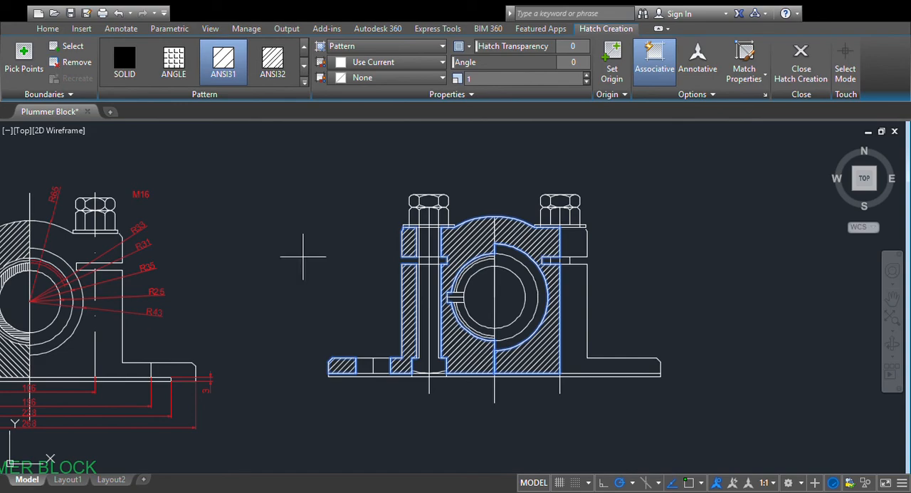
{"action": "key", "text": "Return"}
{"action": "scroll", "coordinate": [645, 260], "scroll_direction": "down", "scroll_amount": 2}
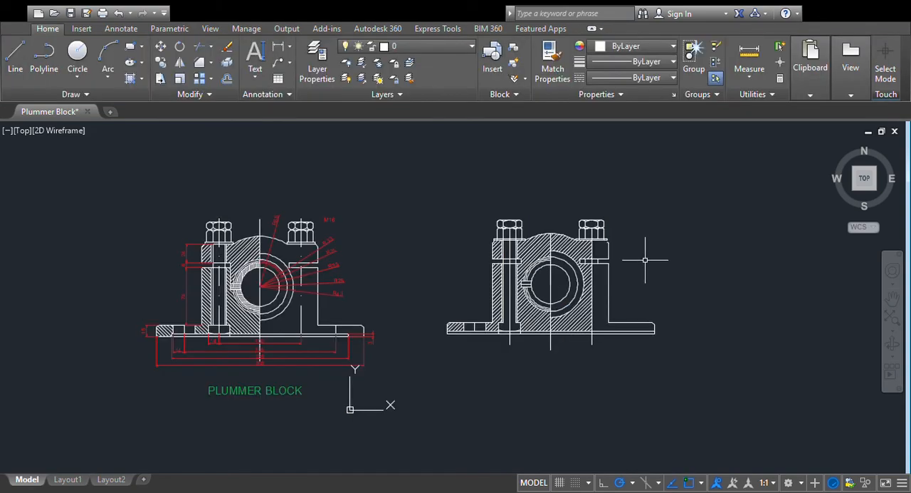
{"action": "scroll", "coordinate": [647, 255], "scroll_direction": "up", "scroll_amount": 2}
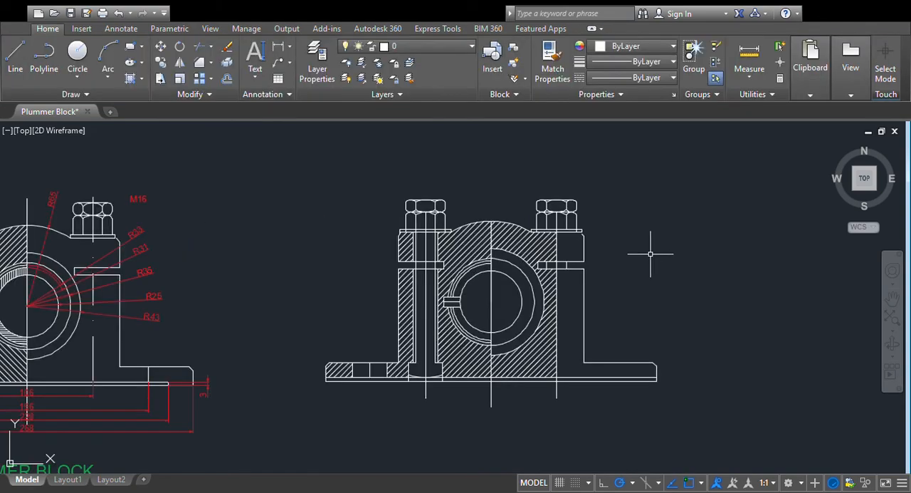
- Undo the ANSI31 hatching of the body, the walls left of the left bolt and the left base
{"action": "left_click", "coordinate": [118, 13]}
{"action": "left_click", "coordinate": [119, 13]}
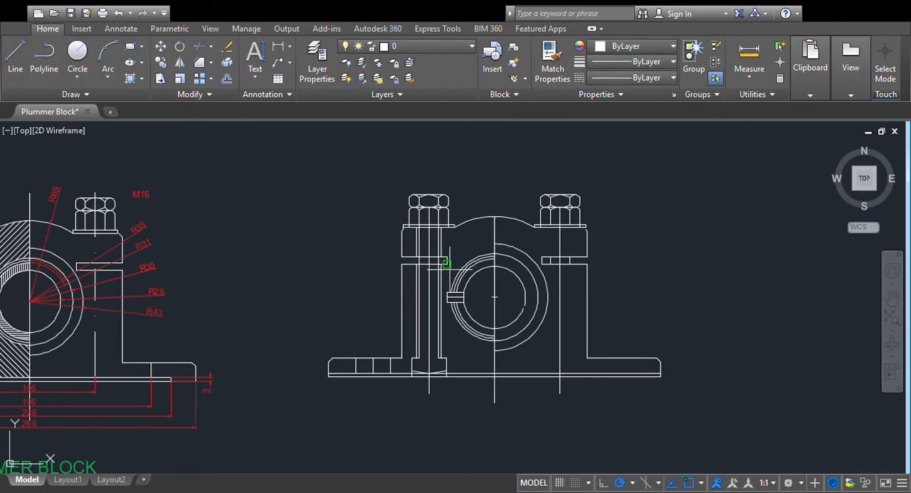
{"action": "left_click", "coordinate": [448, 292]}
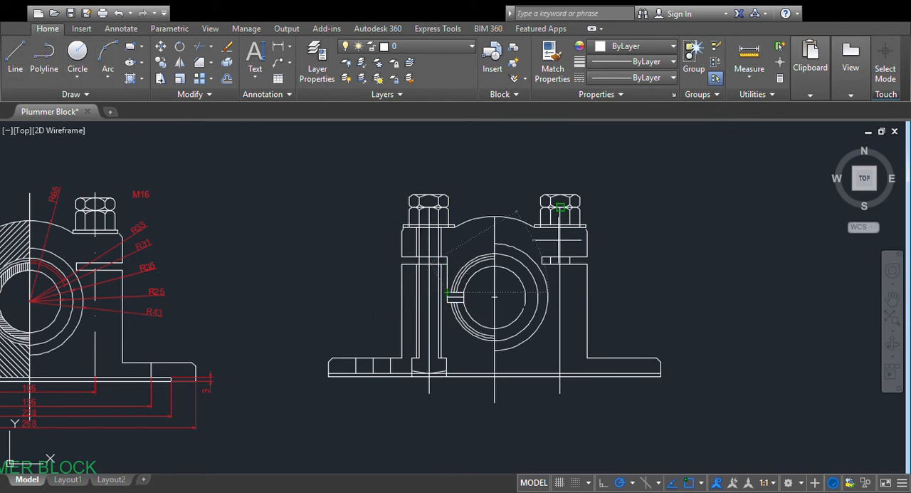
{"action": "key", "text": "Escape"}
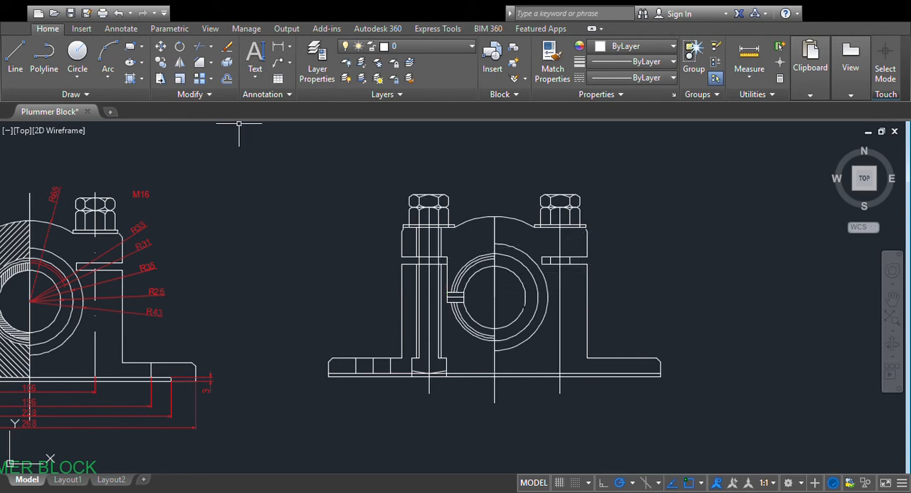
- Try hatching the body area around the bearing with ANSI31, then undo that hatch
{"action": "left_click", "coordinate": [129, 78]}
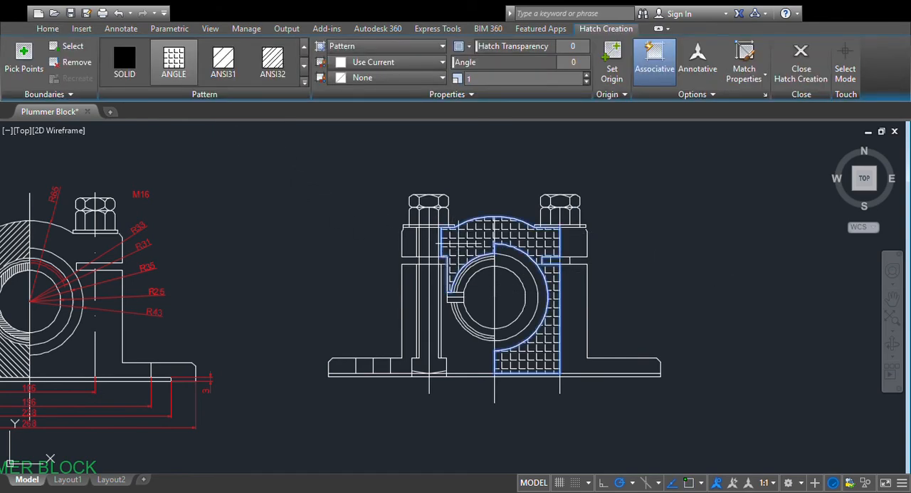
{"action": "key", "text": "Escape"}
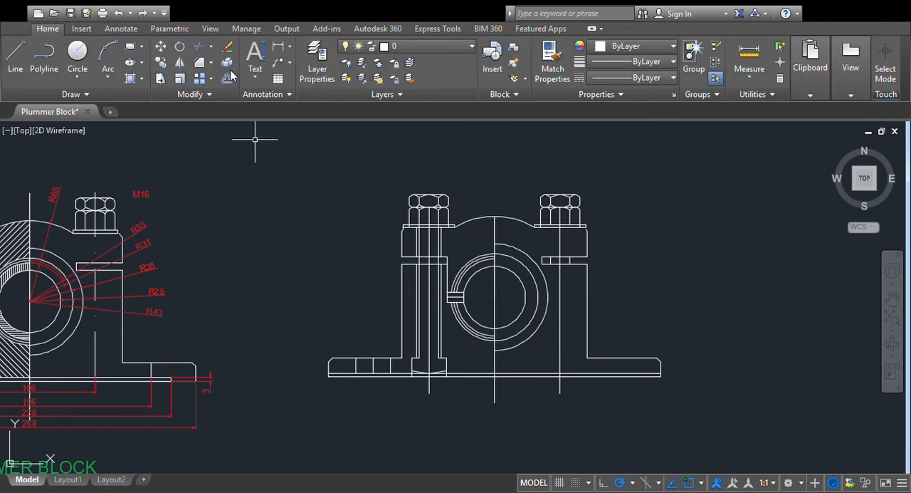
{"action": "left_click", "coordinate": [130, 78]}
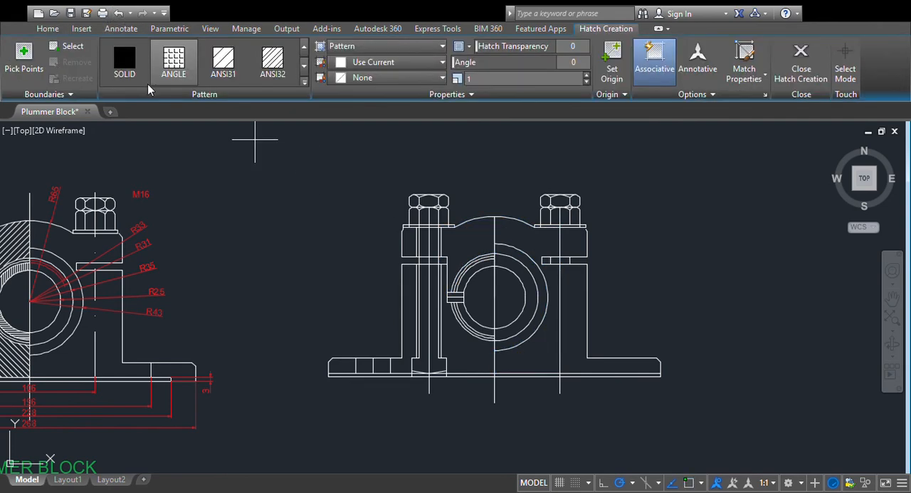
{"action": "left_click", "coordinate": [223, 61]}
{"action": "left_click", "coordinate": [463, 239]}
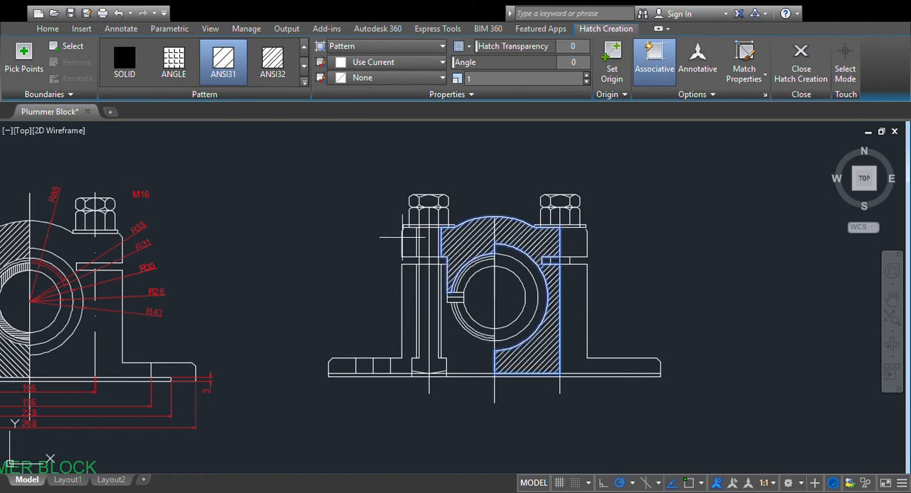
{"action": "left_click", "coordinate": [410, 239]}
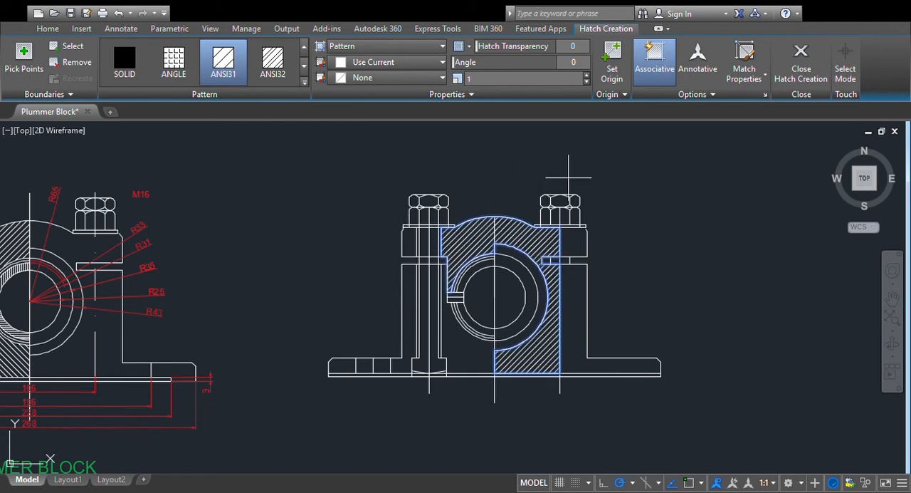
{"action": "key", "text": "Return"}
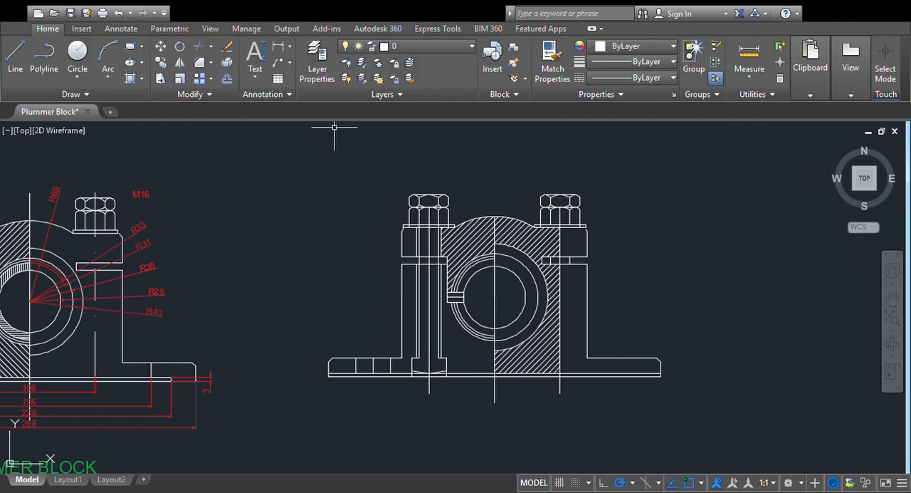
{"action": "left_click", "coordinate": [118, 13]}
- Extend the vertical centre line up to the cap's upper arc, using the arc as the boundary
{"action": "scroll", "coordinate": [563, 231], "scroll_direction": "up", "scroll_amount": 2}
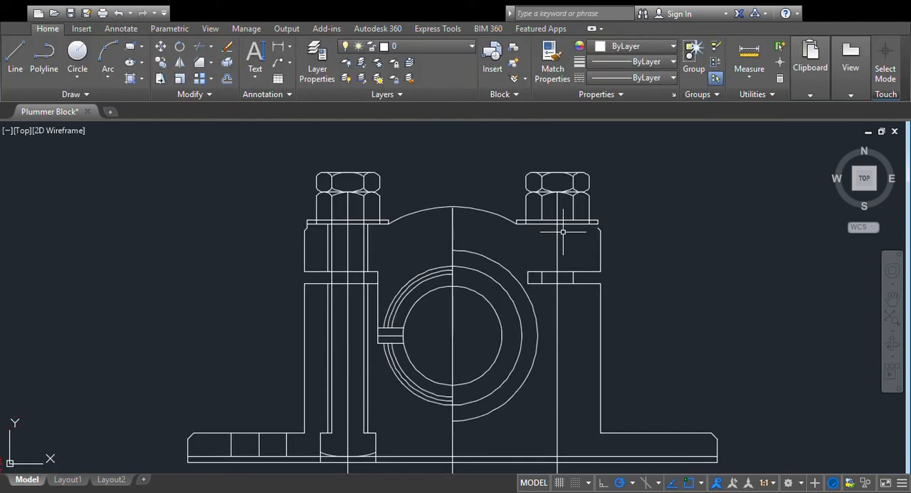
{"action": "scroll", "coordinate": [562, 232], "scroll_direction": "up", "scroll_amount": 2}
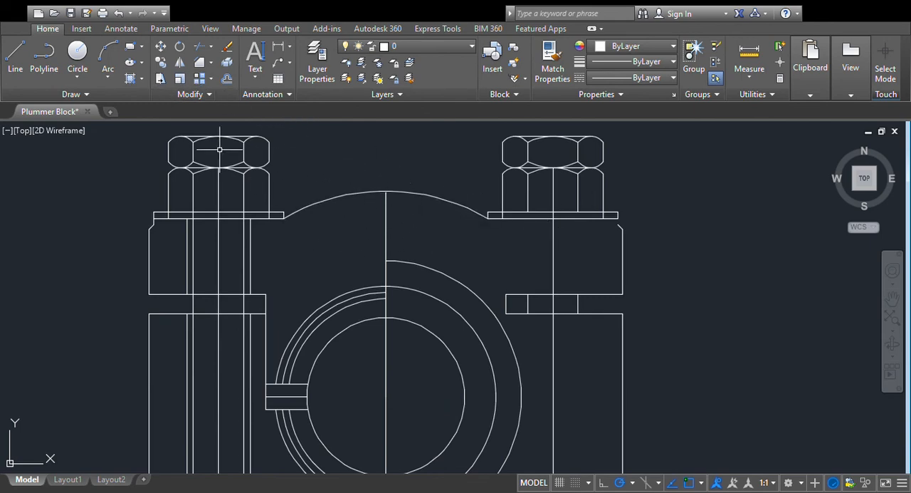
{"action": "left_click", "coordinate": [202, 48]}
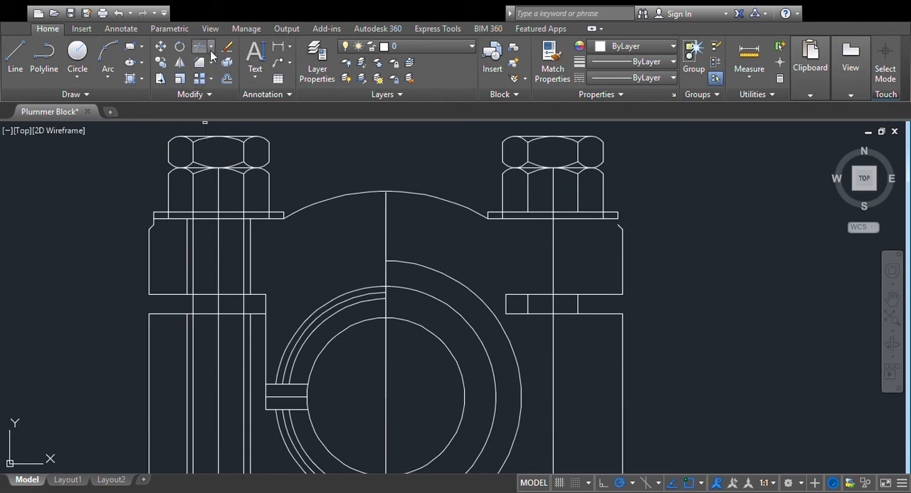
{"action": "left_click", "coordinate": [412, 194]}
{"action": "left_click", "coordinate": [403, 190]}
{"action": "left_click", "coordinate": [386, 205]}
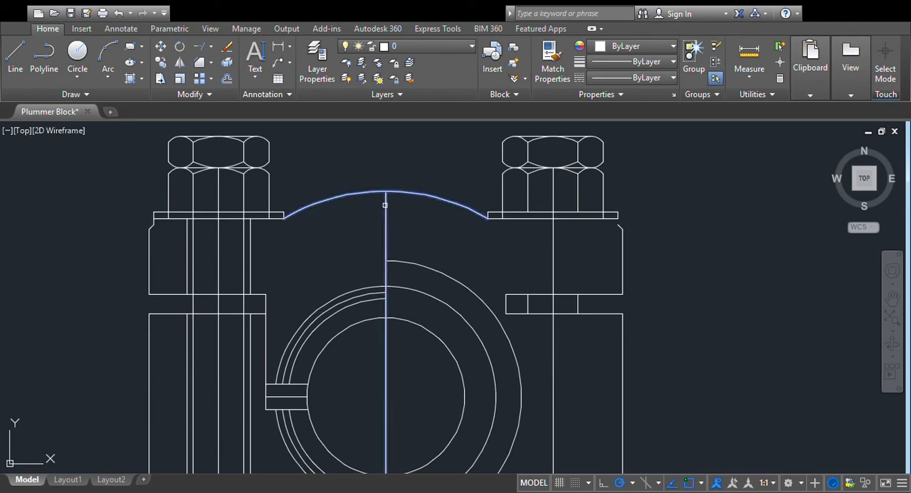
{"action": "key", "text": "Escape"}
{"action": "scroll", "coordinate": [419, 181], "scroll_direction": "up", "scroll_amount": 2}
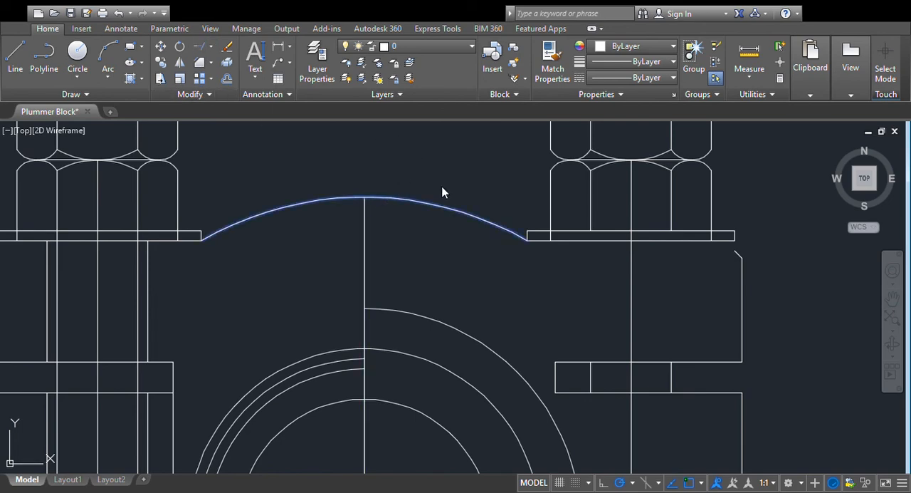
- Hatch the left half of the cap and its wall left of the left bolt with ANSI31
{"action": "scroll", "coordinate": [378, 217], "scroll_direction": "down", "scroll_amount": 4}
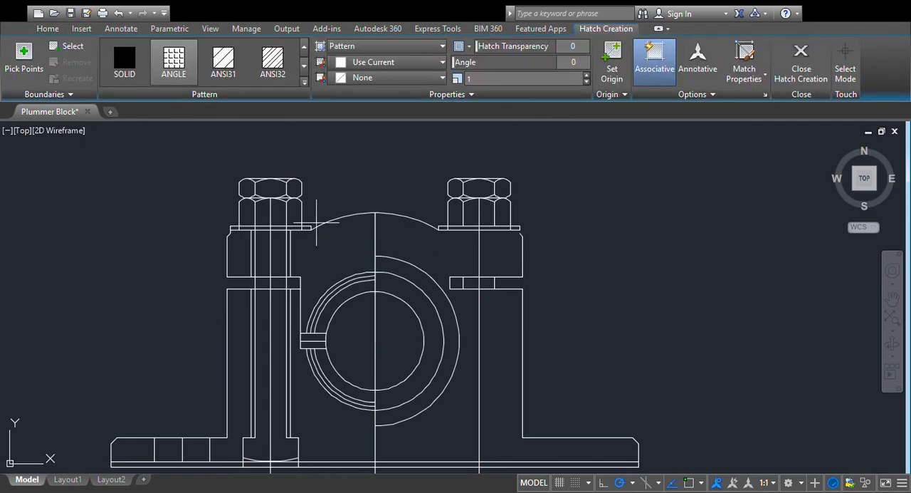
{"action": "left_click", "coordinate": [235, 57]}
{"action": "left_click", "coordinate": [324, 239]}
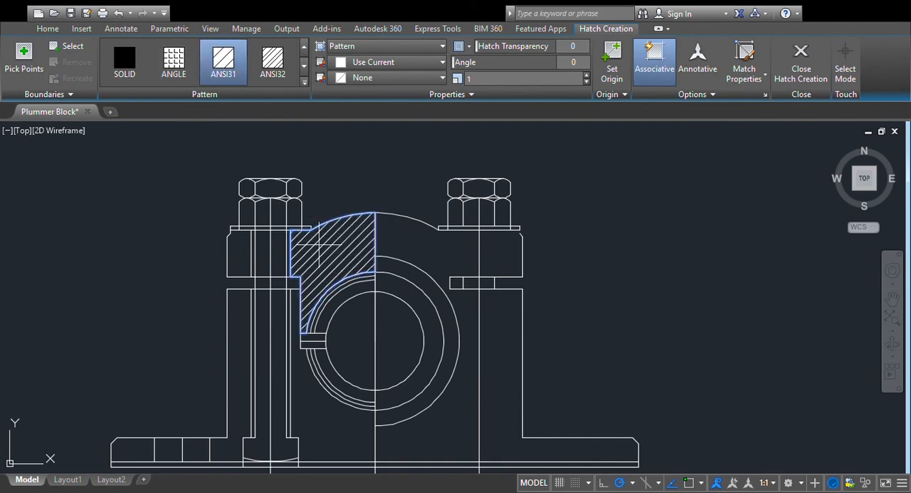
{"action": "left_click", "coordinate": [240, 251]}
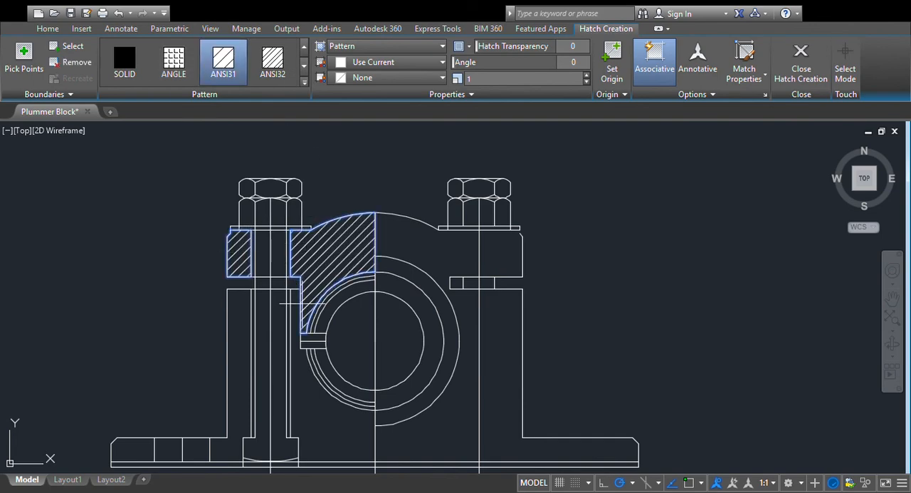
{"action": "scroll", "coordinate": [460, 243], "scroll_direction": "down", "scroll_amount": 2}
{"action": "left_click", "coordinate": [460, 243]}
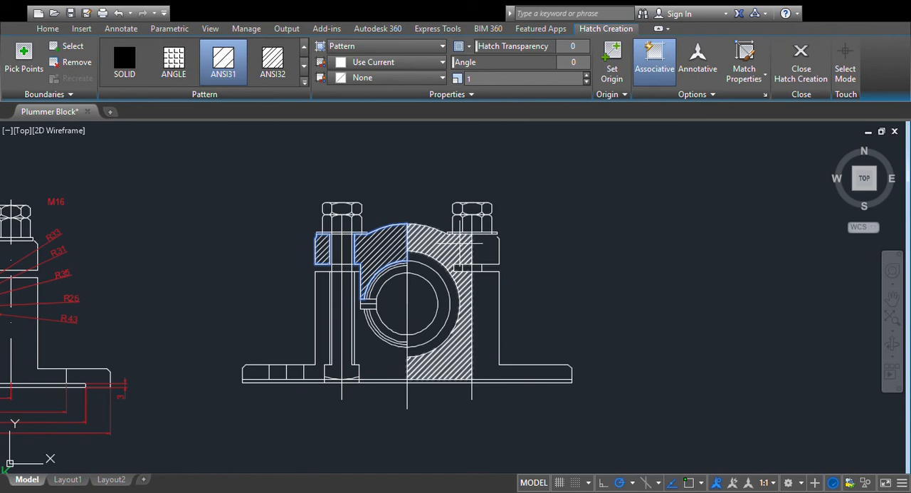
- Set the hatch angle to 90 and add the lower left body, its outer wall and the solid left base parts
{"action": "scroll", "coordinate": [461, 243], "scroll_direction": "down", "scroll_amount": 2}
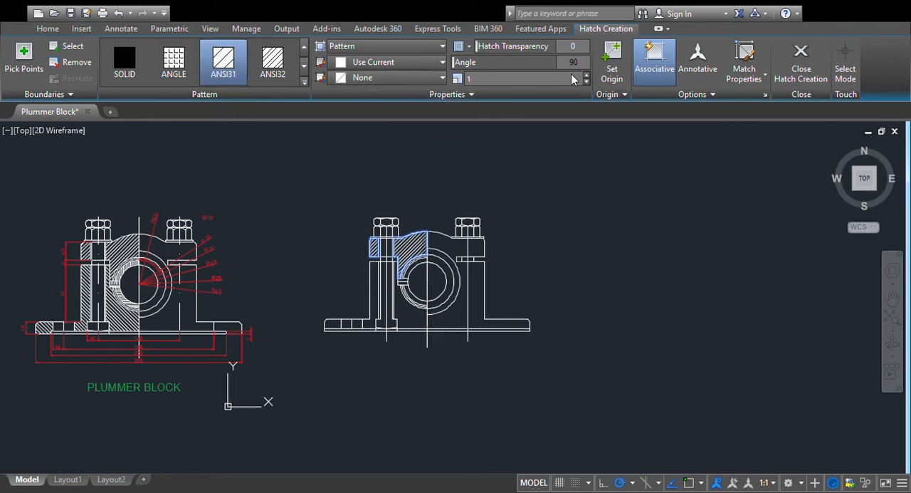
{"action": "left_click", "coordinate": [401, 310]}
{"action": "left_click", "coordinate": [374, 297]}
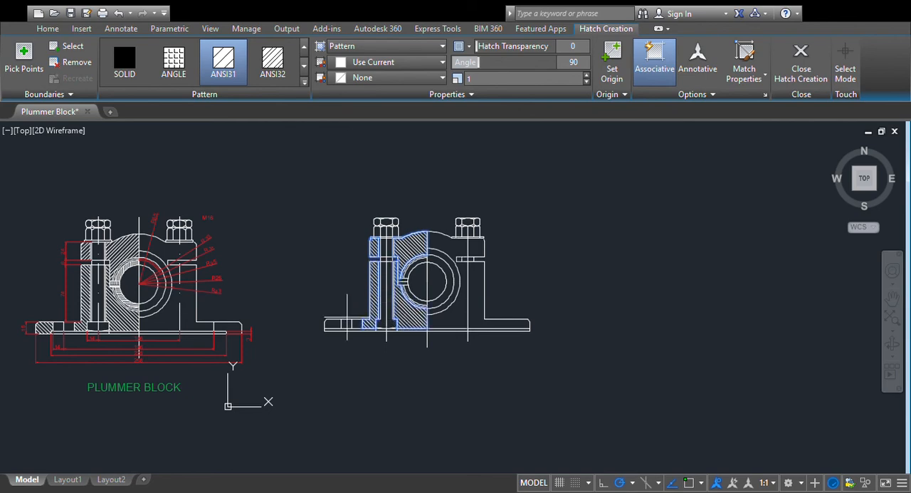
{"action": "left_click", "coordinate": [329, 324]}
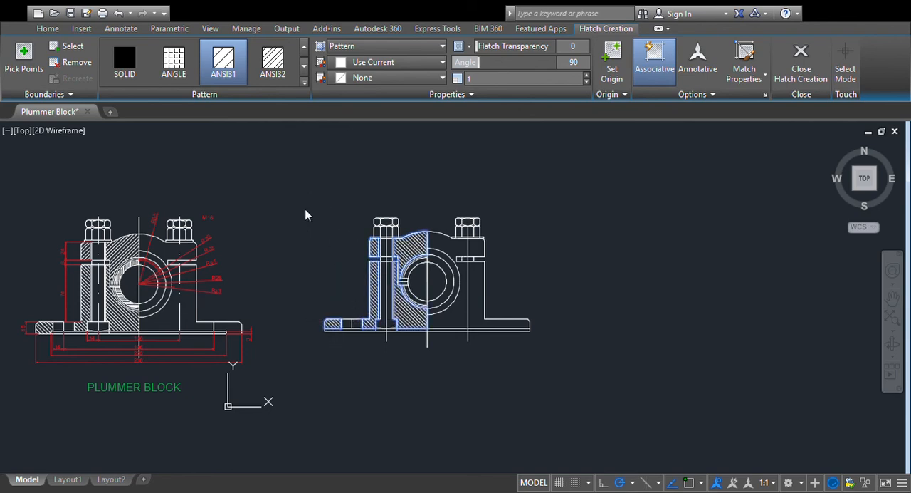
{"action": "scroll", "coordinate": [635, 242], "scroll_direction": "up", "scroll_amount": 2}
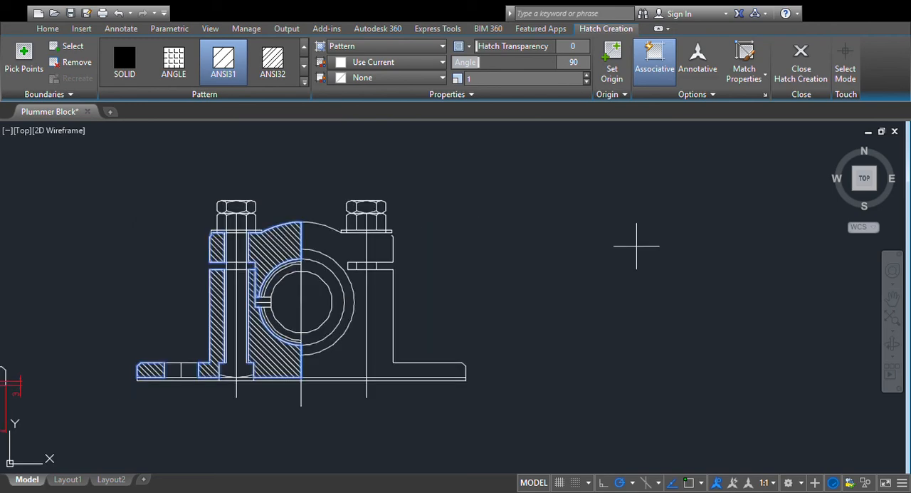
{"action": "scroll", "coordinate": [390, 286], "scroll_direction": "up", "scroll_amount": 1}
{"action": "scroll", "coordinate": [391, 287], "scroll_direction": "down", "scroll_amount": 3}
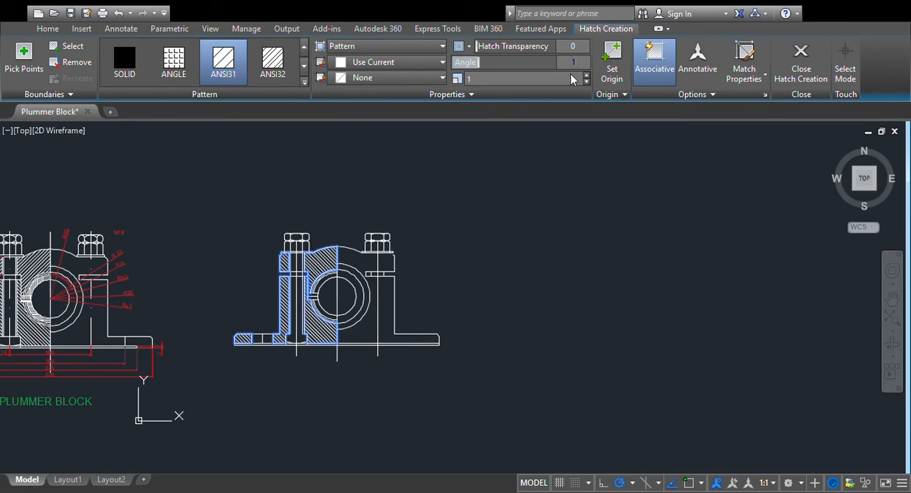
- Set the hatch angle to 135 and reduce the hatch scale to 0.57
{"action": "type", "text": "5"}
{"action": "key", "text": "Return"}
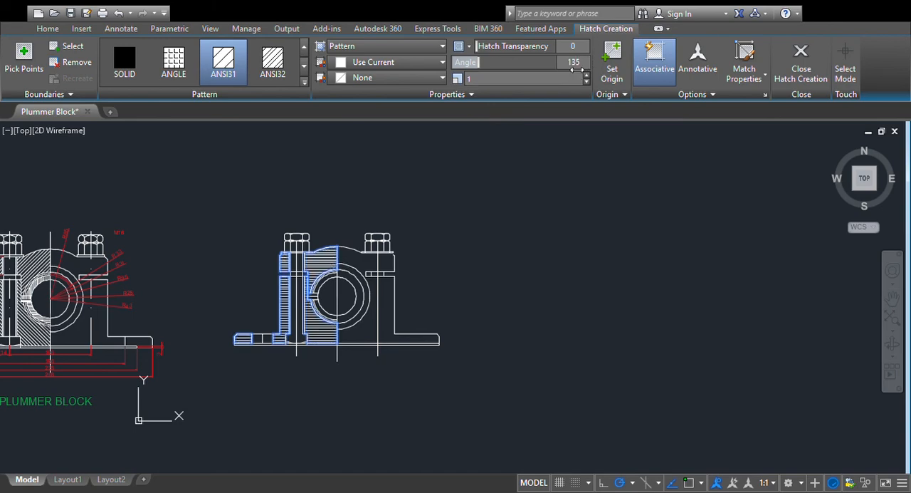
{"action": "left_click", "coordinate": [586, 83]}
{"action": "left_click", "coordinate": [586, 83]}
{"action": "left_click", "coordinate": [586, 83]}
{"action": "left_click", "coordinate": [586, 82]}
{"action": "left_click", "coordinate": [586, 82]}
{"action": "left_click", "coordinate": [586, 83]}
{"action": "left_click", "coordinate": [586, 82]}
{"action": "left_click", "coordinate": [586, 83]}
{"action": "left_click", "coordinate": [586, 83]}
{"action": "left_click", "coordinate": [586, 82]}
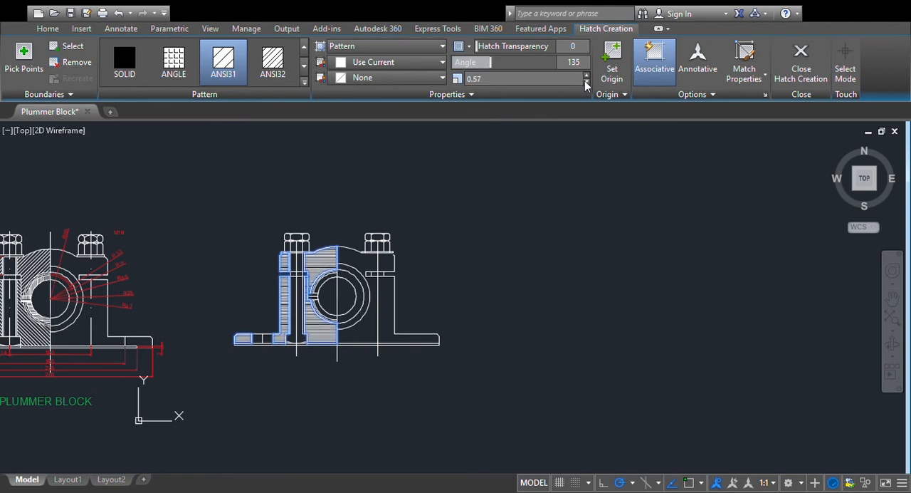
- Undo the combined hatching of the left half's cap, lower body and base
{"action": "left_click", "coordinate": [119, 14]}
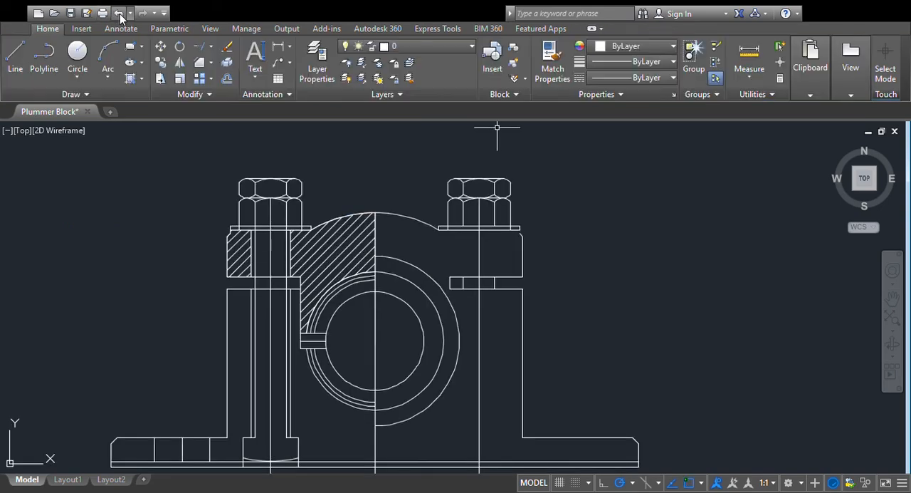
{"action": "left_click", "coordinate": [119, 13]}
{"action": "left_click", "coordinate": [119, 13]}
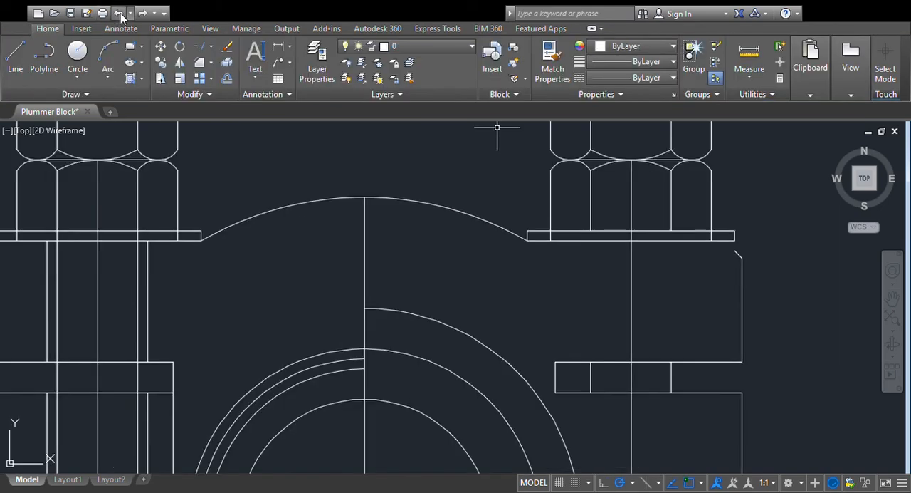
- Hatch the cap's left half and its wall left of the left bolt with ANSI31 at angle 0 and scale 1
{"action": "scroll", "coordinate": [495, 169], "scroll_direction": "down", "scroll_amount": 5}
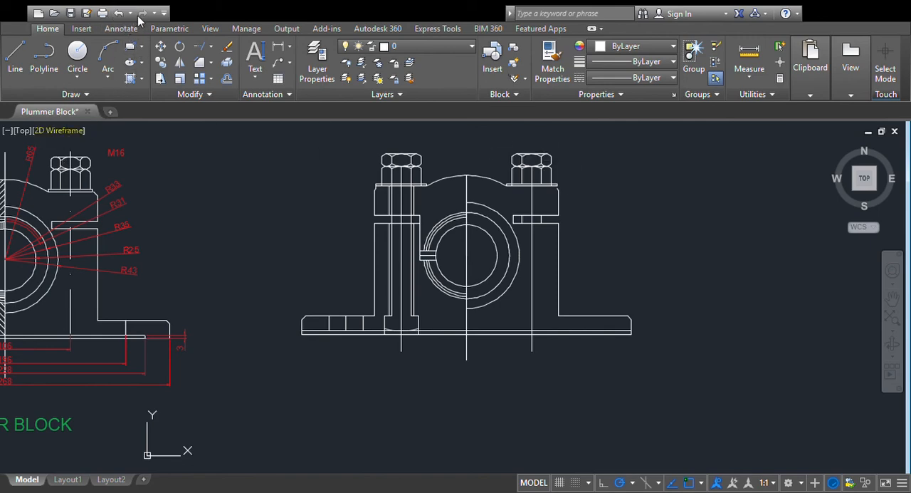
{"action": "left_click", "coordinate": [131, 79]}
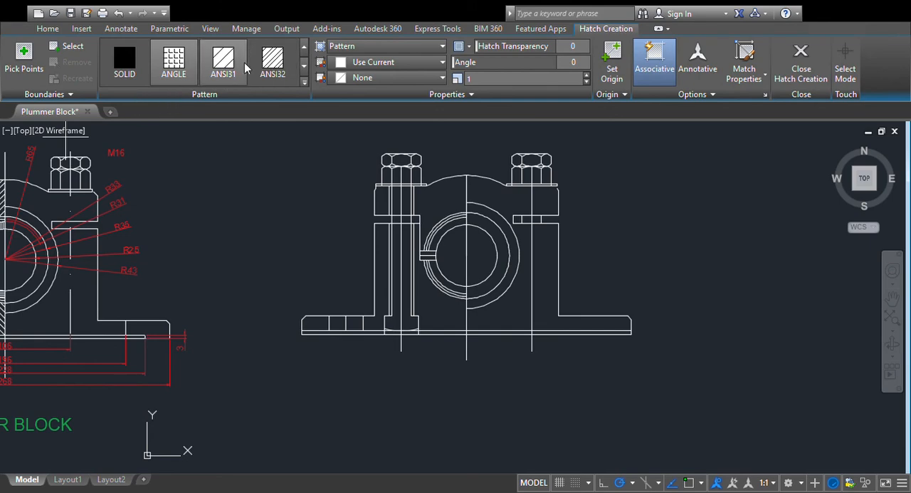
{"action": "left_click", "coordinate": [222, 64]}
{"action": "left_click", "coordinate": [438, 203]}
{"action": "left_click", "coordinate": [383, 201]}
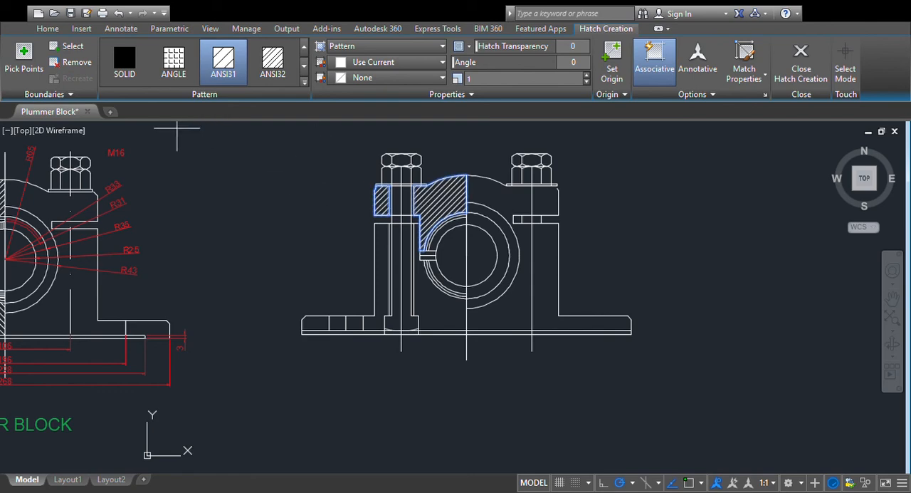
{"action": "key", "text": "Return"}
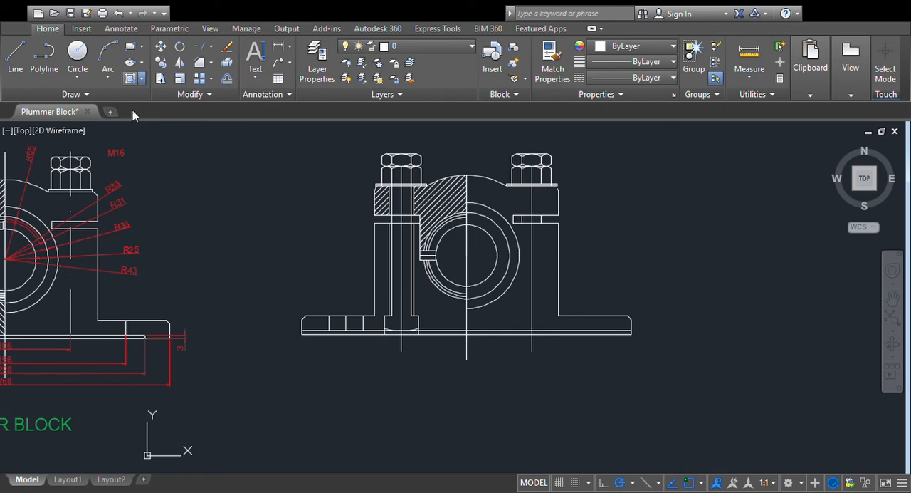
- Hatch the lower left body, its outer wall and the solid left base parts with ANSI31 at angle 90
{"action": "key", "text": "Return"}
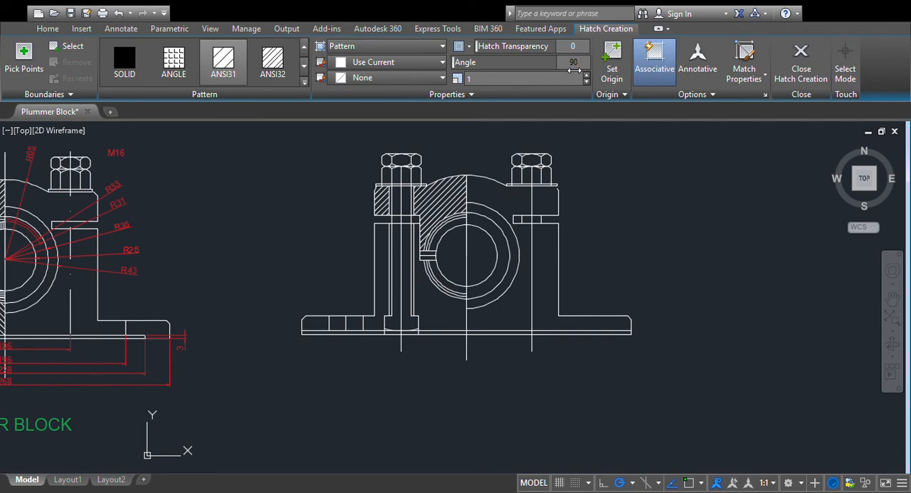
{"action": "left_click", "coordinate": [407, 294]}
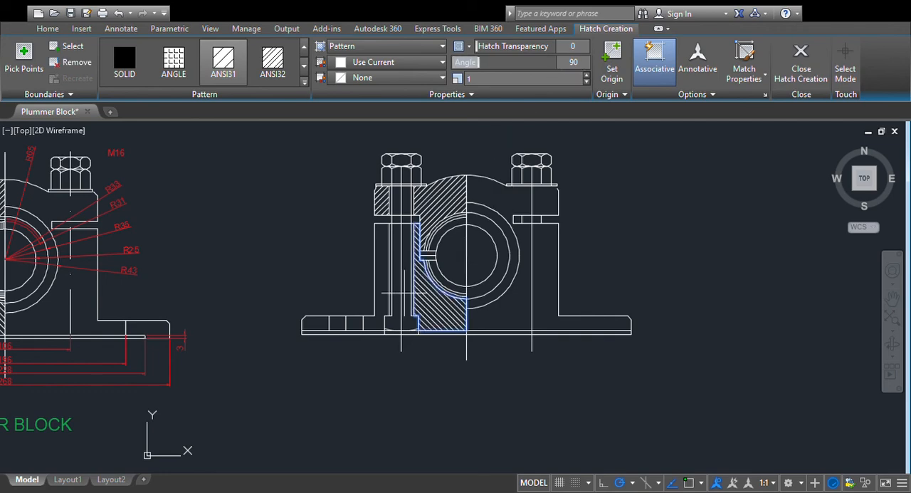
{"action": "left_click", "coordinate": [379, 283]}
{"action": "left_click", "coordinate": [314, 323]}
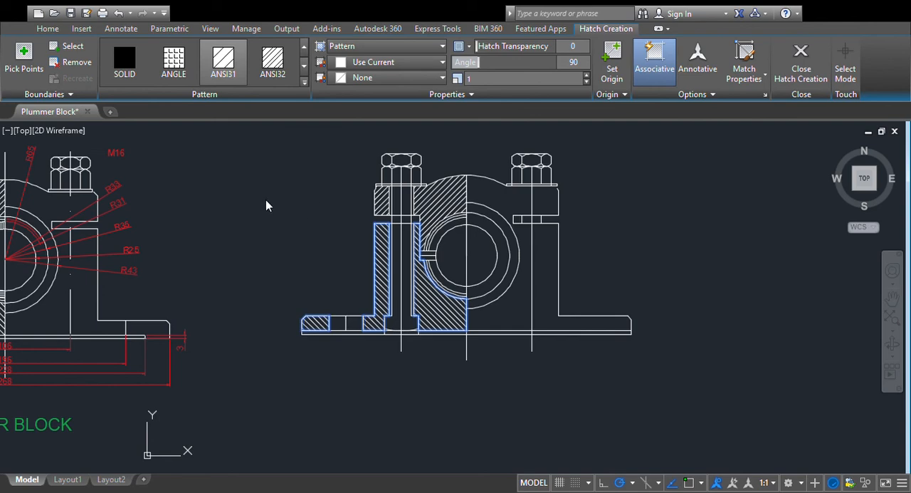
{"action": "key", "text": "Return"}
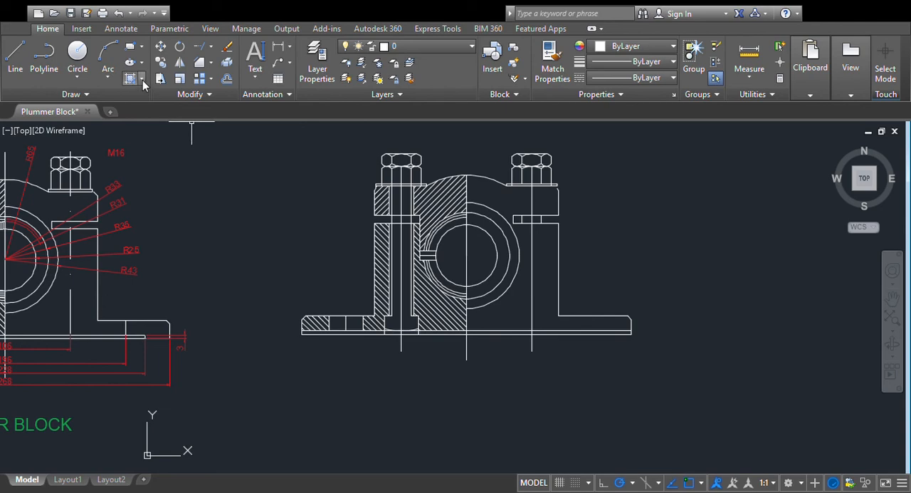
- Hatch the upper half of the sectioned bearing bush left of the centre line with ANSI31 at angle 135 and scale 0.5
{"action": "left_click", "coordinate": [123, 96]}
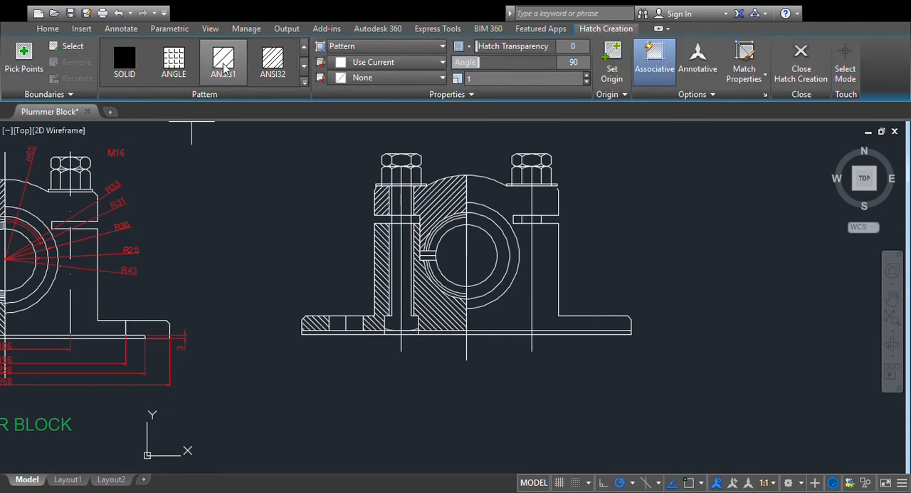
{"action": "left_click", "coordinate": [579, 66]}
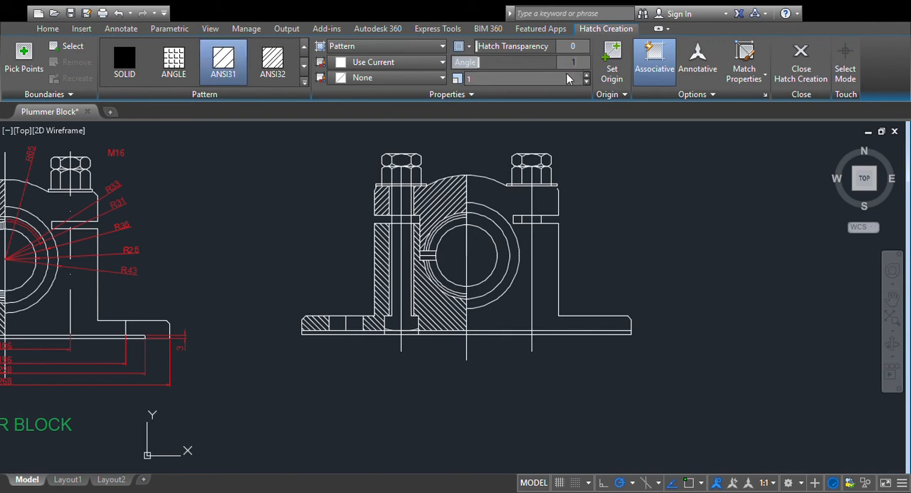
{"action": "left_click", "coordinate": [586, 82]}
{"action": "left_click", "coordinate": [586, 81]}
{"action": "left_click", "coordinate": [586, 81]}
{"action": "left_click", "coordinate": [586, 81]}
{"action": "left_click", "coordinate": [586, 81]}
{"action": "left_click", "coordinate": [586, 81]}
{"action": "left_click", "coordinate": [586, 82]}
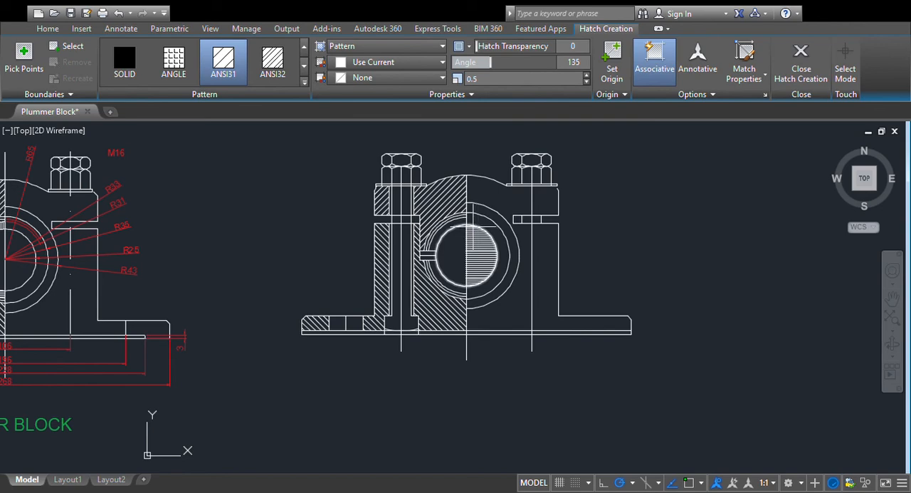
{"action": "scroll", "coordinate": [211, 240], "scroll_direction": "down", "scroll_amount": 2}
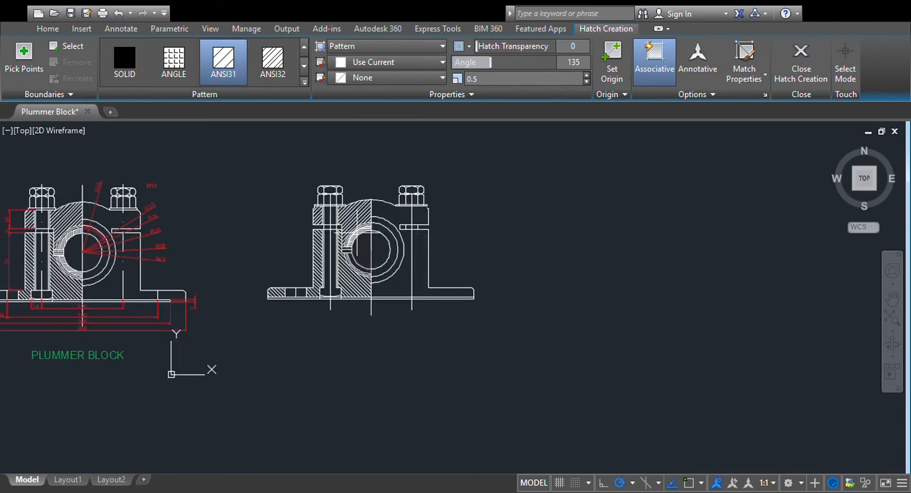
{"action": "left_click", "coordinate": [349, 239]}
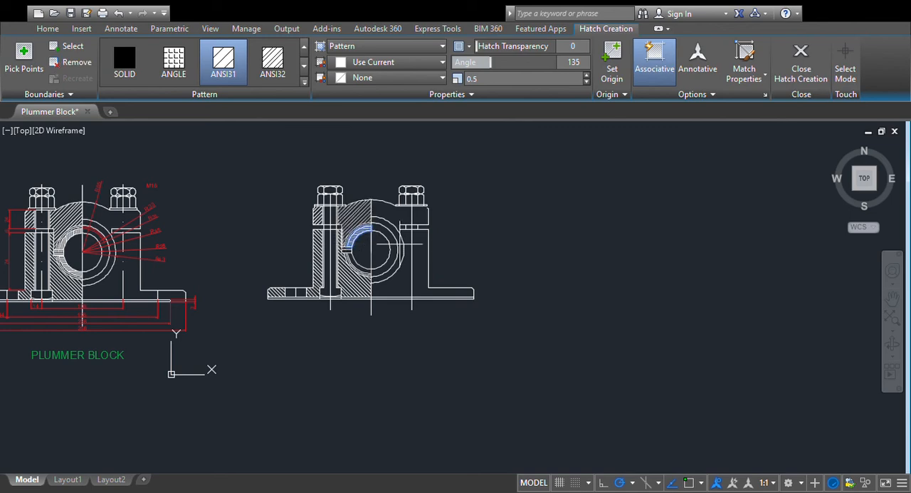
{"action": "scroll", "coordinate": [405, 243], "scroll_direction": "up", "scroll_amount": 2}
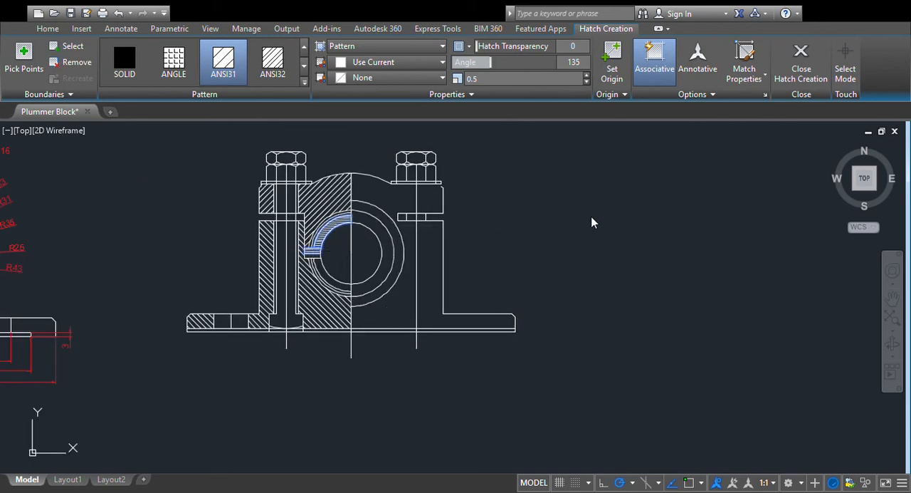
{"action": "key", "text": "Return"}
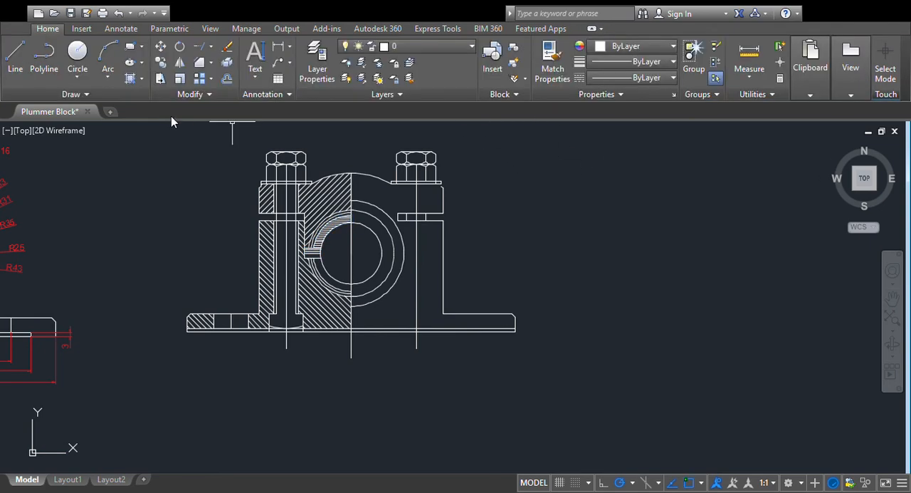
- Hatch the lower half of the sectioned bearing bush left of the centre line with ANSI31 at angle 45
{"action": "left_click", "coordinate": [130, 79]}
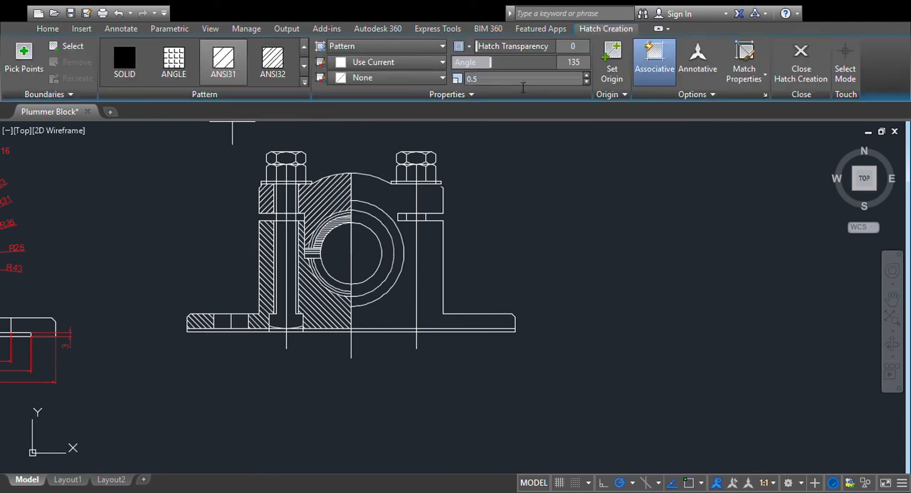
{"action": "left_click", "coordinate": [574, 63]}
{"action": "key", "text": "Return"}
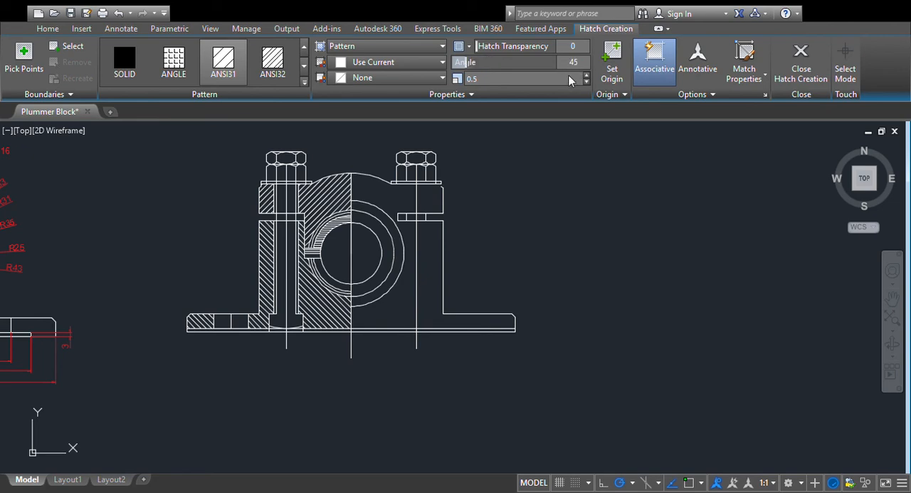
{"action": "left_click", "coordinate": [313, 256]}
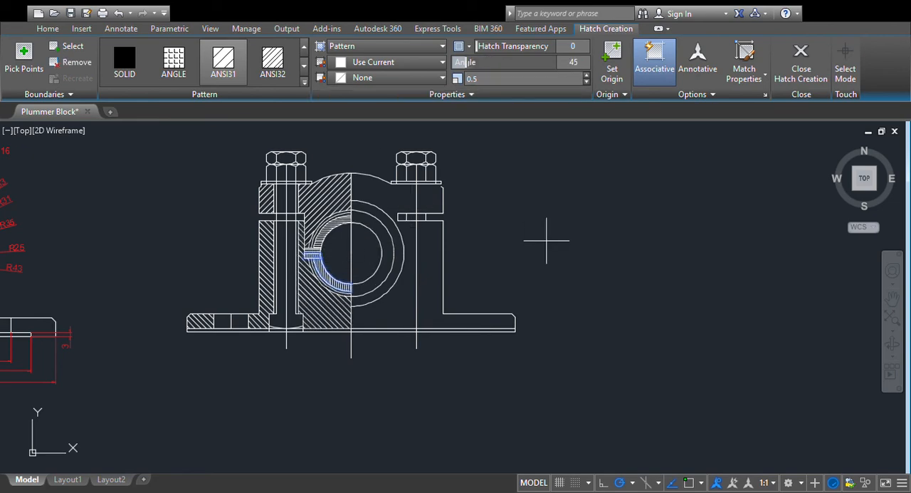
{"action": "scroll", "coordinate": [547, 239], "scroll_direction": "up", "scroll_amount": 2}
{"action": "scroll", "coordinate": [548, 239], "scroll_direction": "down", "scroll_amount": 4}
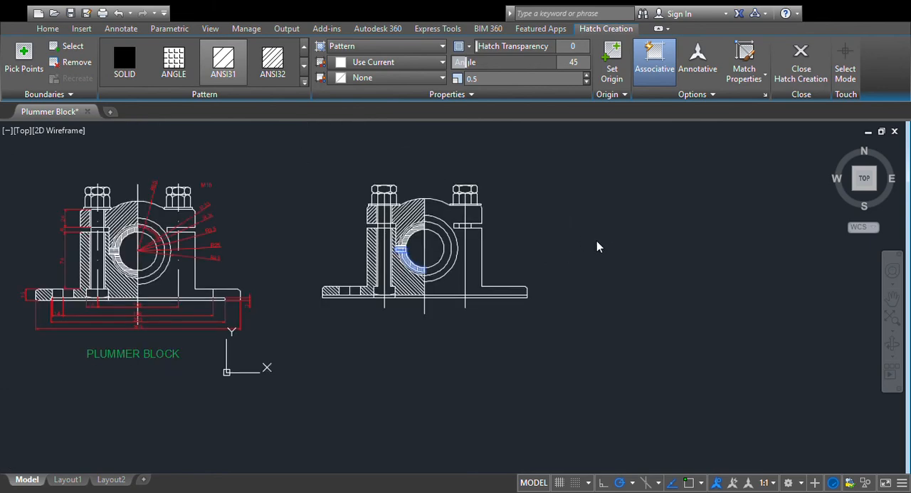